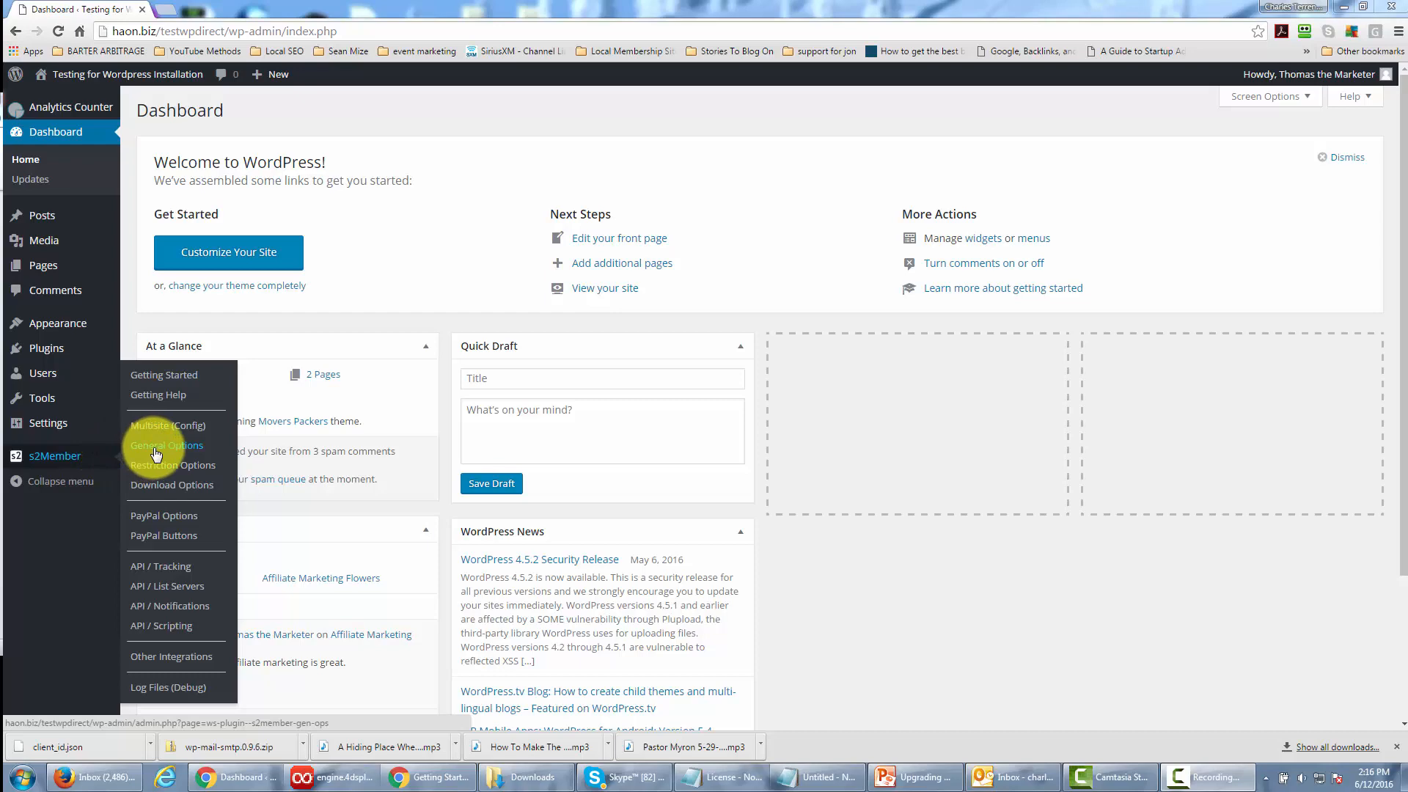
Open the s2Member General Options and auto-generate a Security Encryption Key.
click(154, 446)
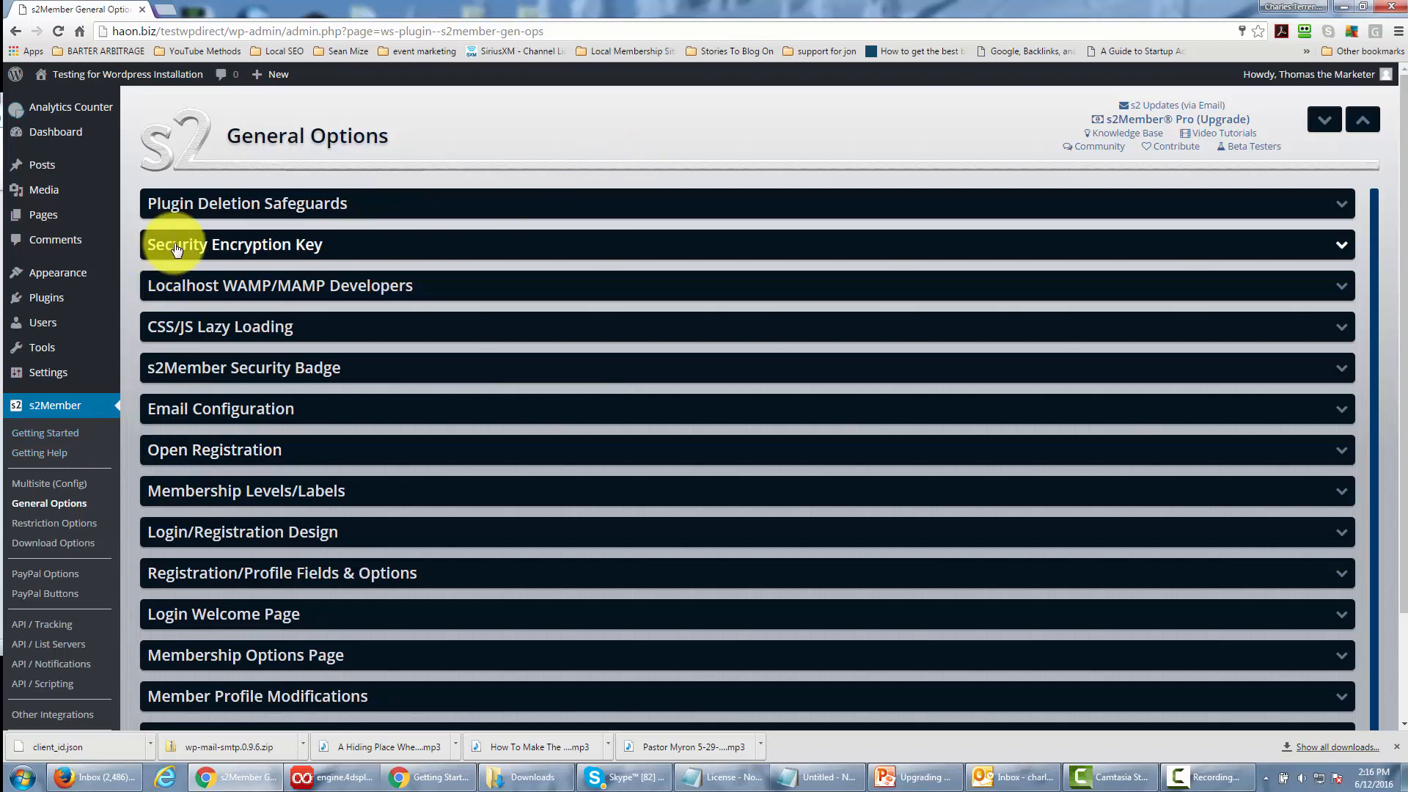
click(661, 213)
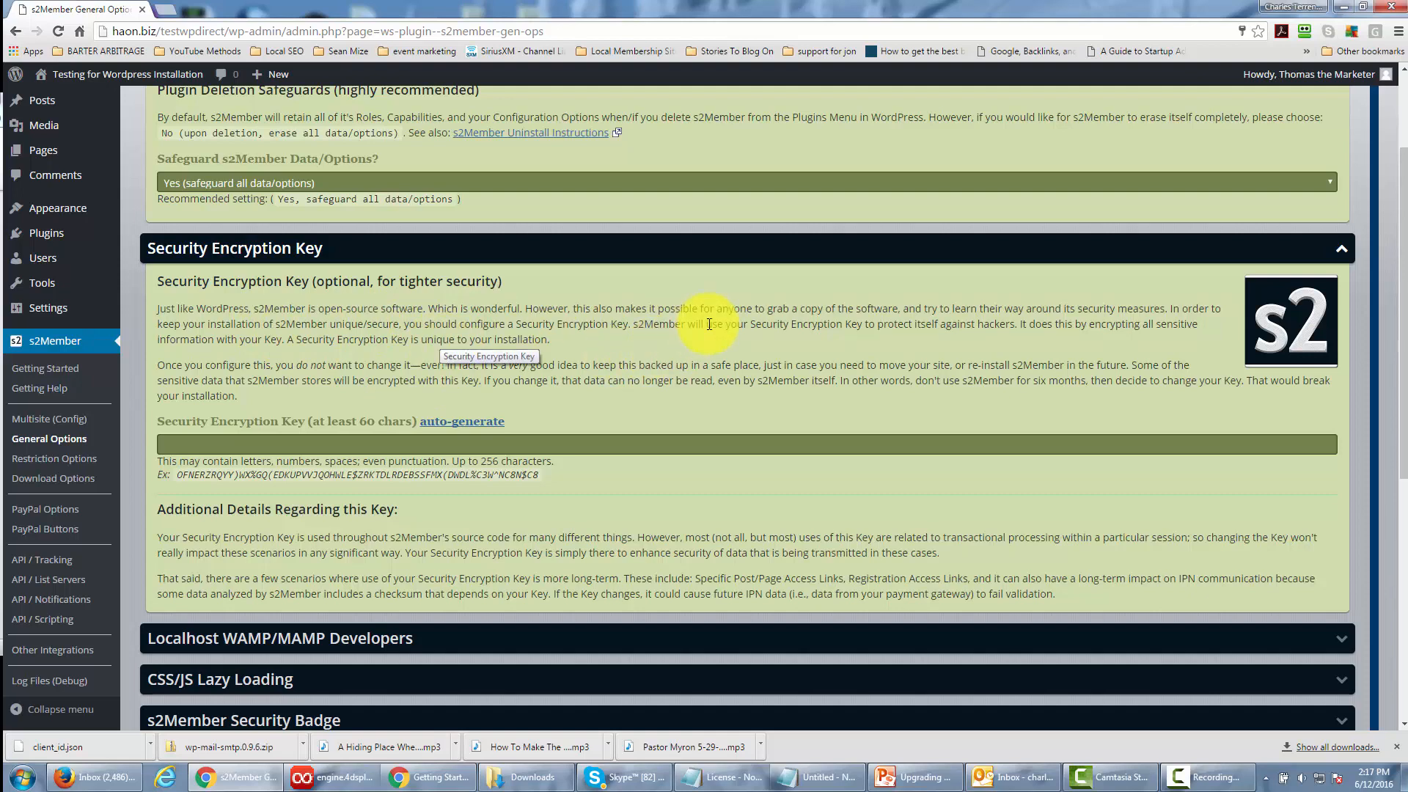
click(458, 424)
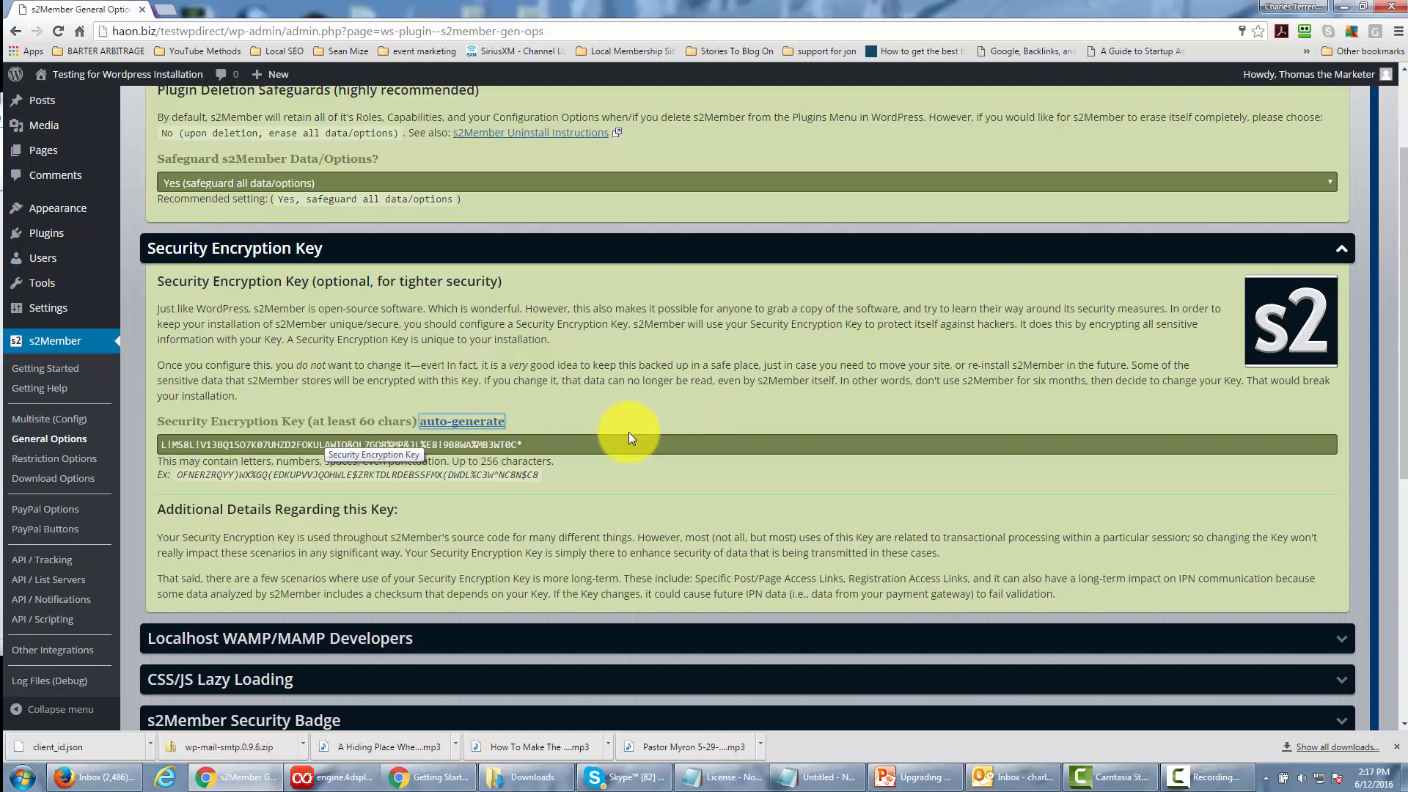
Copy the whole generated Security Encryption Key and collapse its section.
click(537, 445)
drag(536, 445, 147, 445)
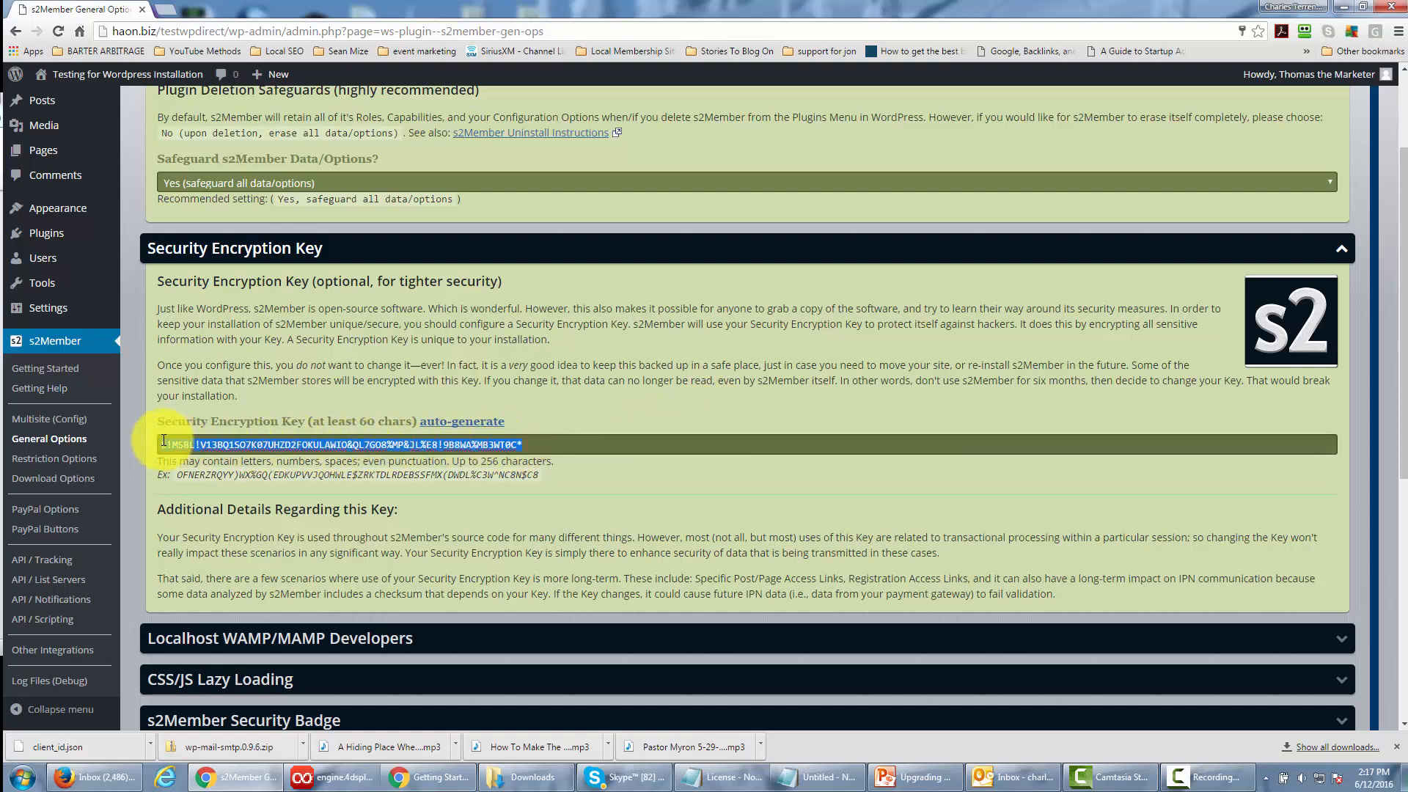
right_click(220, 437)
click(270, 468)
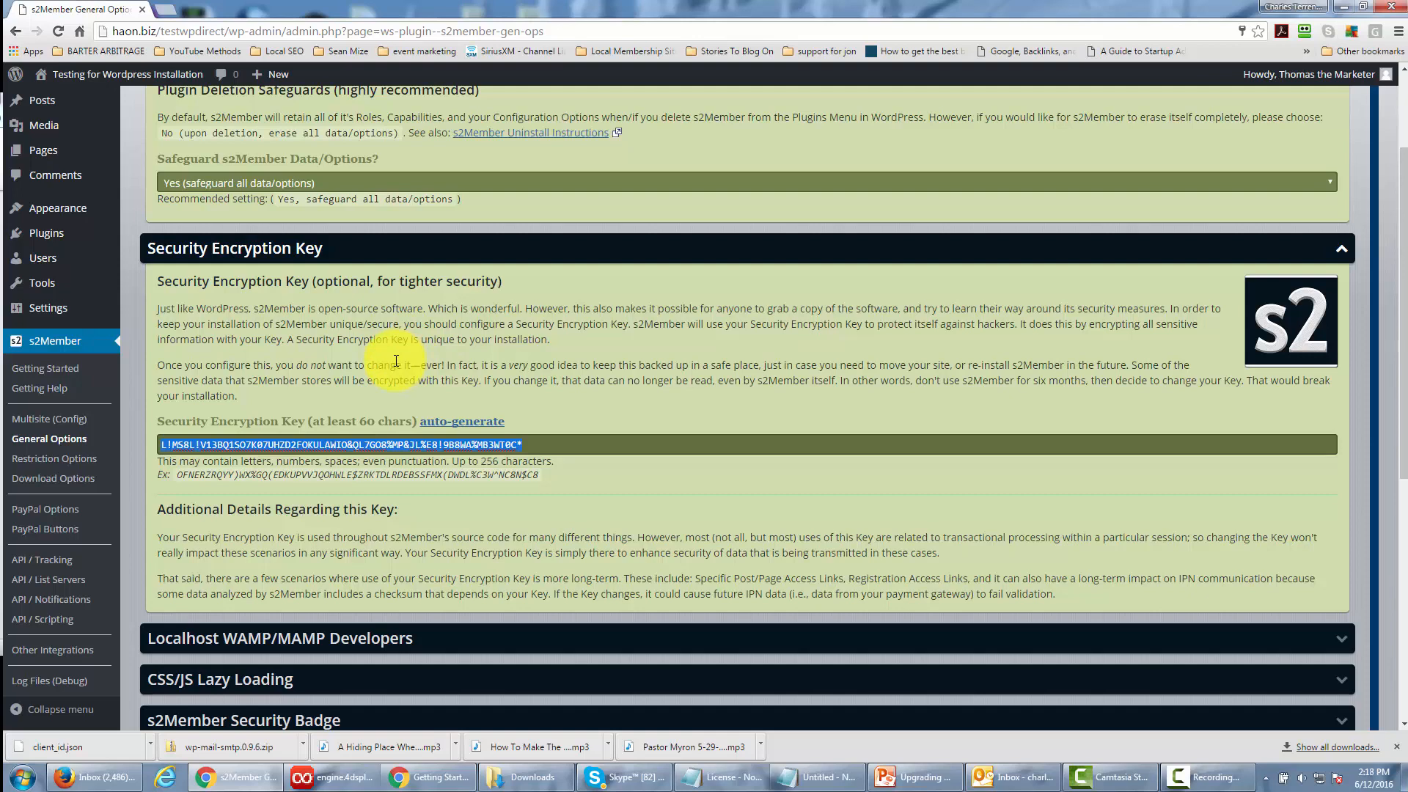
click(935, 250)
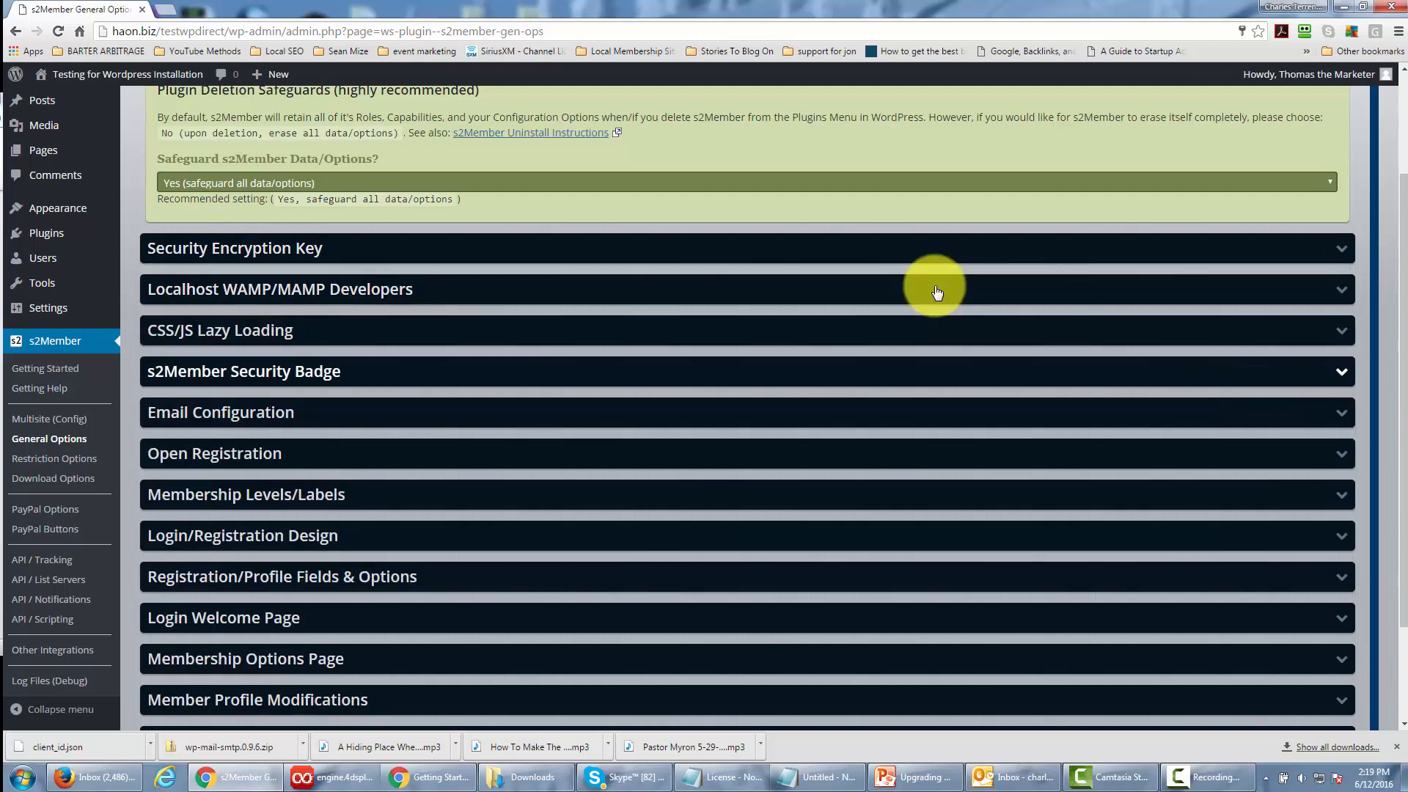
Review the Localhost WAMP/MAMP Developers and CSS/JS Lazy Loading sections, collapsing each one after reading.
click(1340, 289)
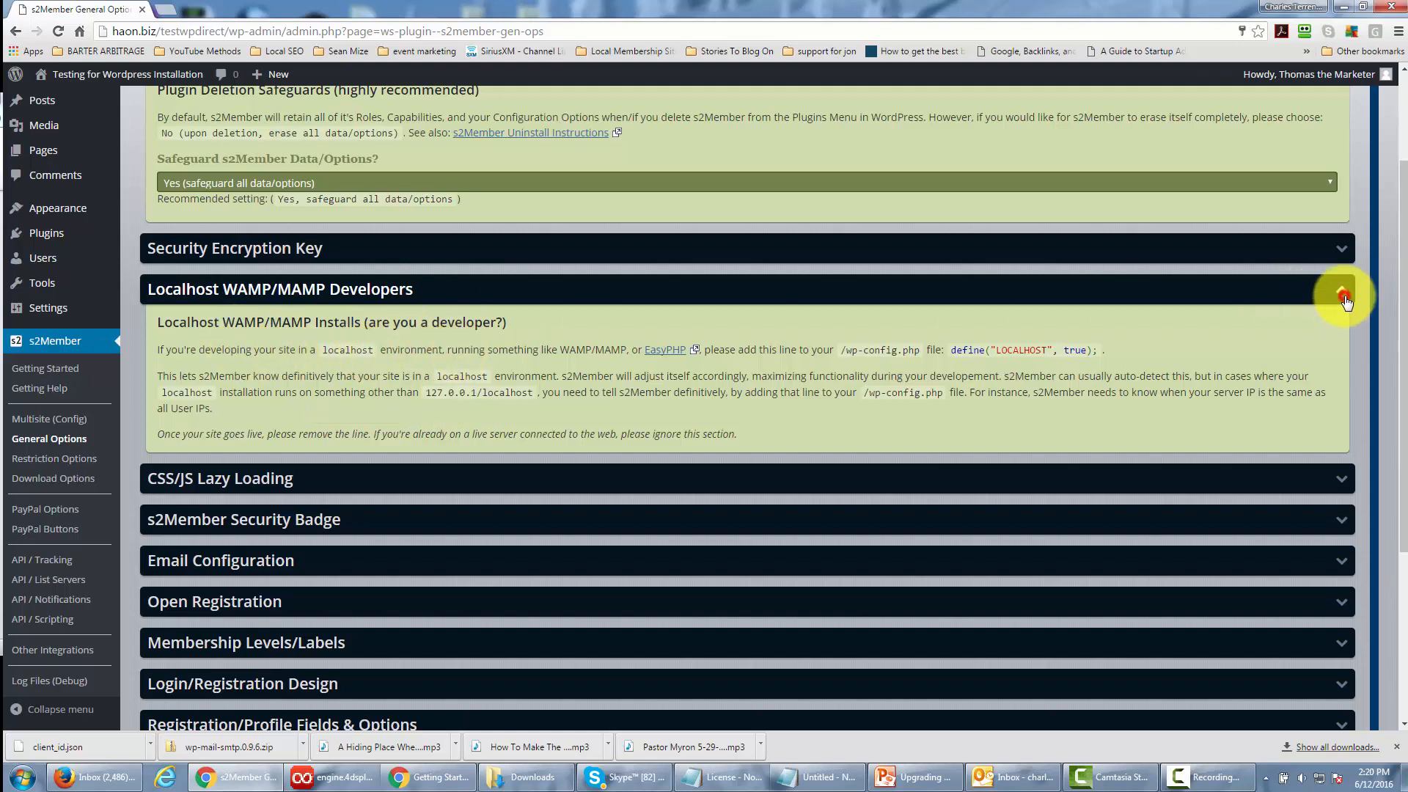
click(1294, 297)
click(851, 332)
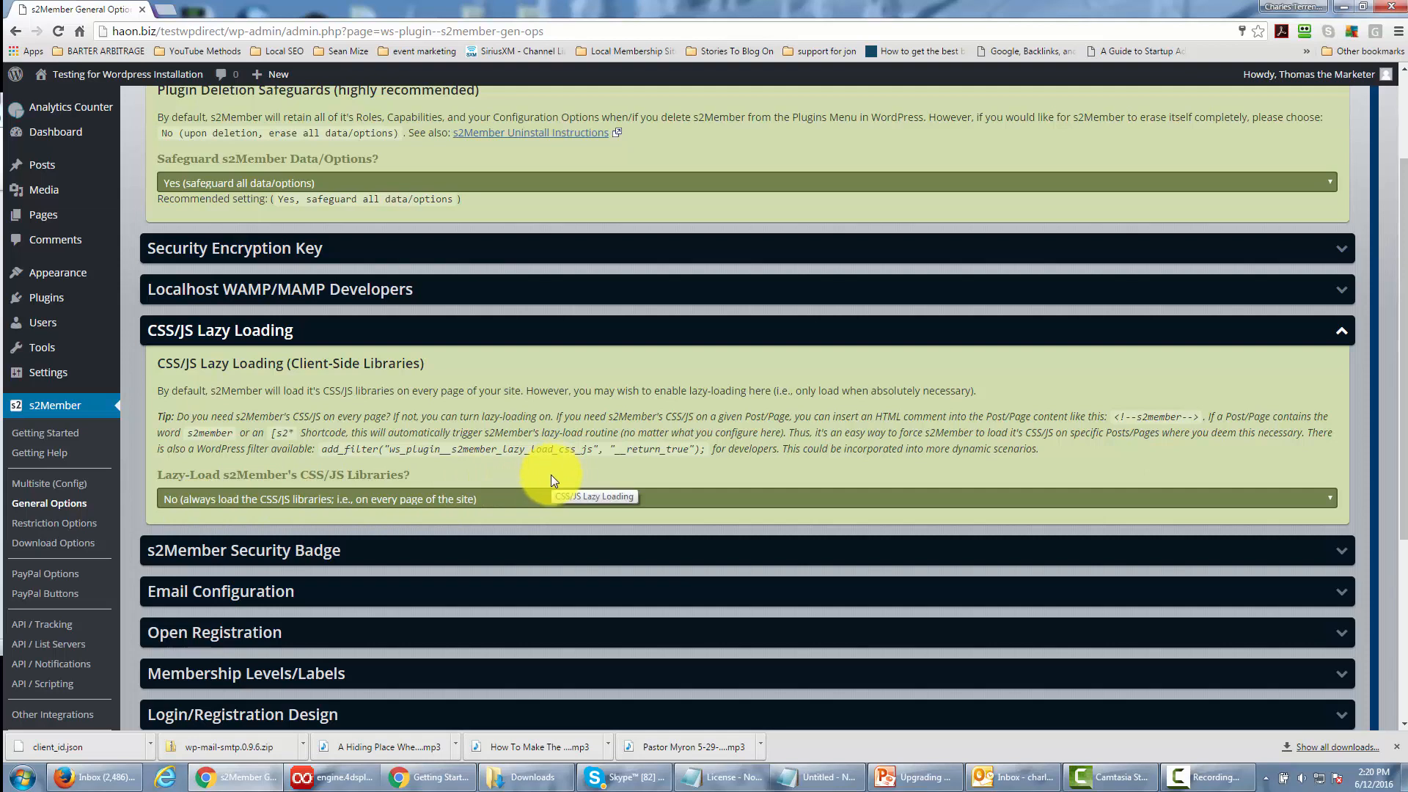
click(1339, 330)
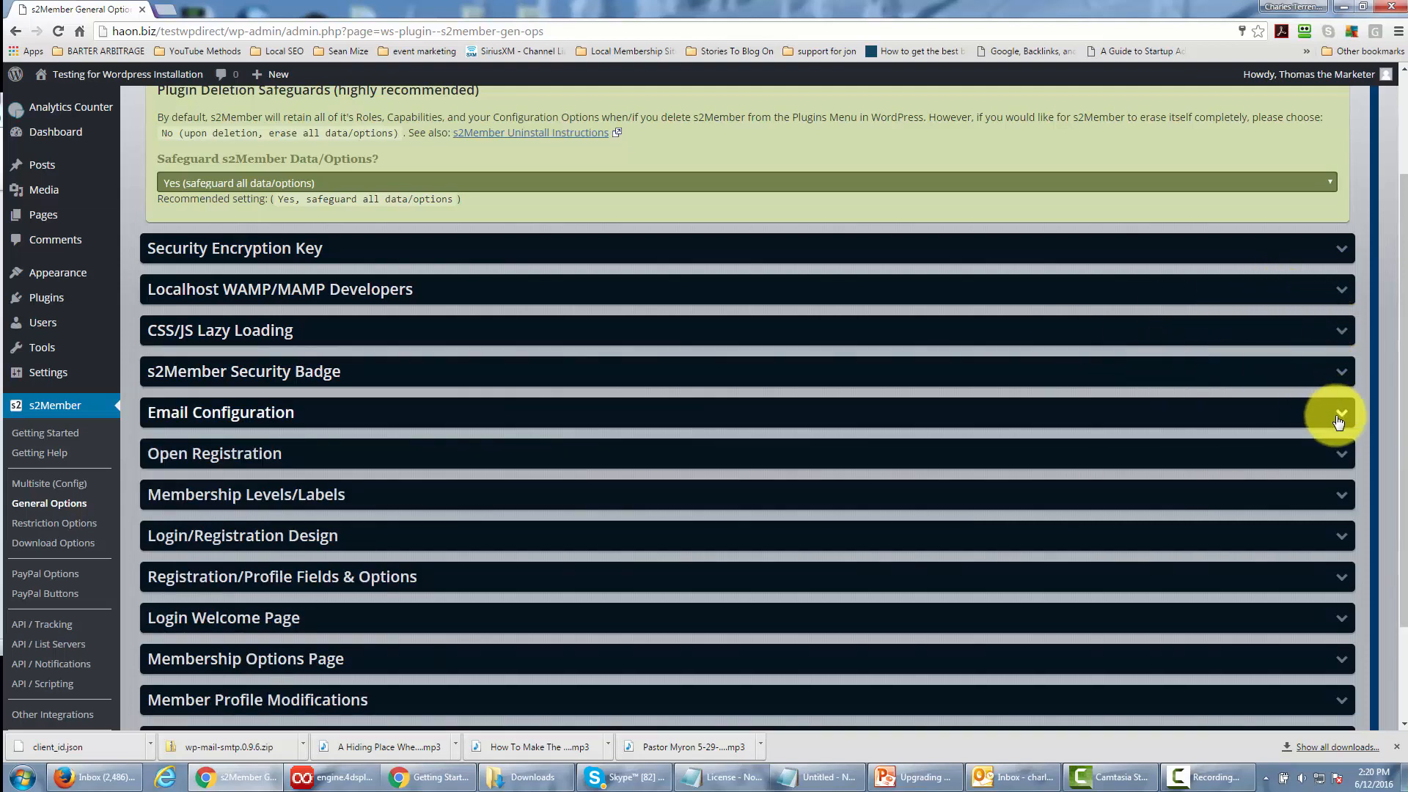
Review the s2Member Security Badge section with its status API and footer options, and collapse it.
click(1304, 411)
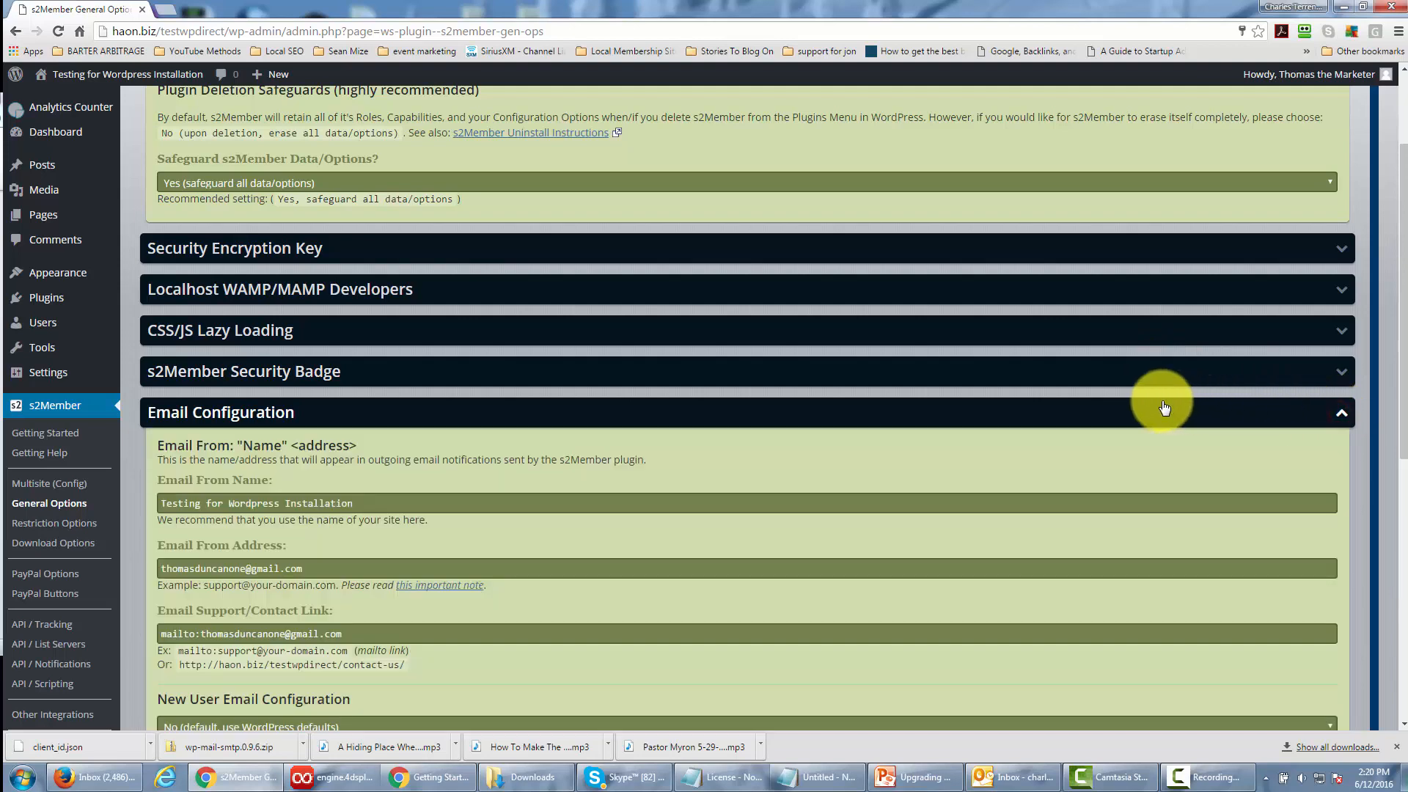
click(1339, 413)
click(1298, 375)
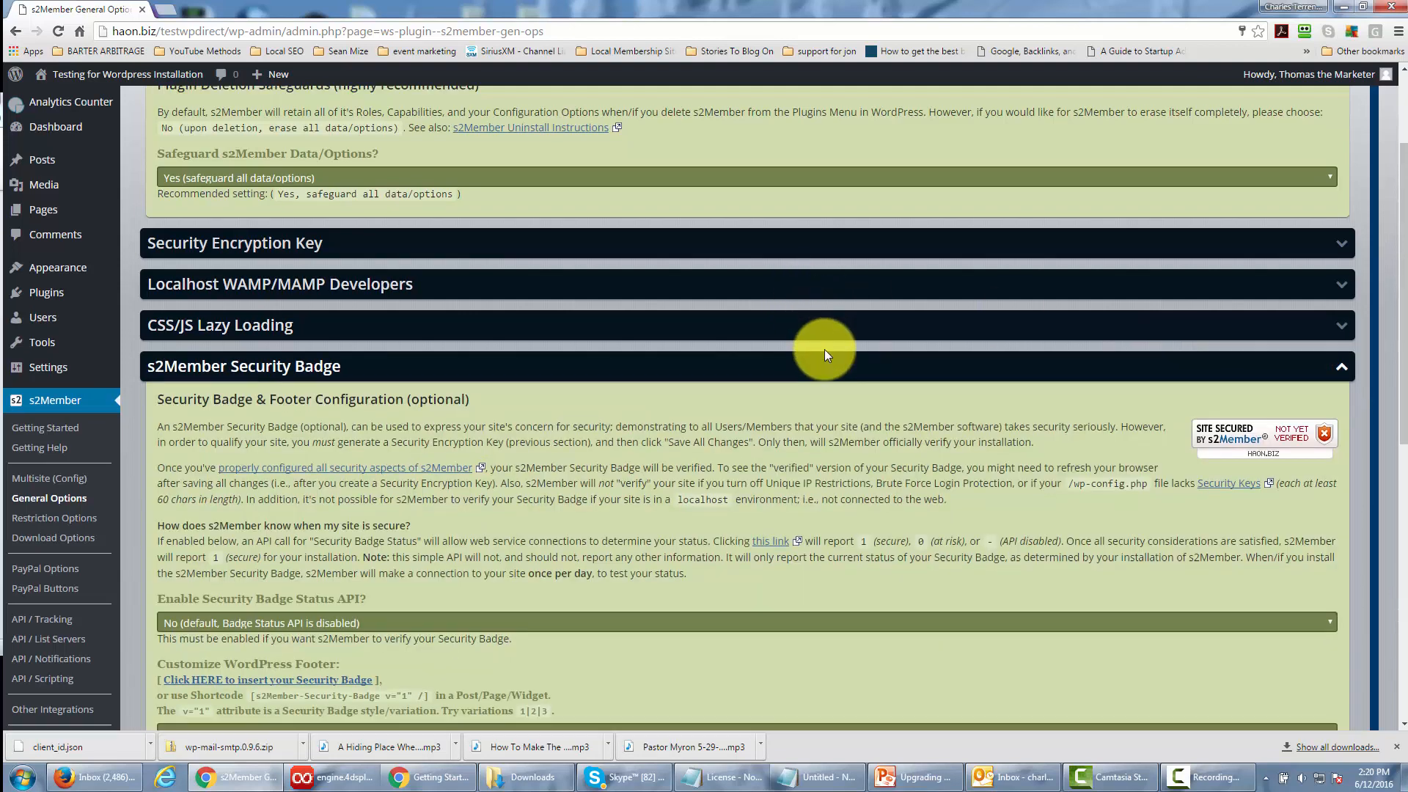
scroll(825, 350, down, 2)
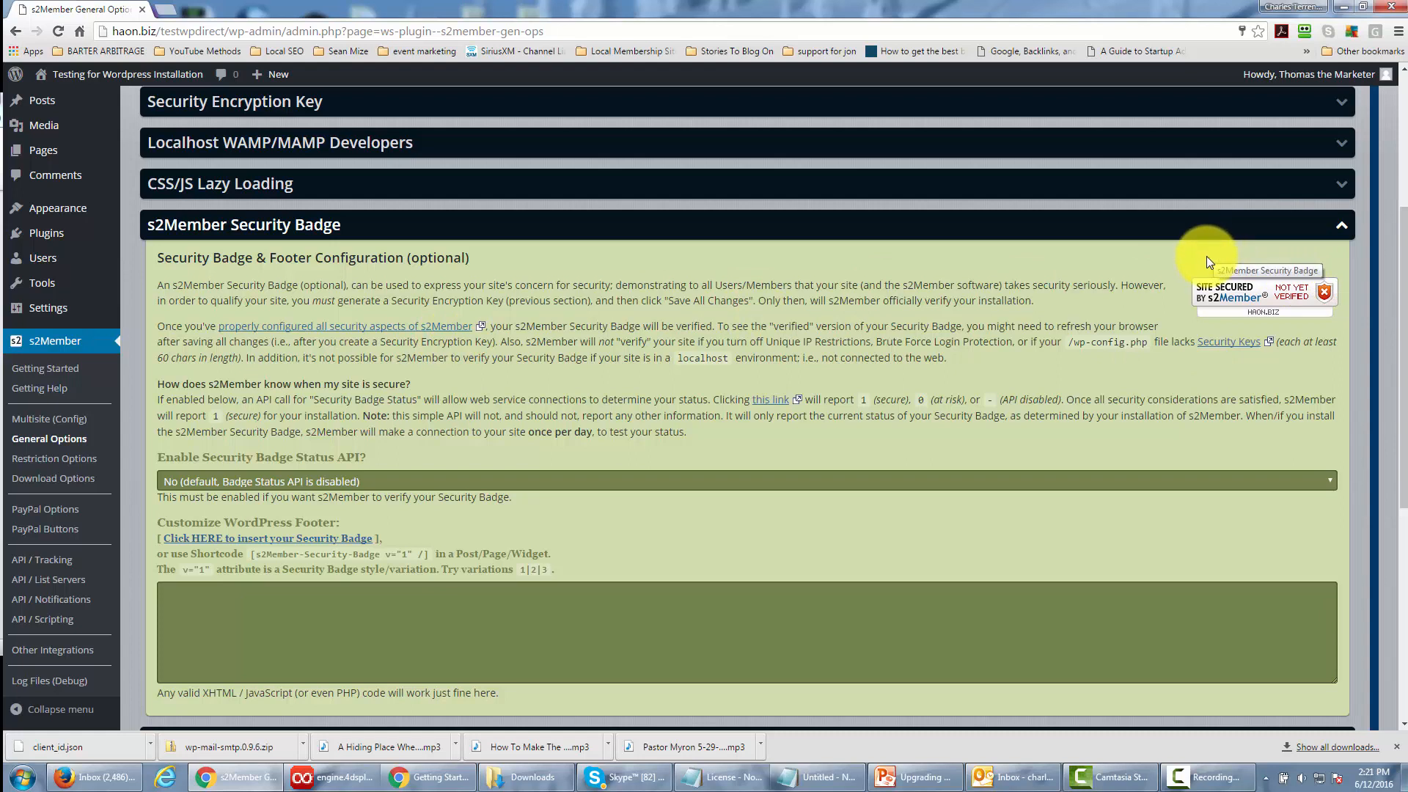
click(1341, 229)
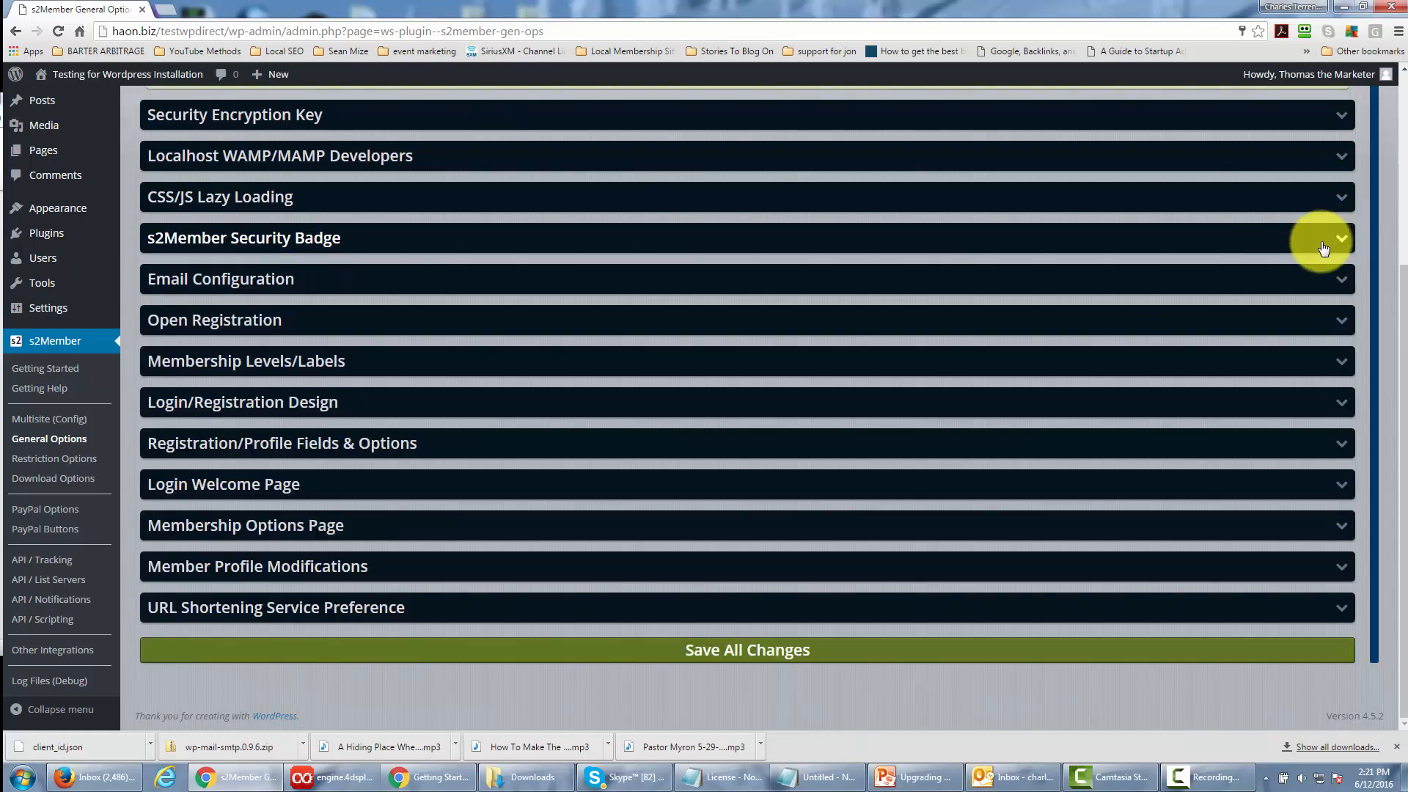
In the Email Configuration section, set New User Email Configuration to Yes (customize New User Emails with s2Member).
click(1341, 287)
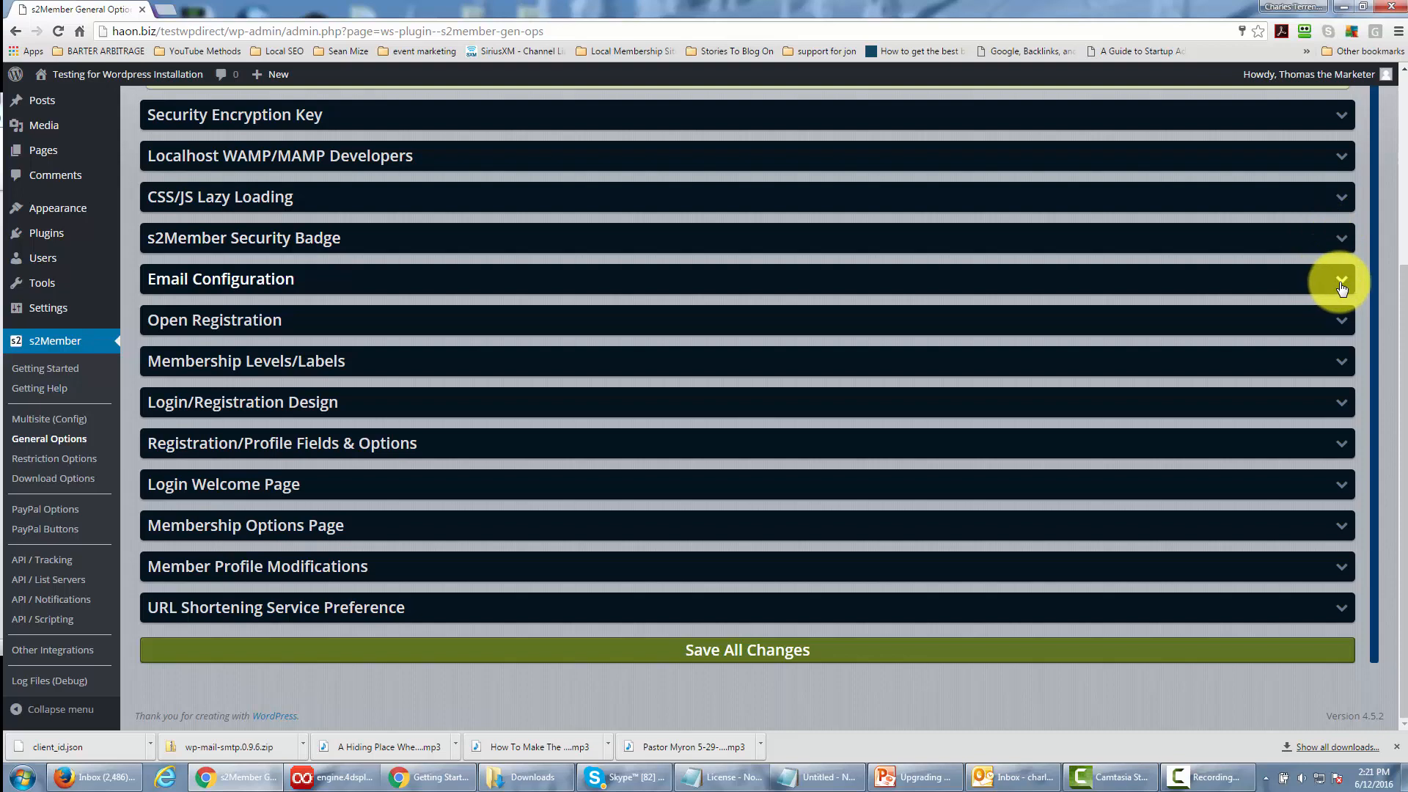
scroll(860, 263, down, 1)
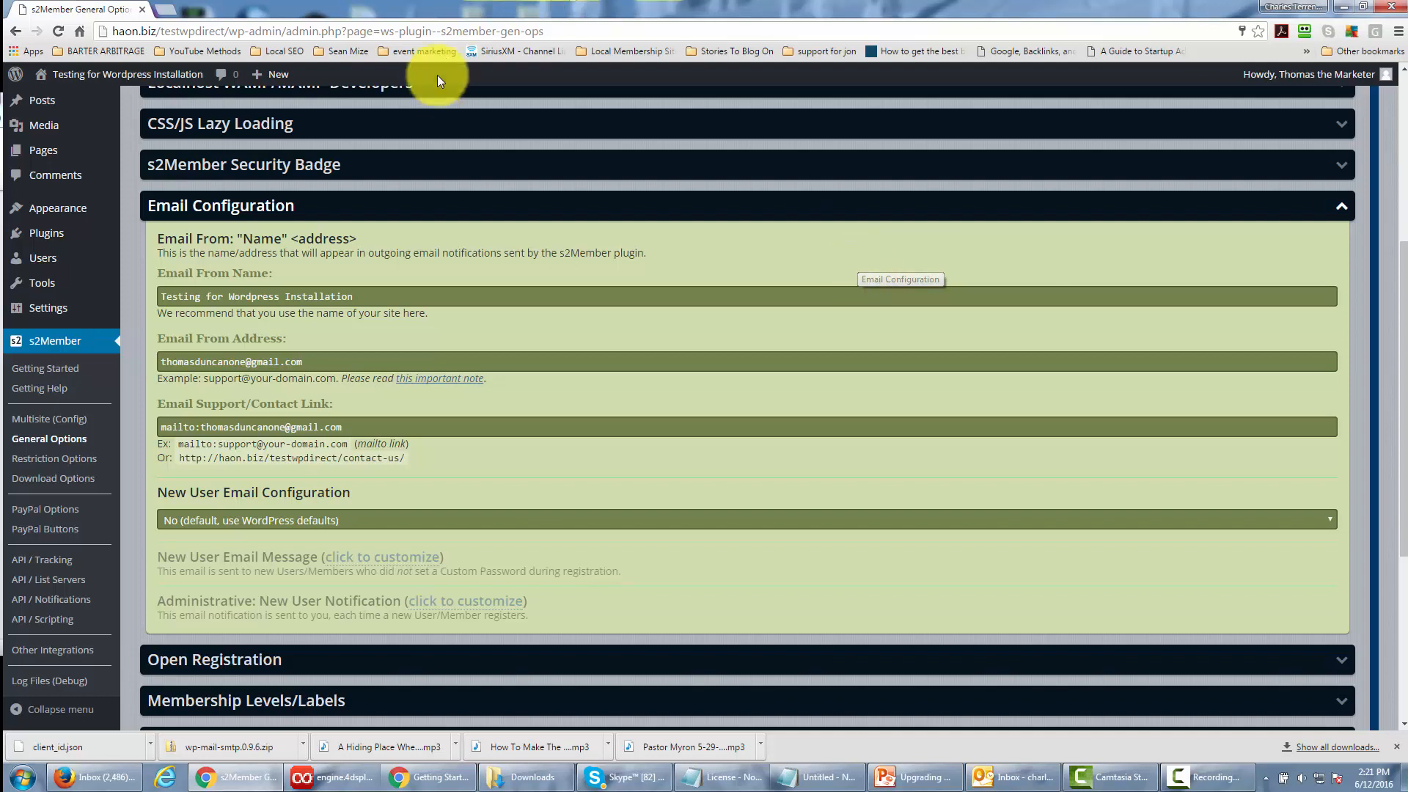
scroll(457, 218, down, 1)
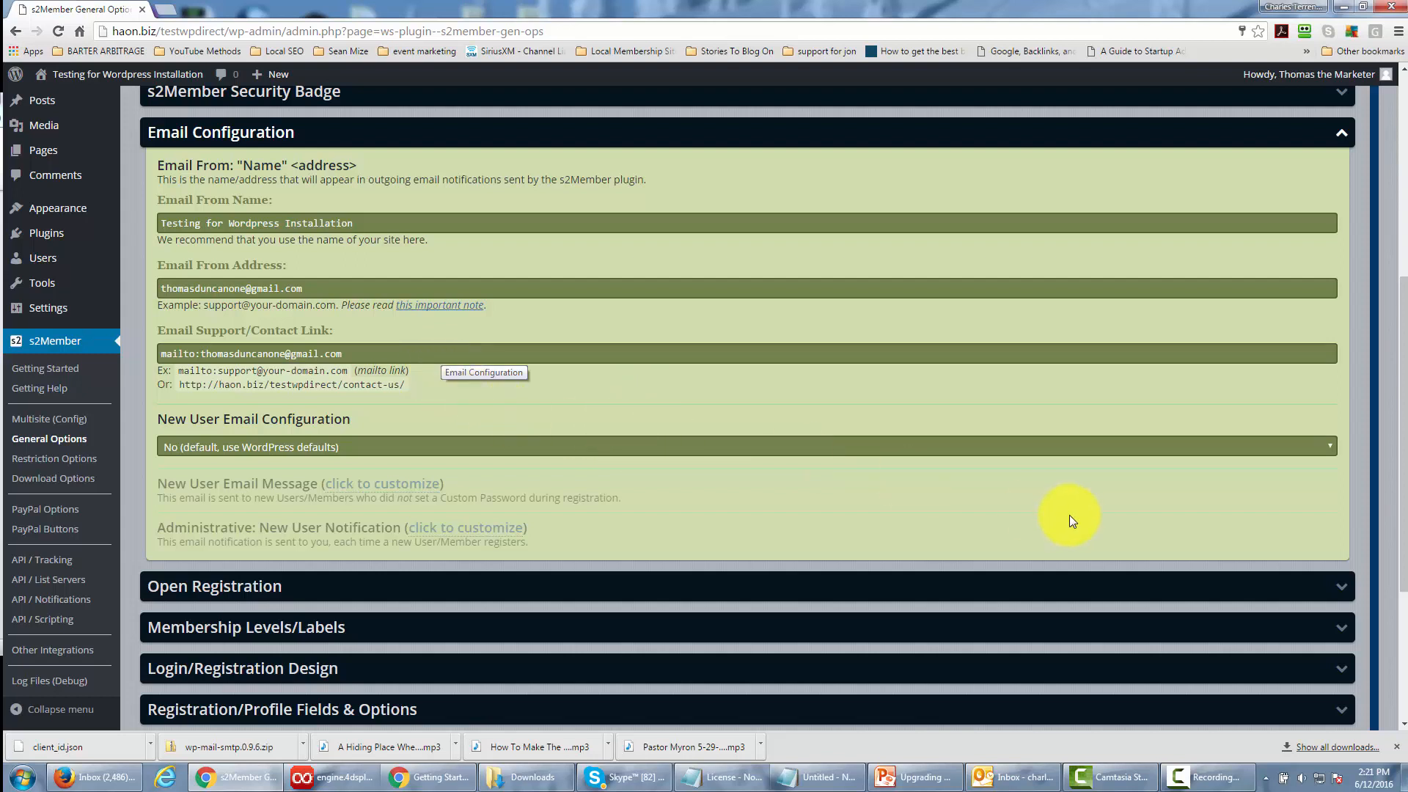
click(1059, 455)
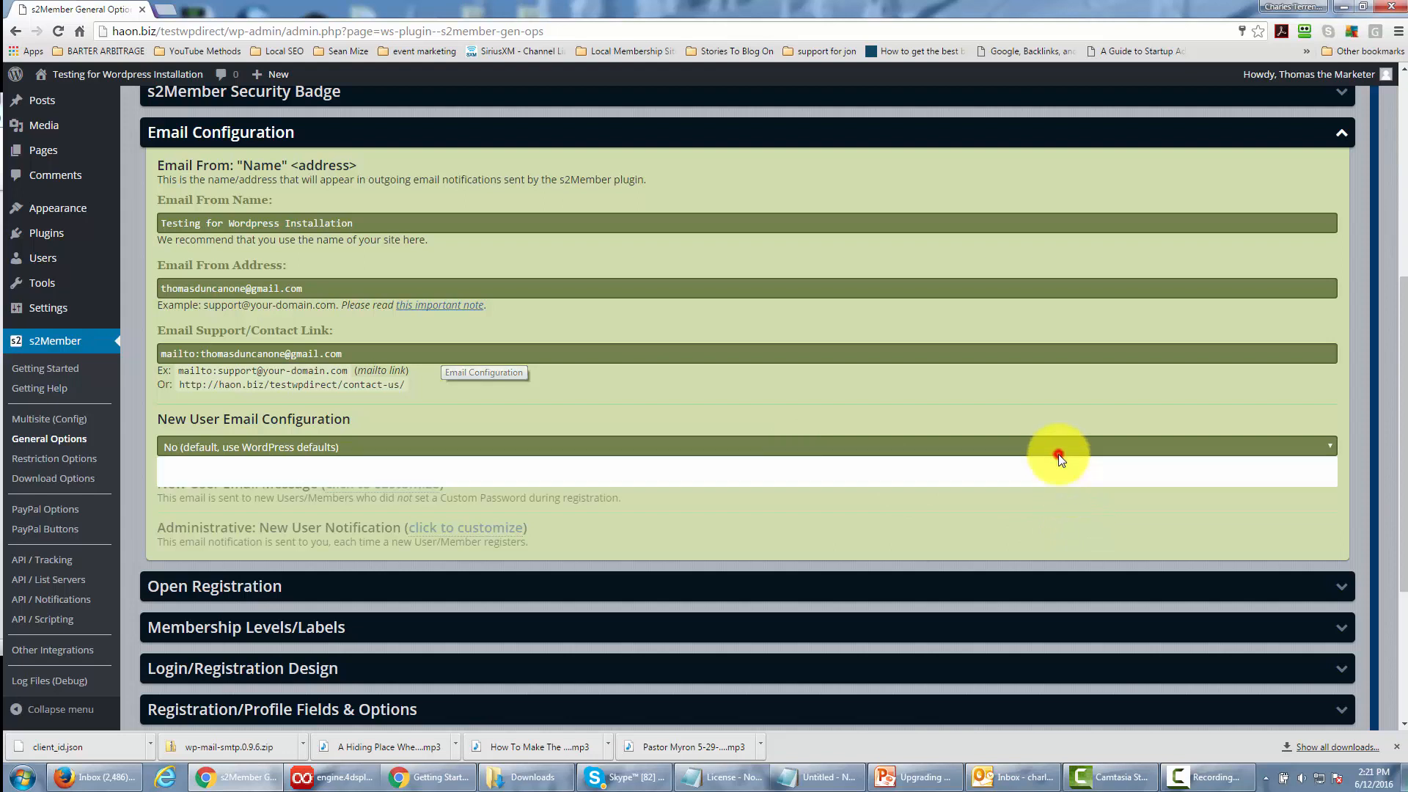
click(1008, 483)
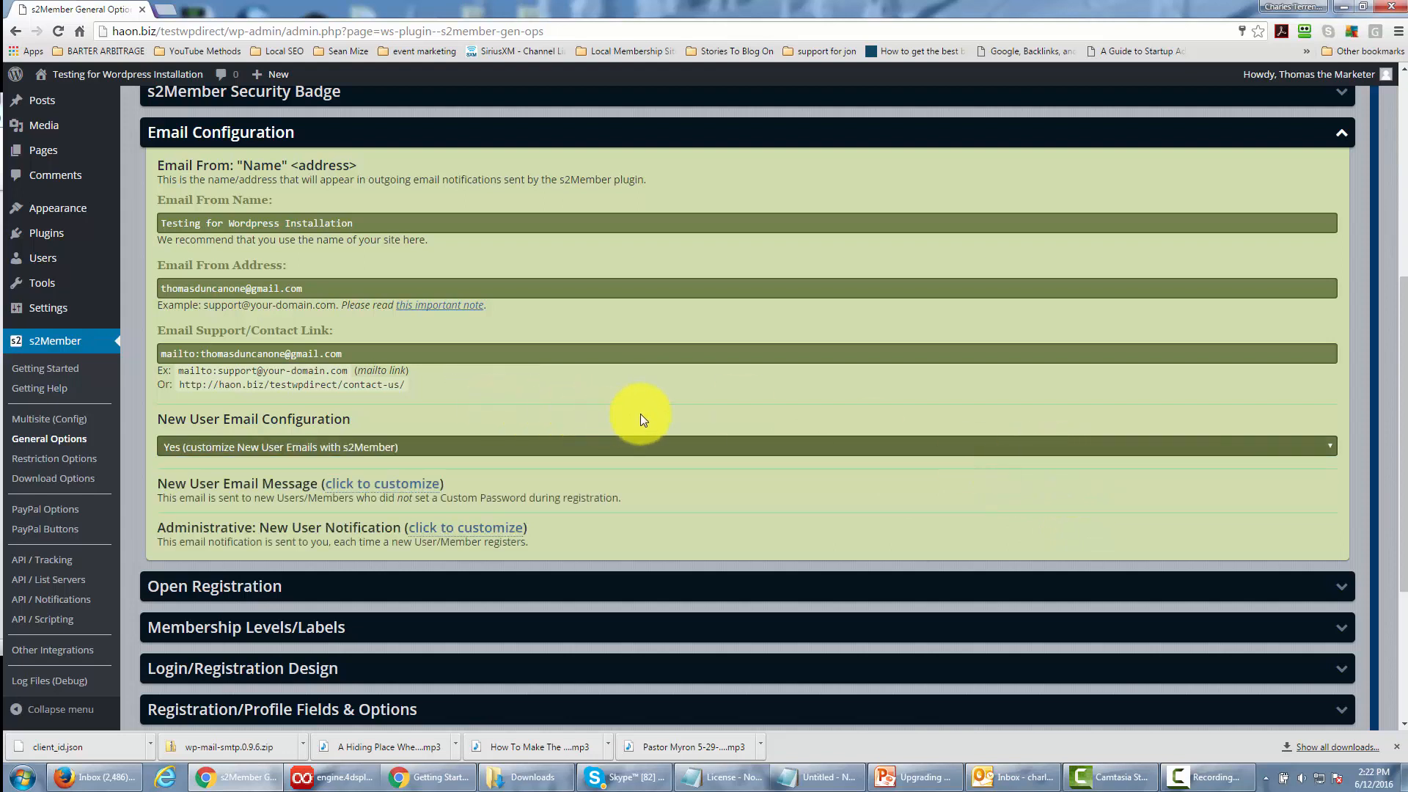
Expand the New User Email Message customization, review its subject, body and replacement codes, and collapse it.
click(380, 483)
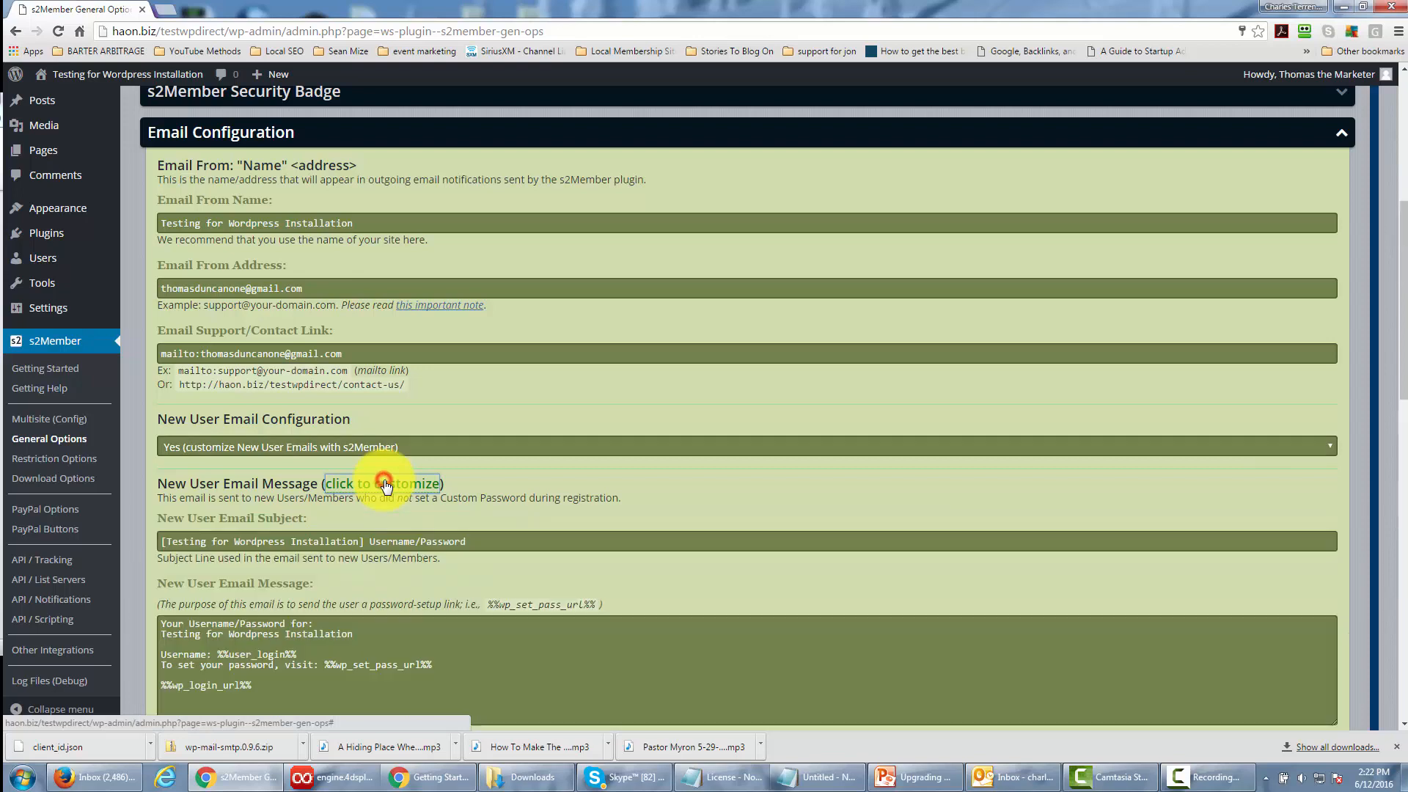
scroll(582, 475, down, 3)
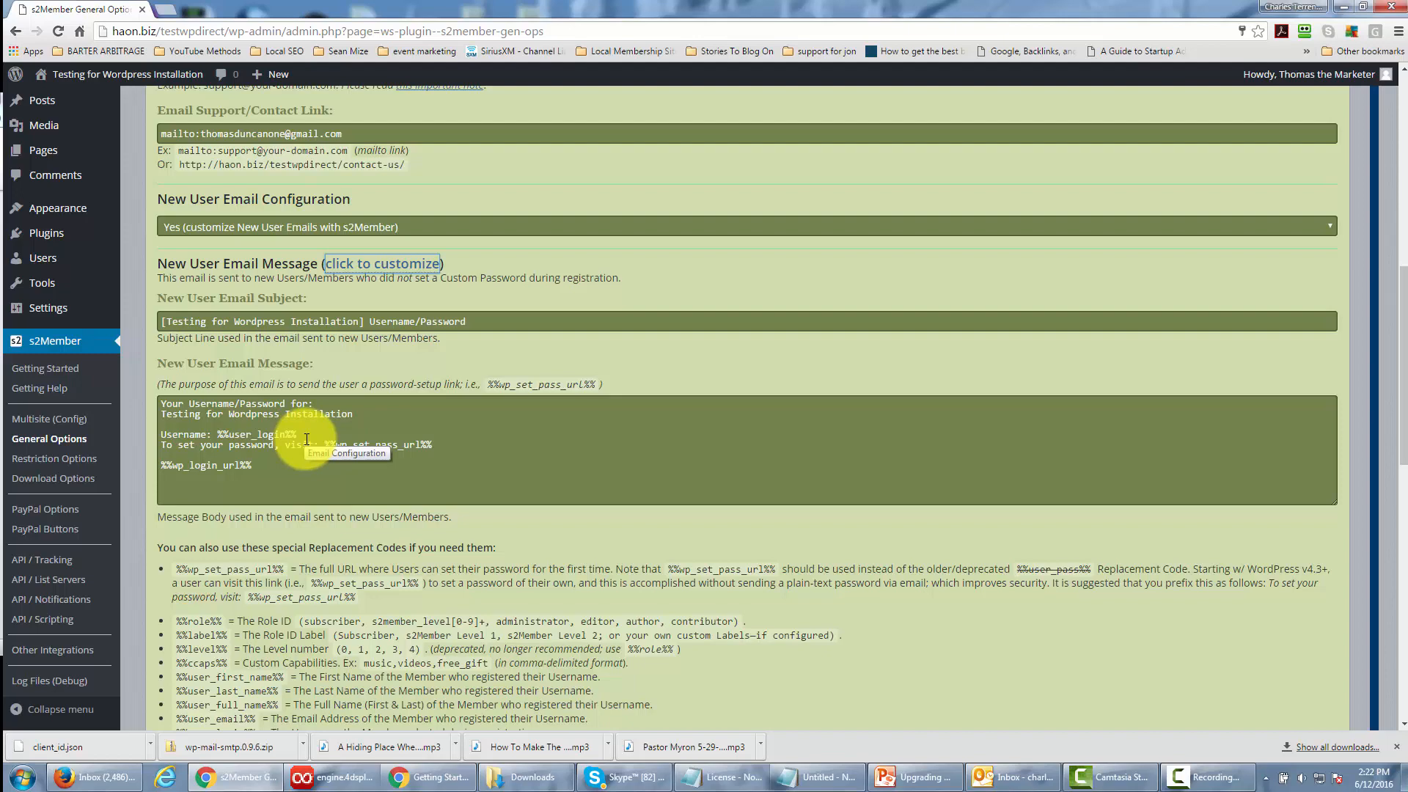
click(424, 263)
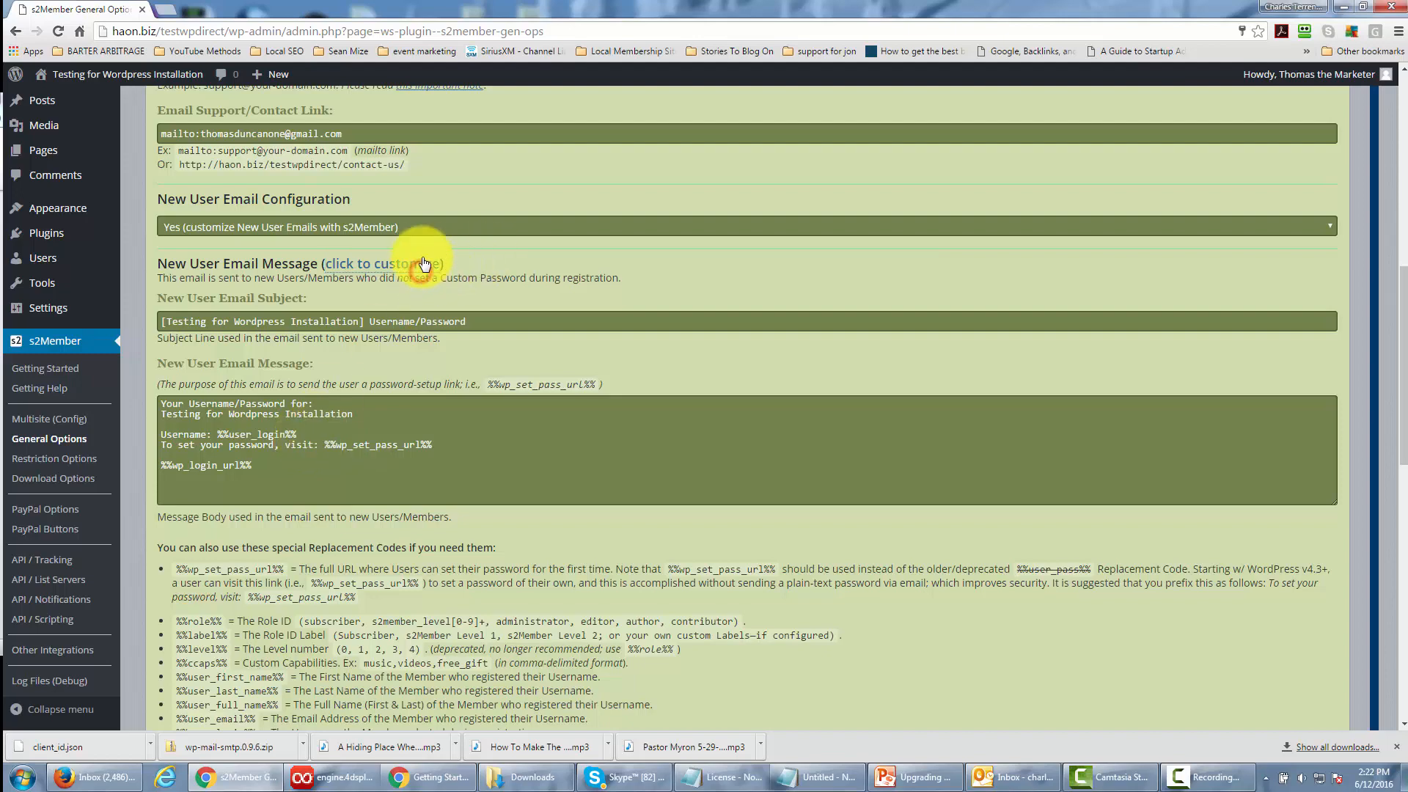
click(419, 259)
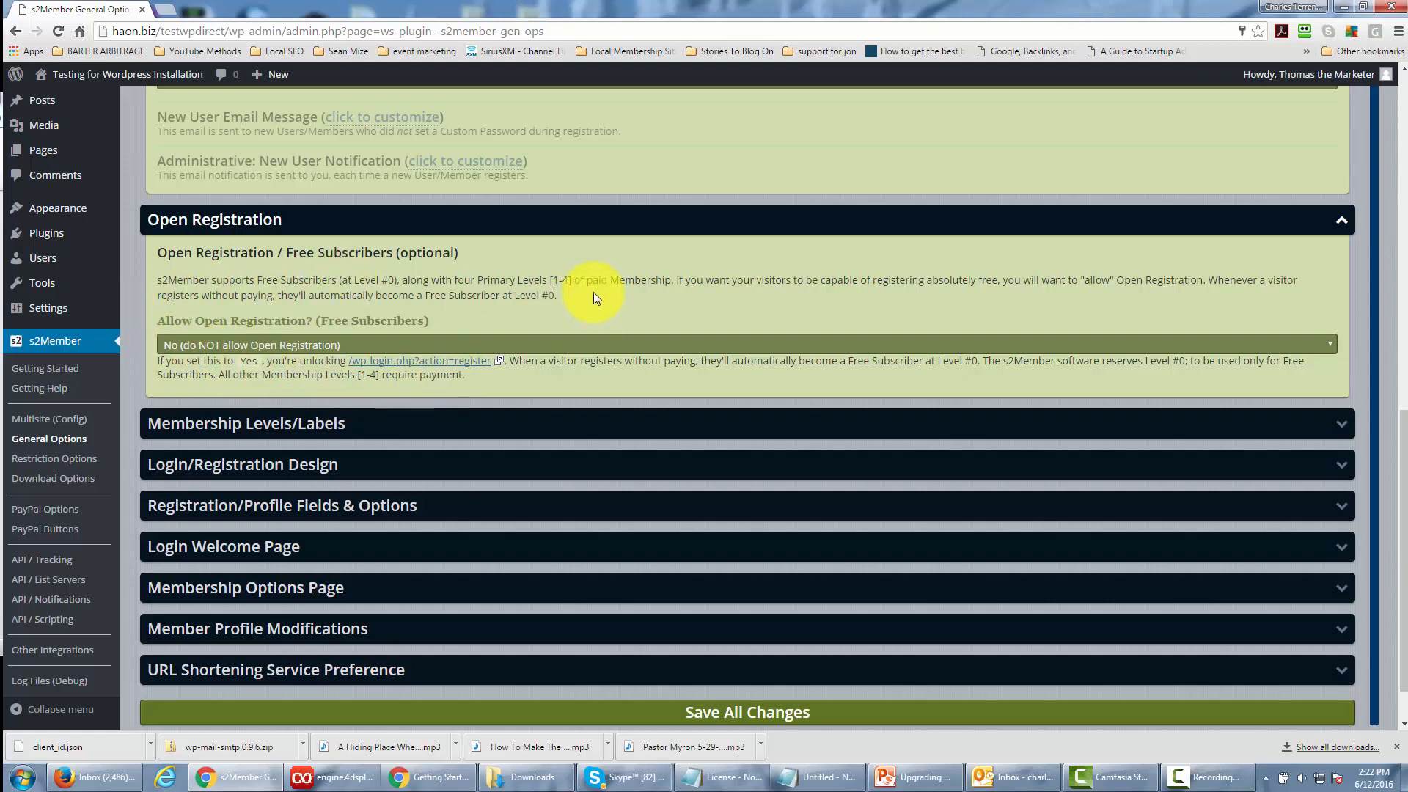
Collapse the Open Registration section and review the labels and role options under Membership Levels/Labels.
click(1341, 220)
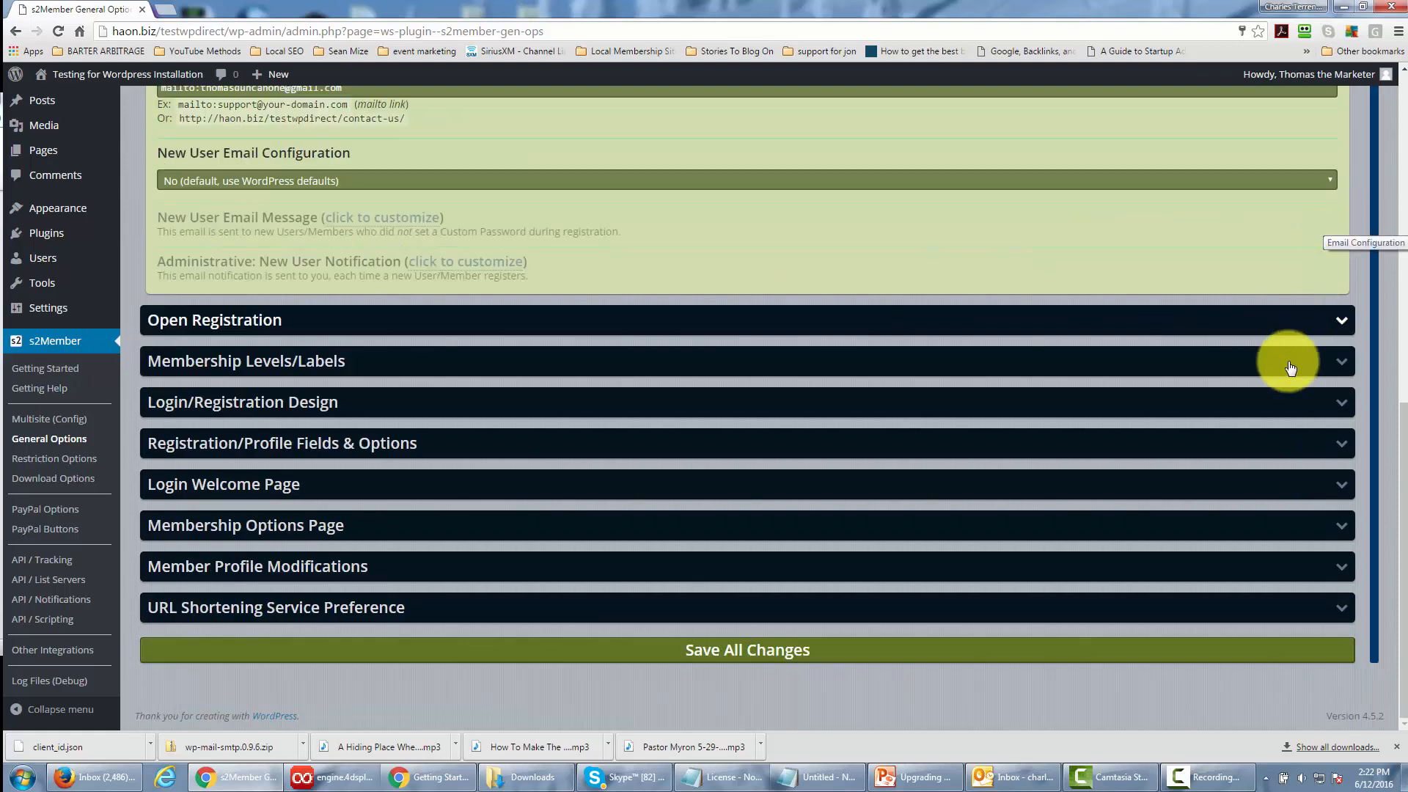
click(1346, 363)
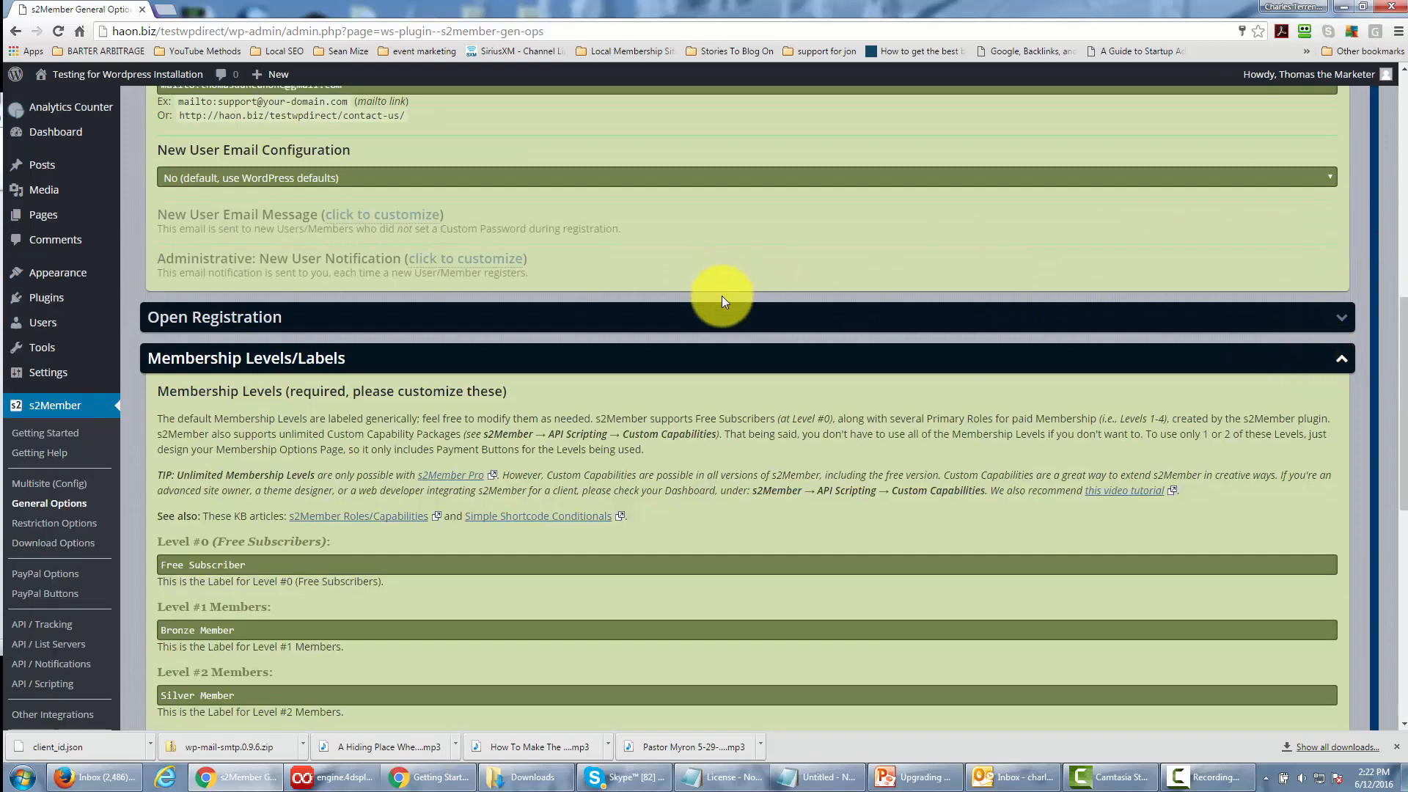
scroll(722, 296, down, 2)
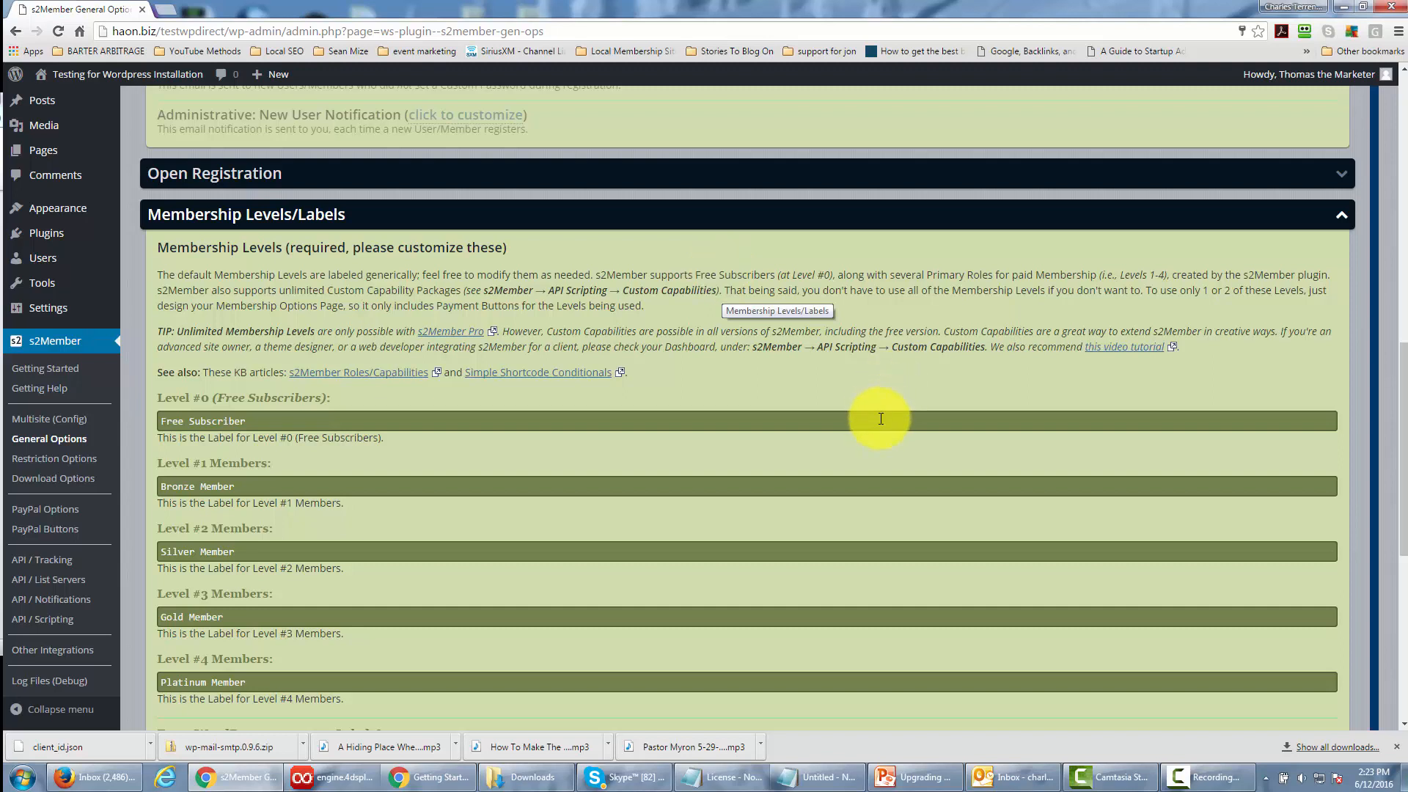
scroll(881, 419, down, 1)
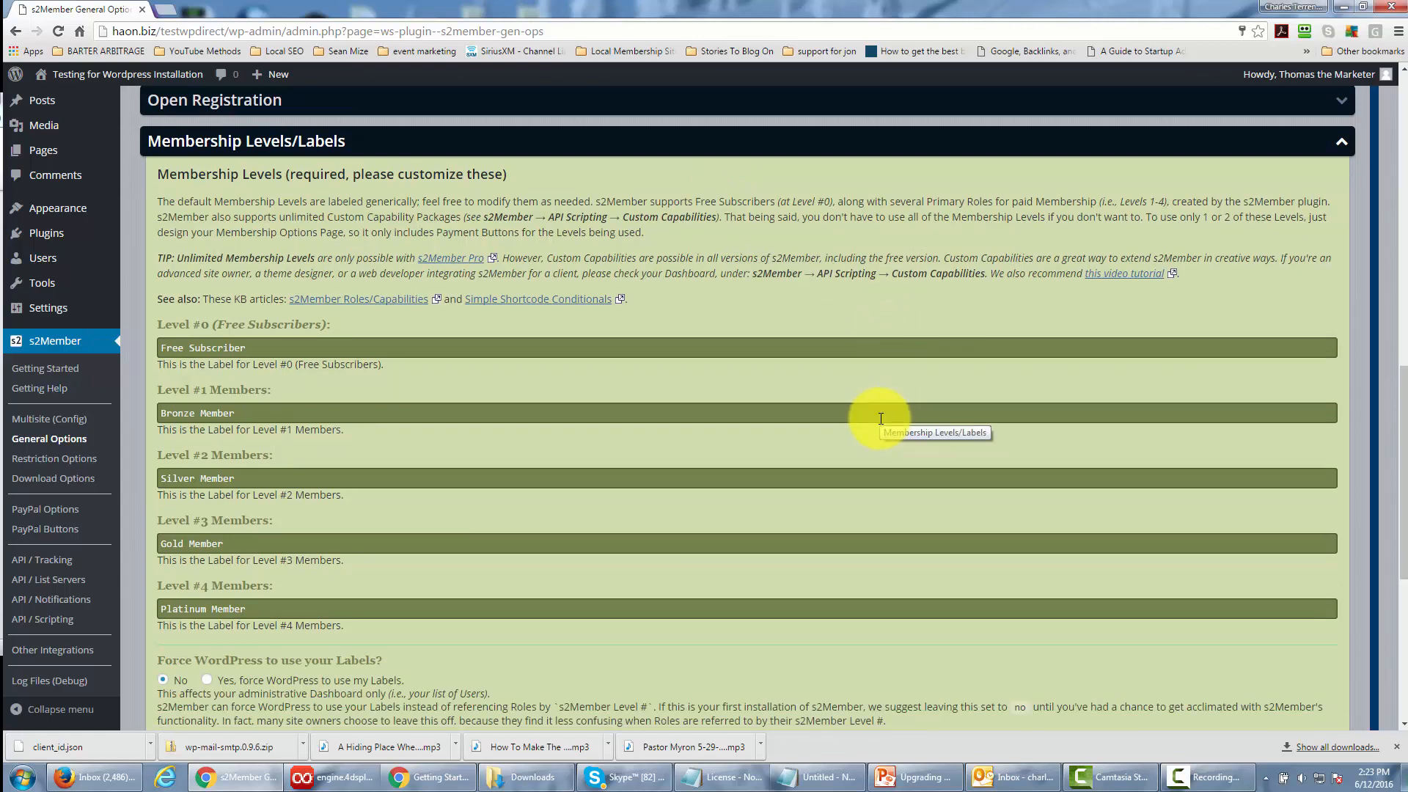
scroll(881, 419, down, 3)
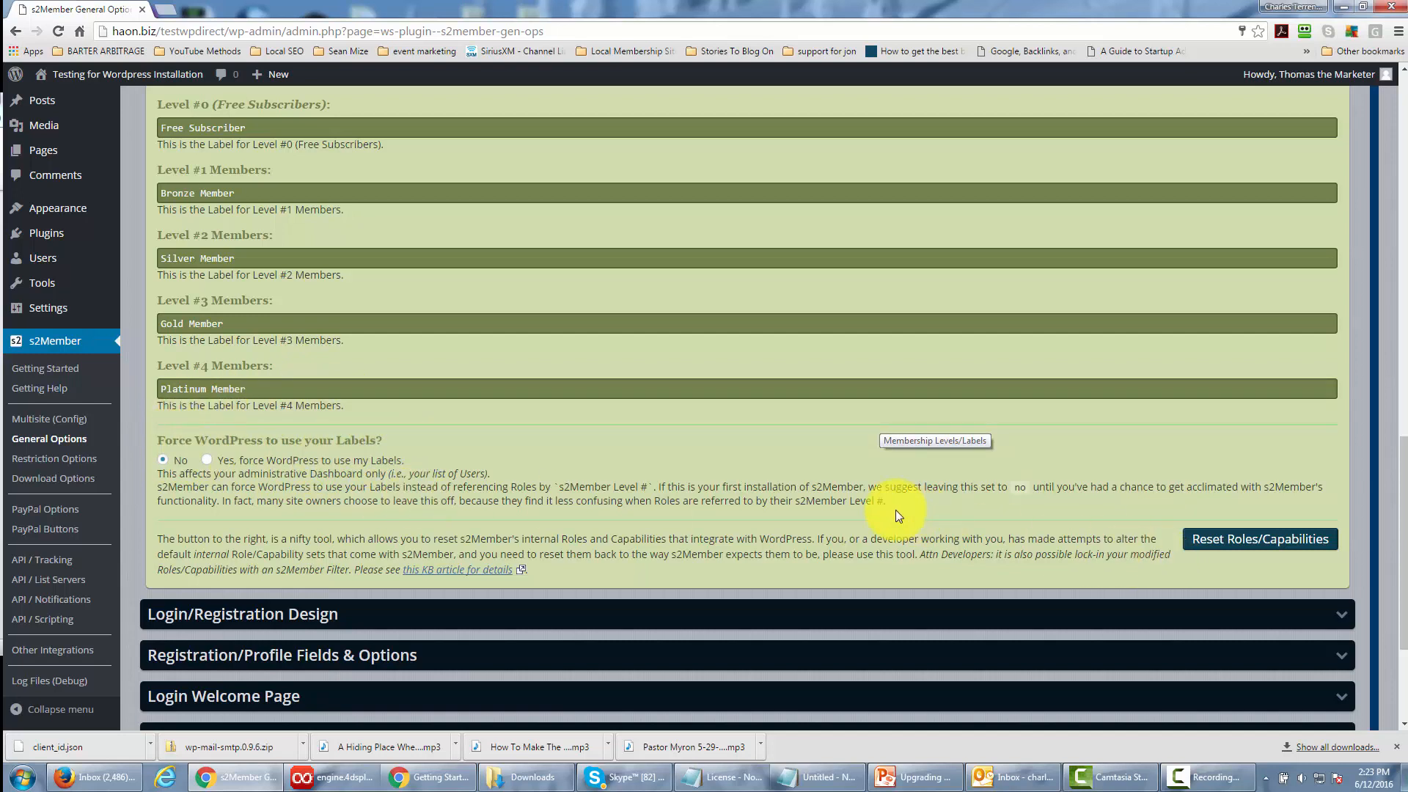
scroll(895, 509, down, 1)
scroll(895, 509, down, 2)
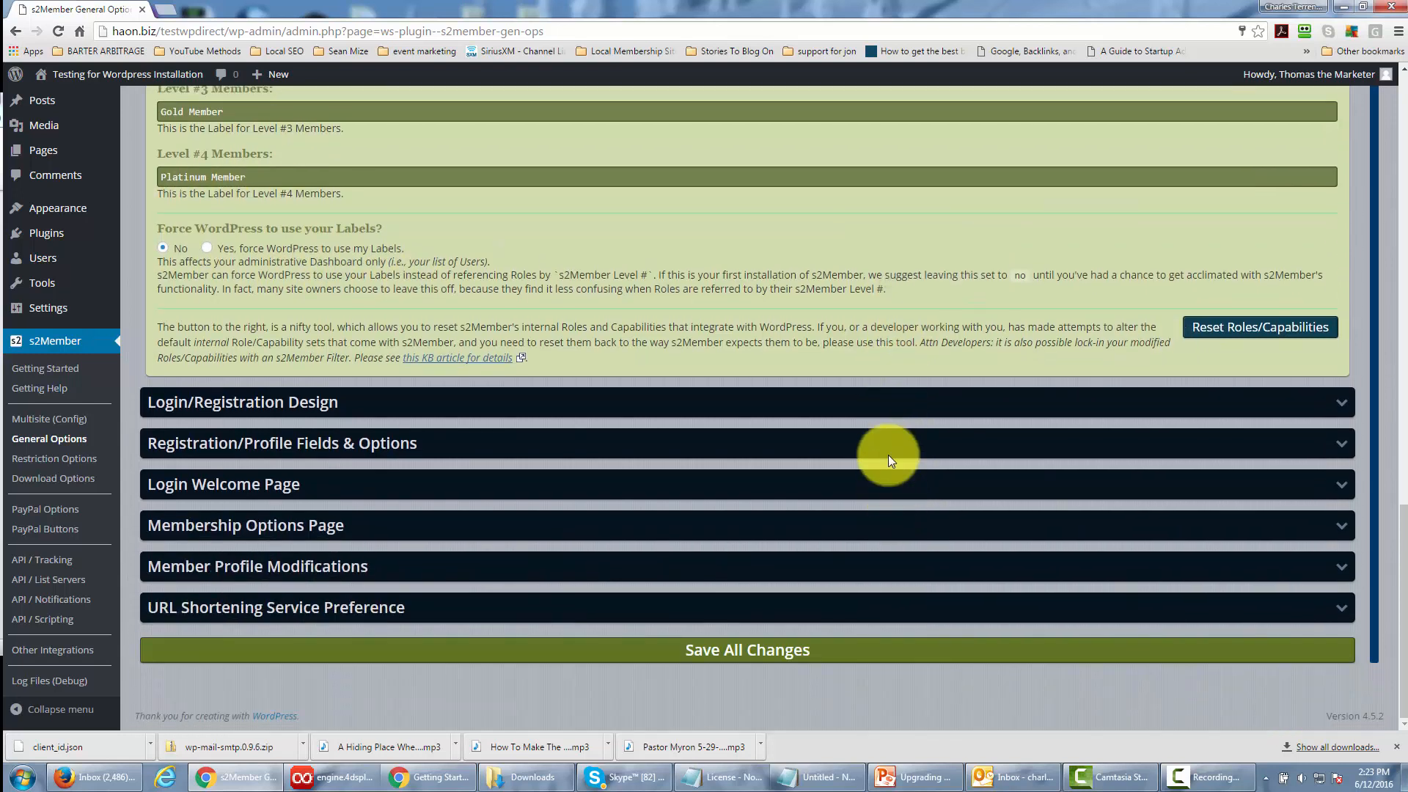
Expand the Login/Registration Design section and review its font and background settings.
click(981, 405)
scroll(870, 361, down, 2)
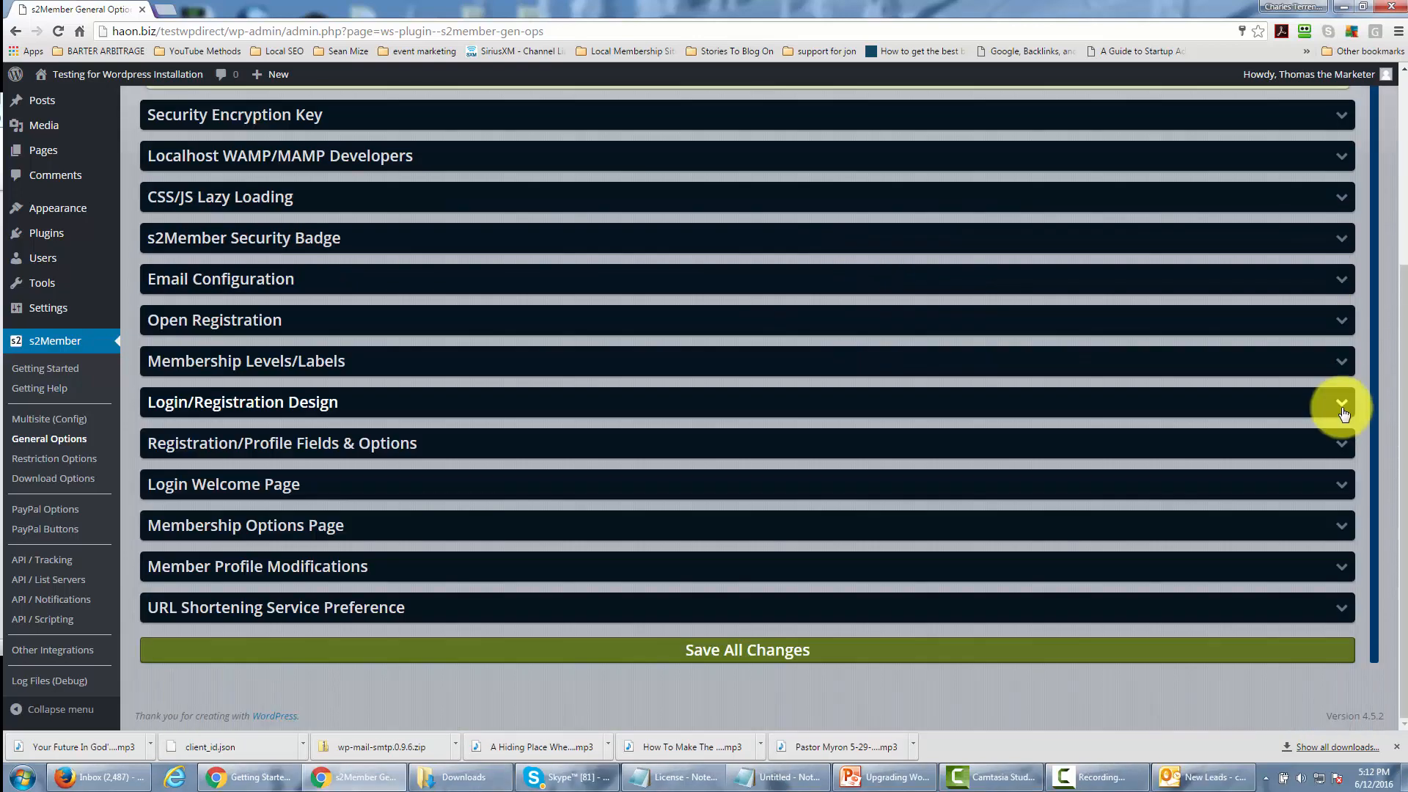
click(1342, 406)
scroll(759, 358, down, 3)
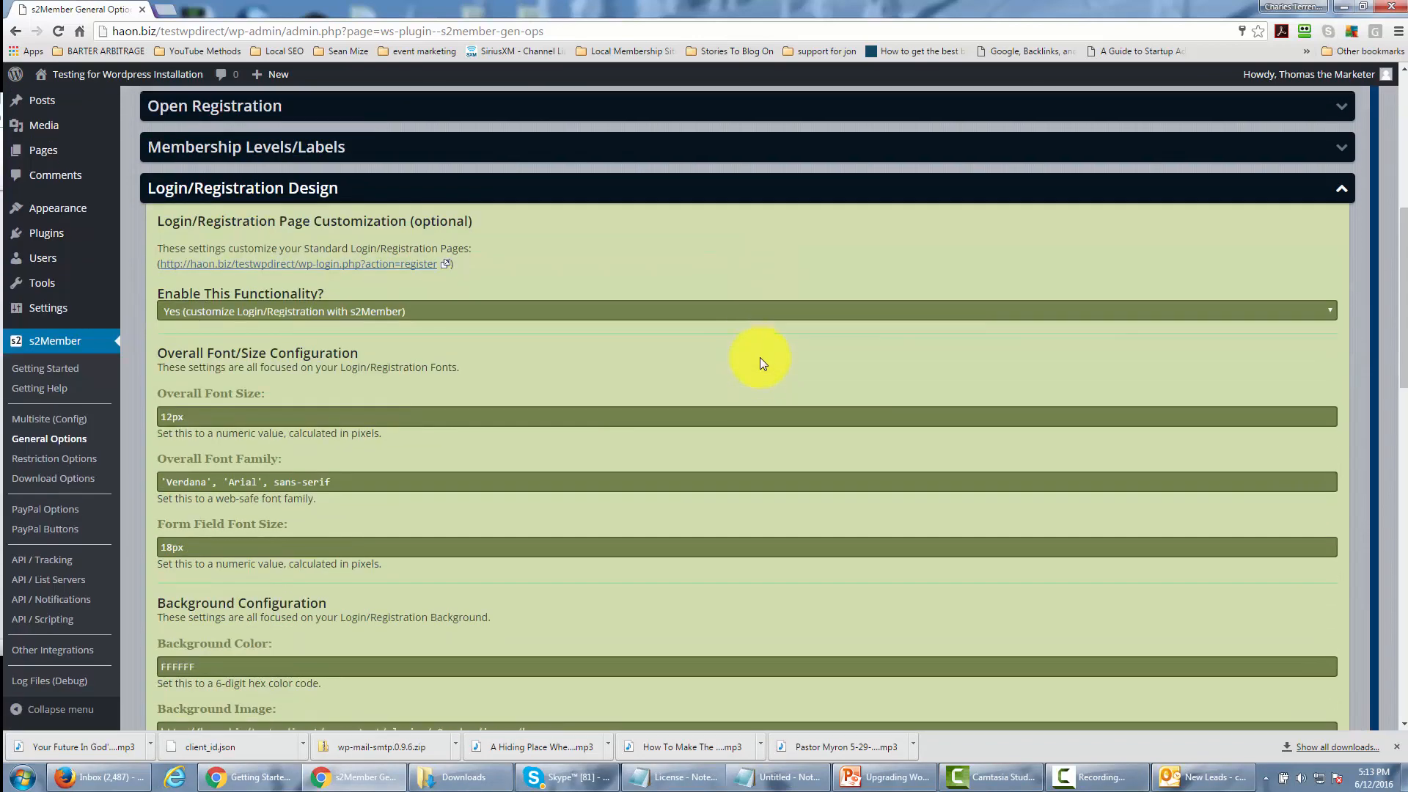
scroll(754, 373, down, 1)
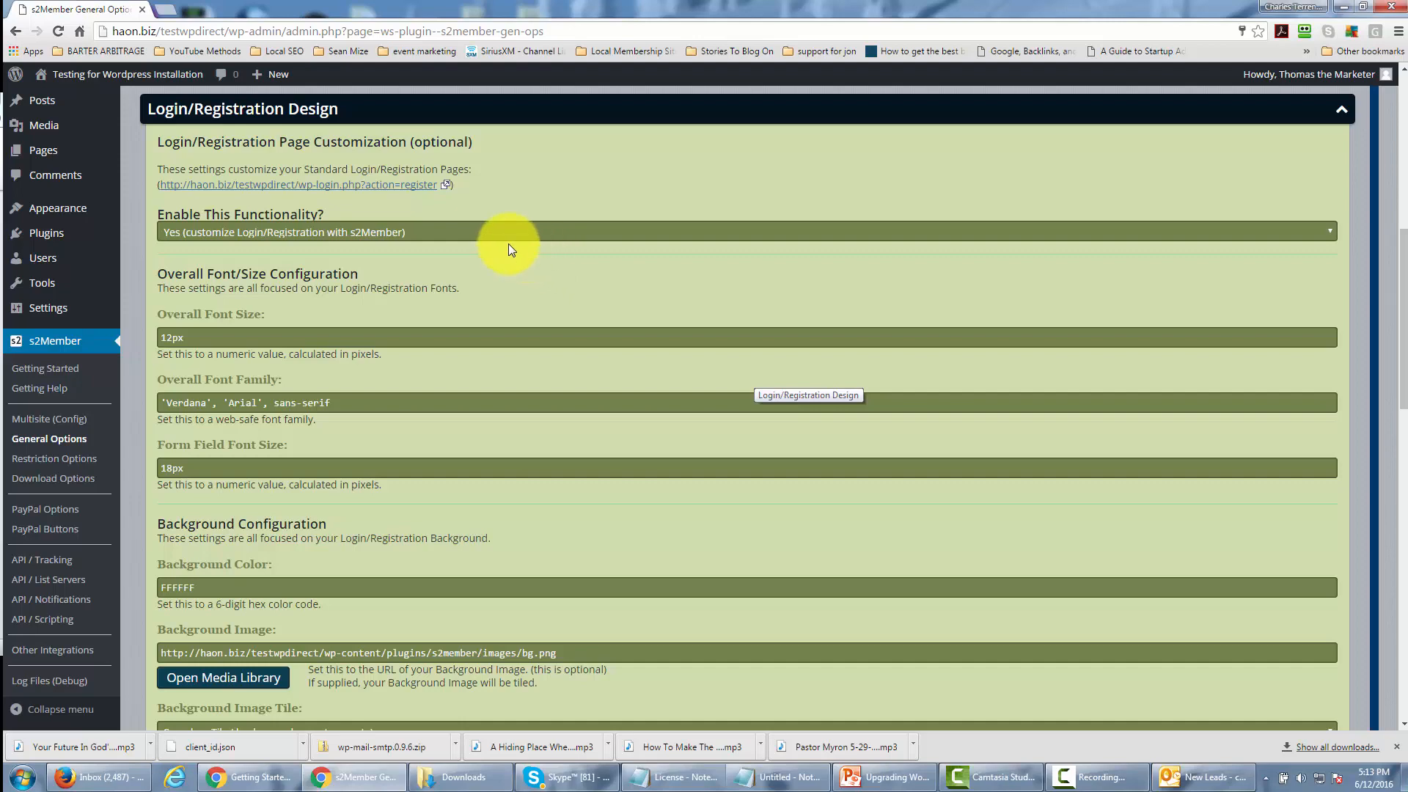
scroll(508, 246, down, 4)
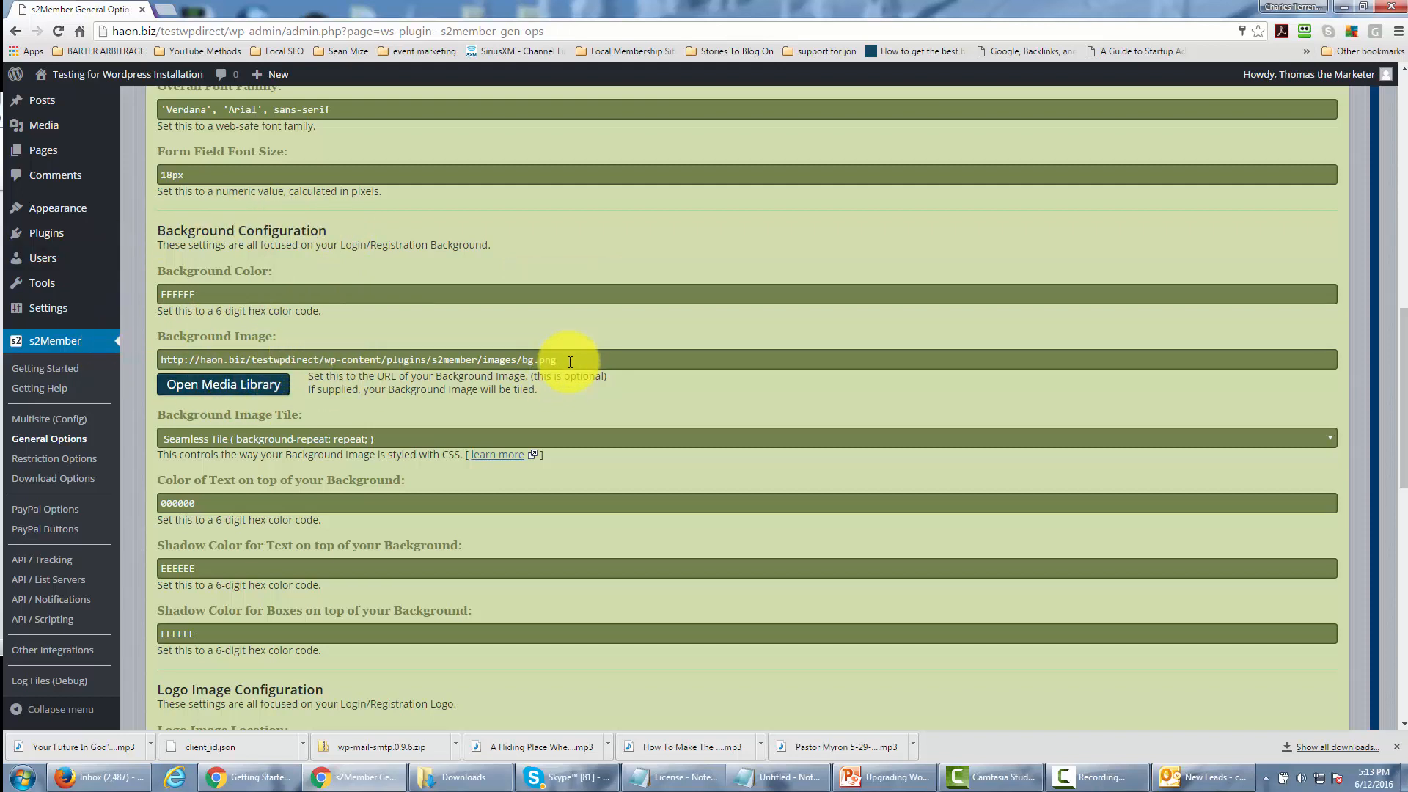
Highlight the Background Image URL and the Logo Image Location URL in the Login/Registration Design settings.
drag(570, 361, 134, 349)
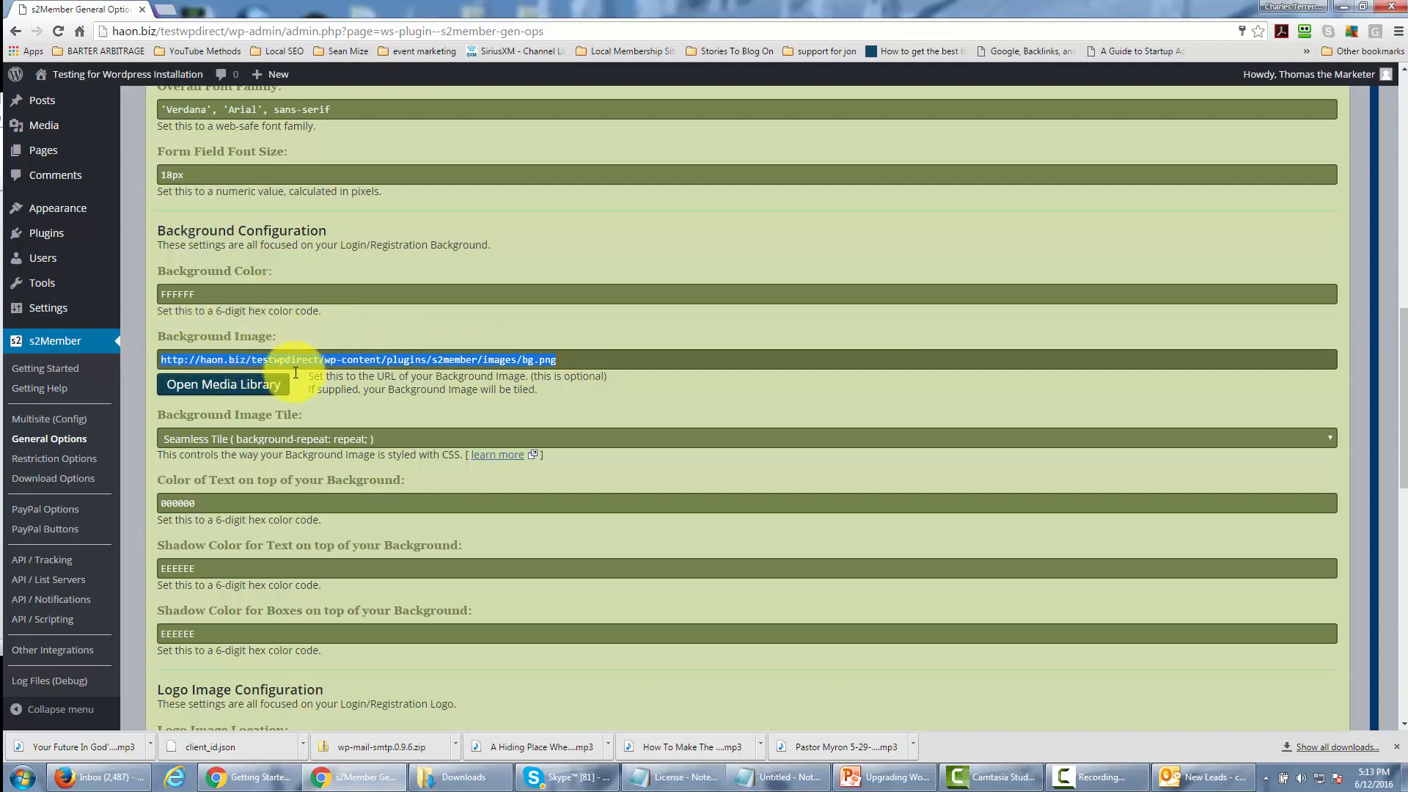
drag(161, 360, 587, 371)
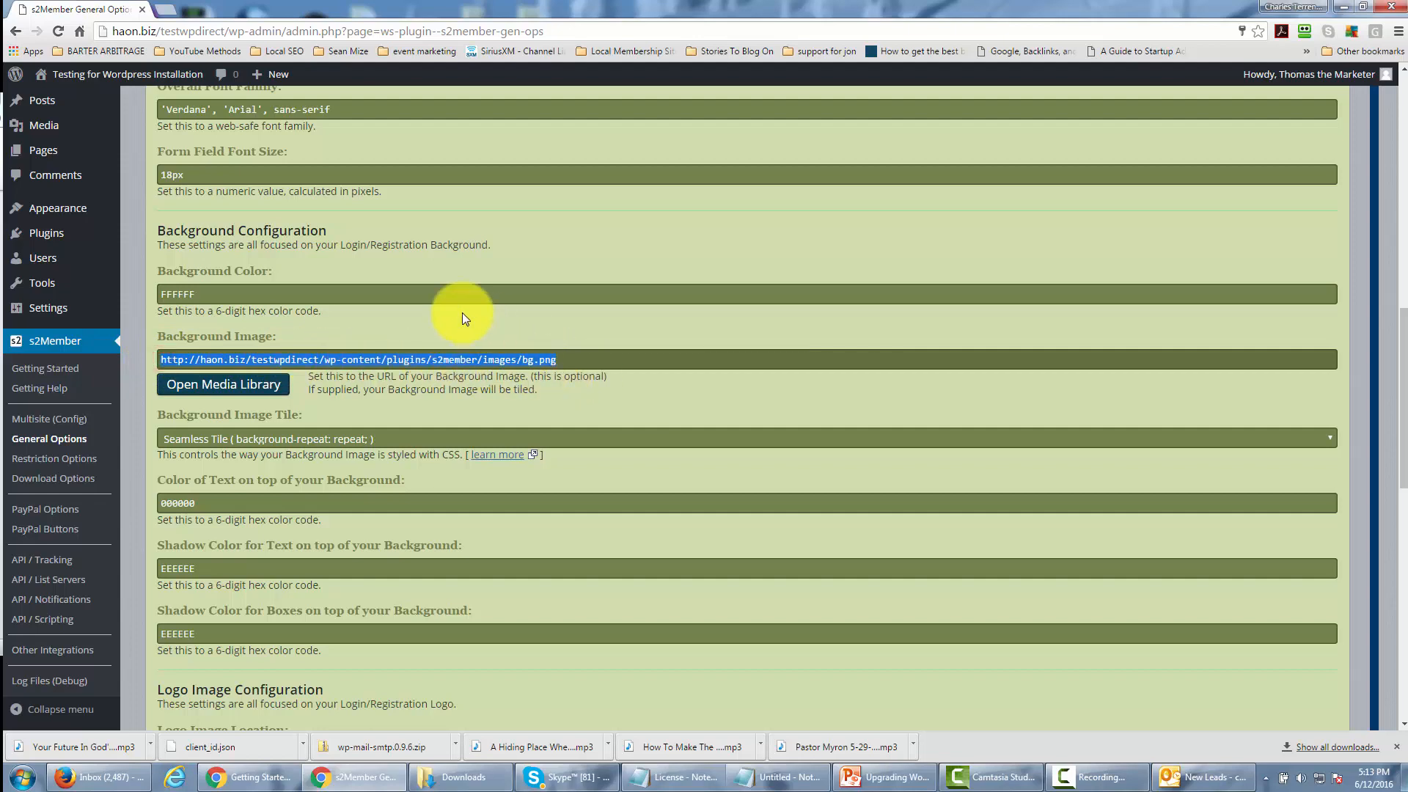
scroll(462, 319, down, 5)
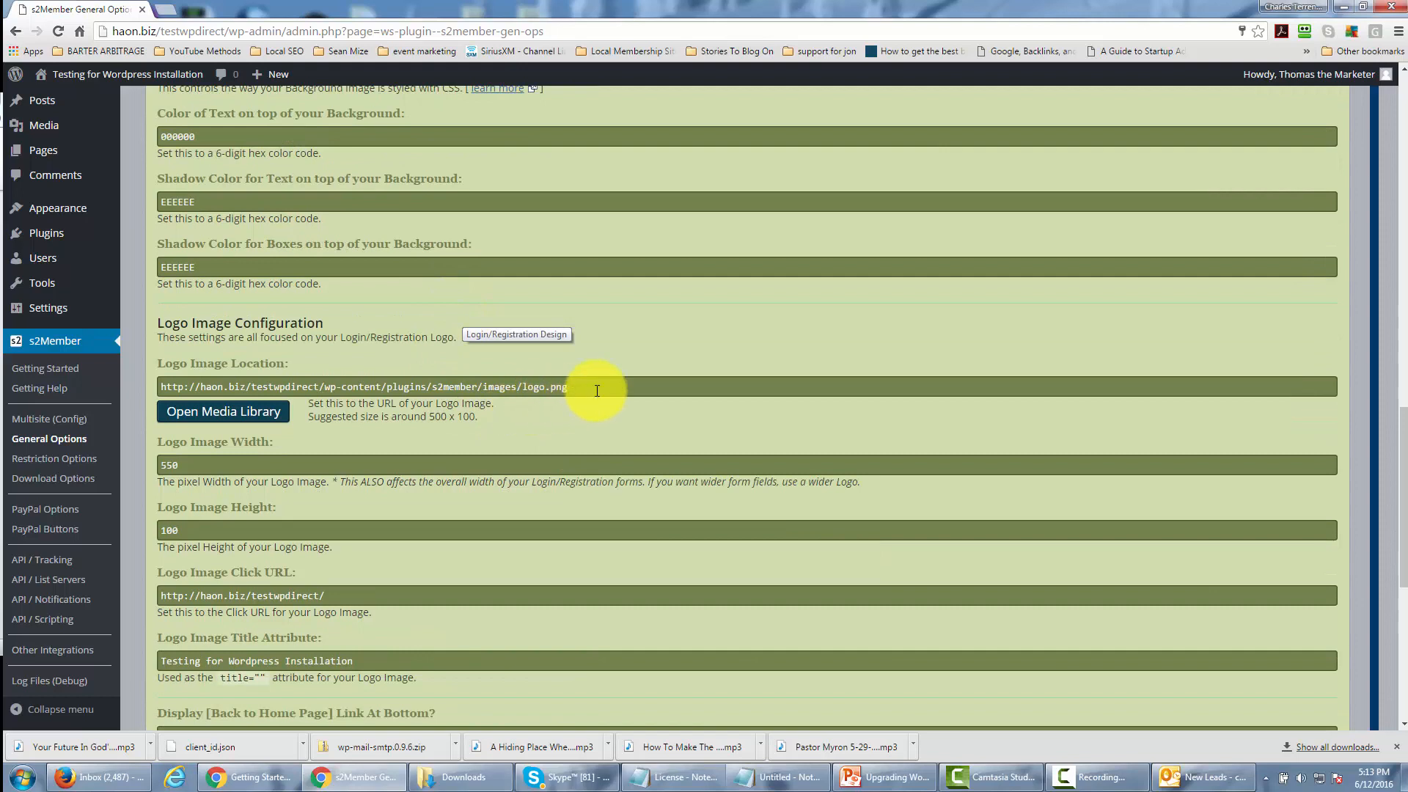
drag(591, 387, 158, 388)
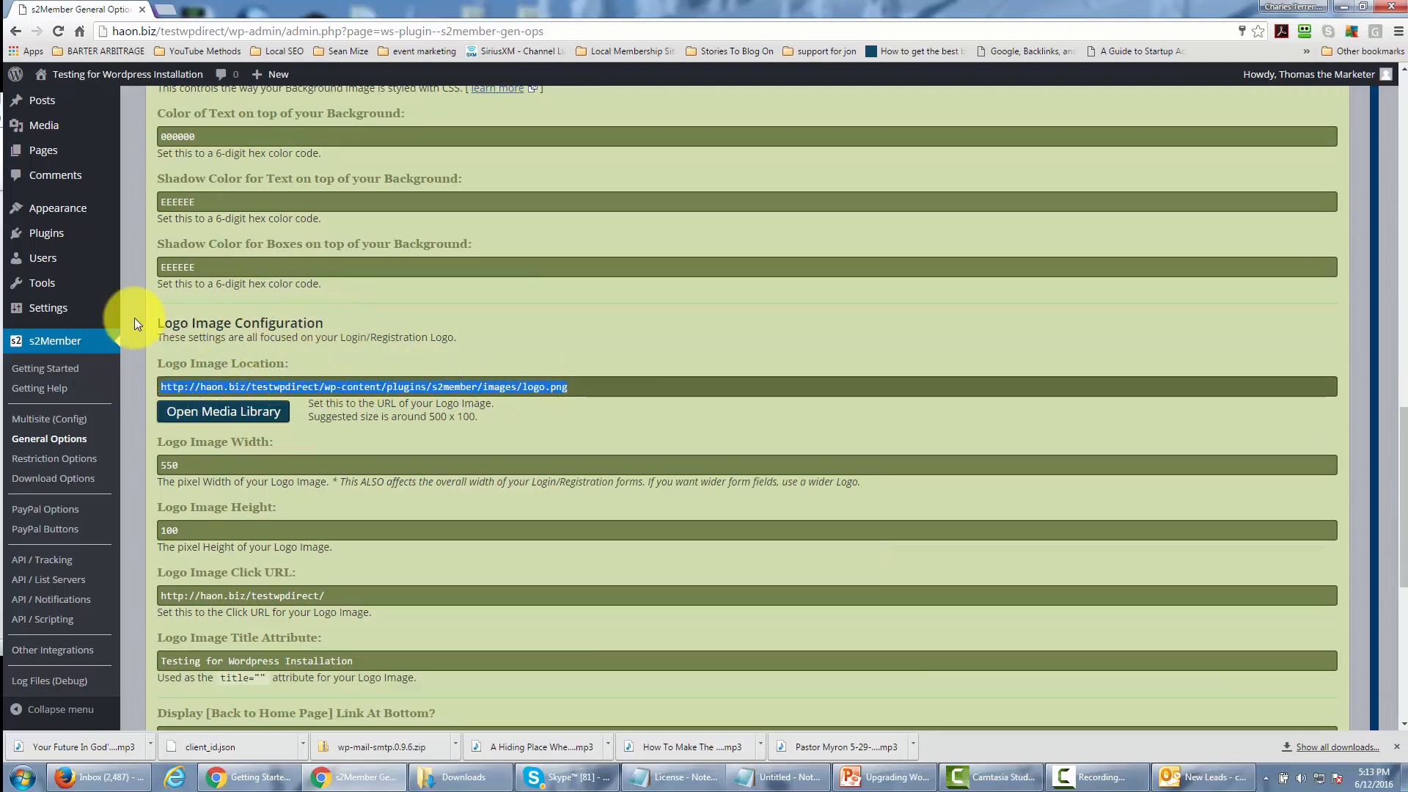
Review the font, background and logo image settings in the Login/Registration Design section.
scroll(319, 370, up, 4)
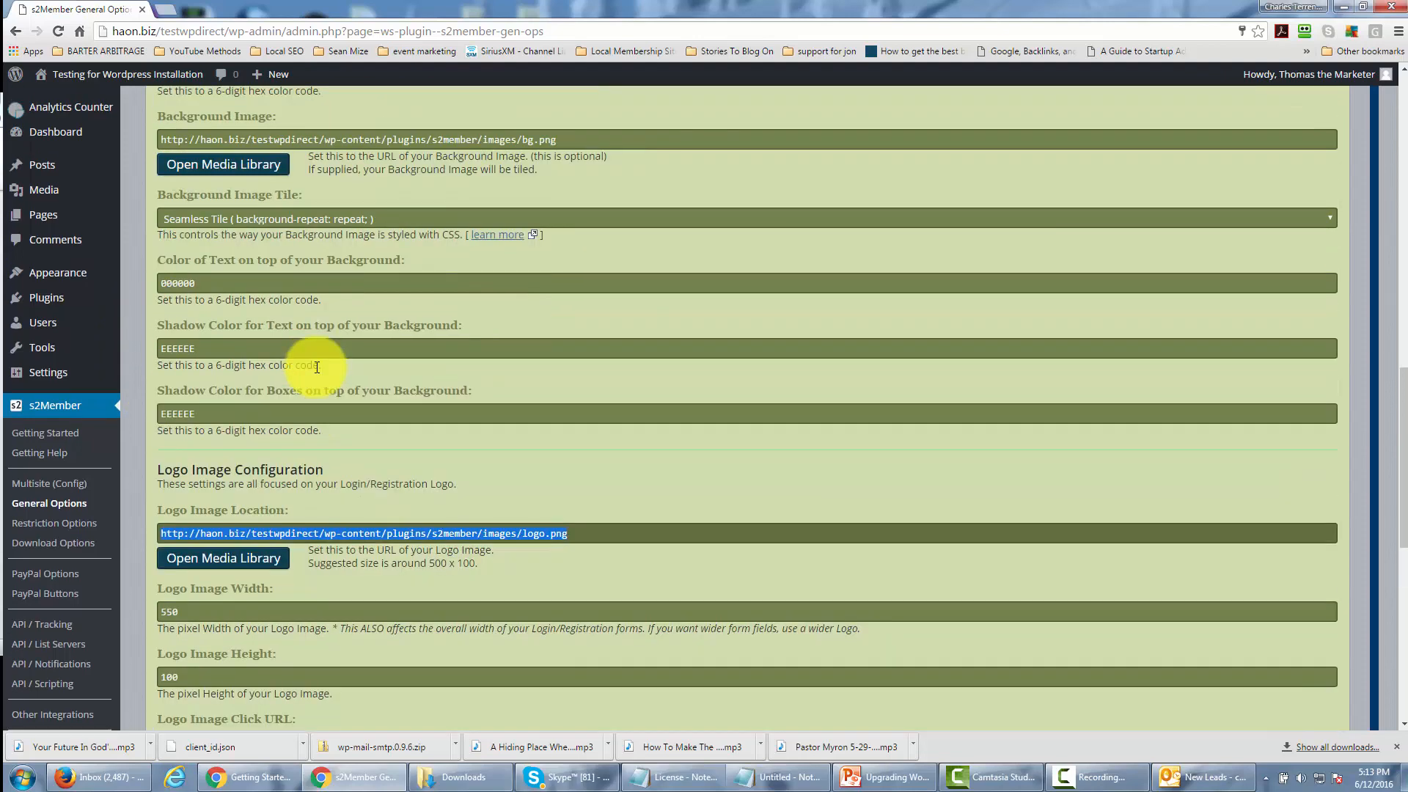
scroll(330, 323, up, 1)
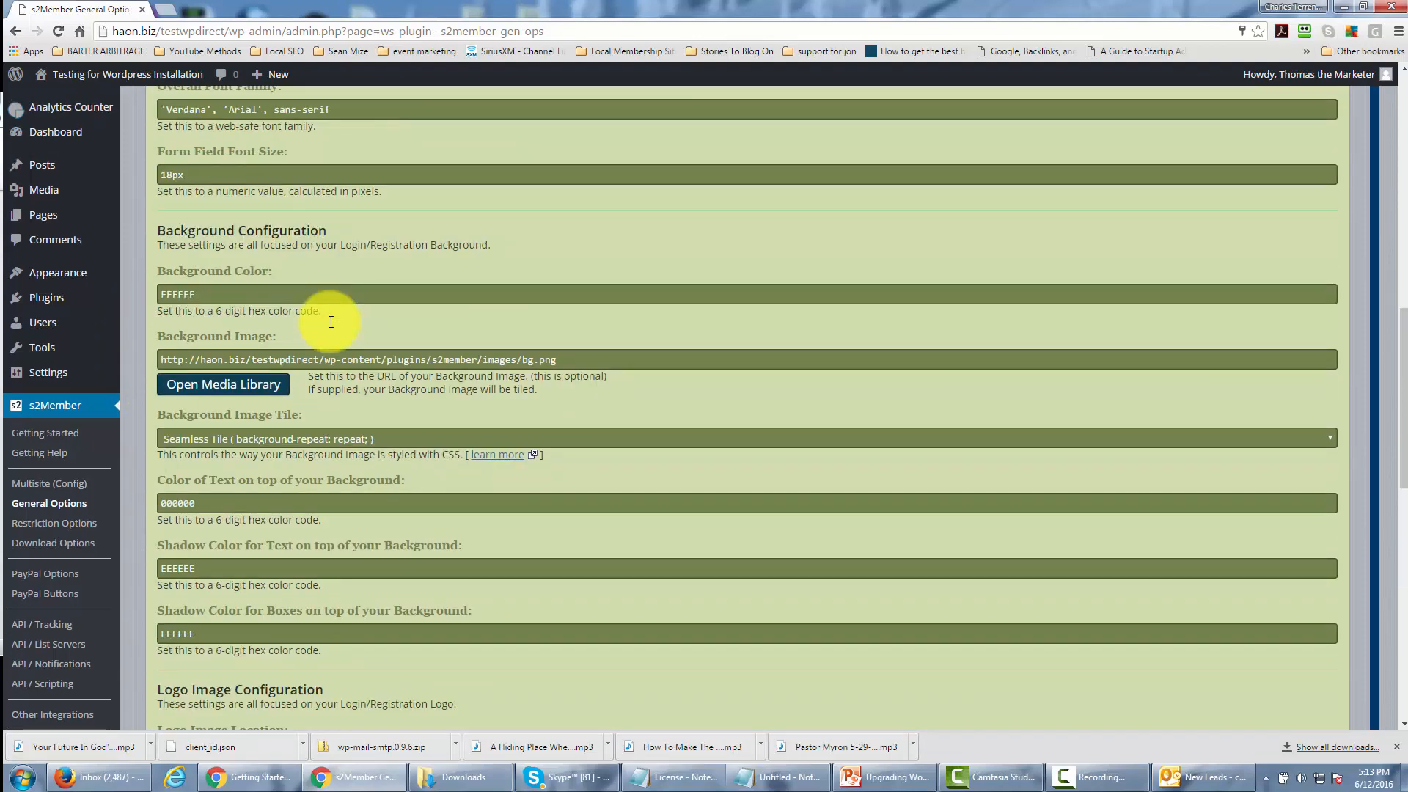
scroll(294, 231, up, 1)
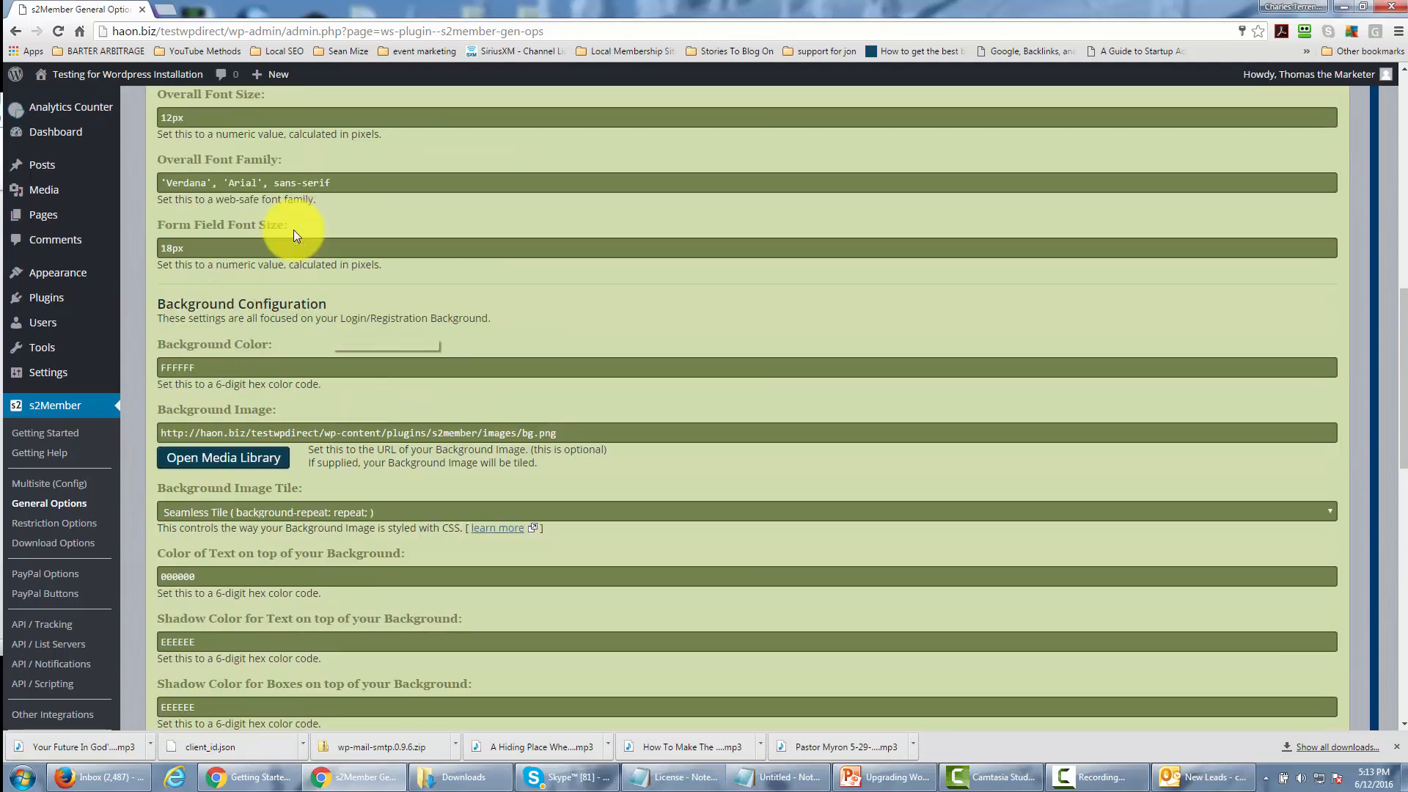
scroll(299, 252, down, 1)
scroll(298, 252, down, 5)
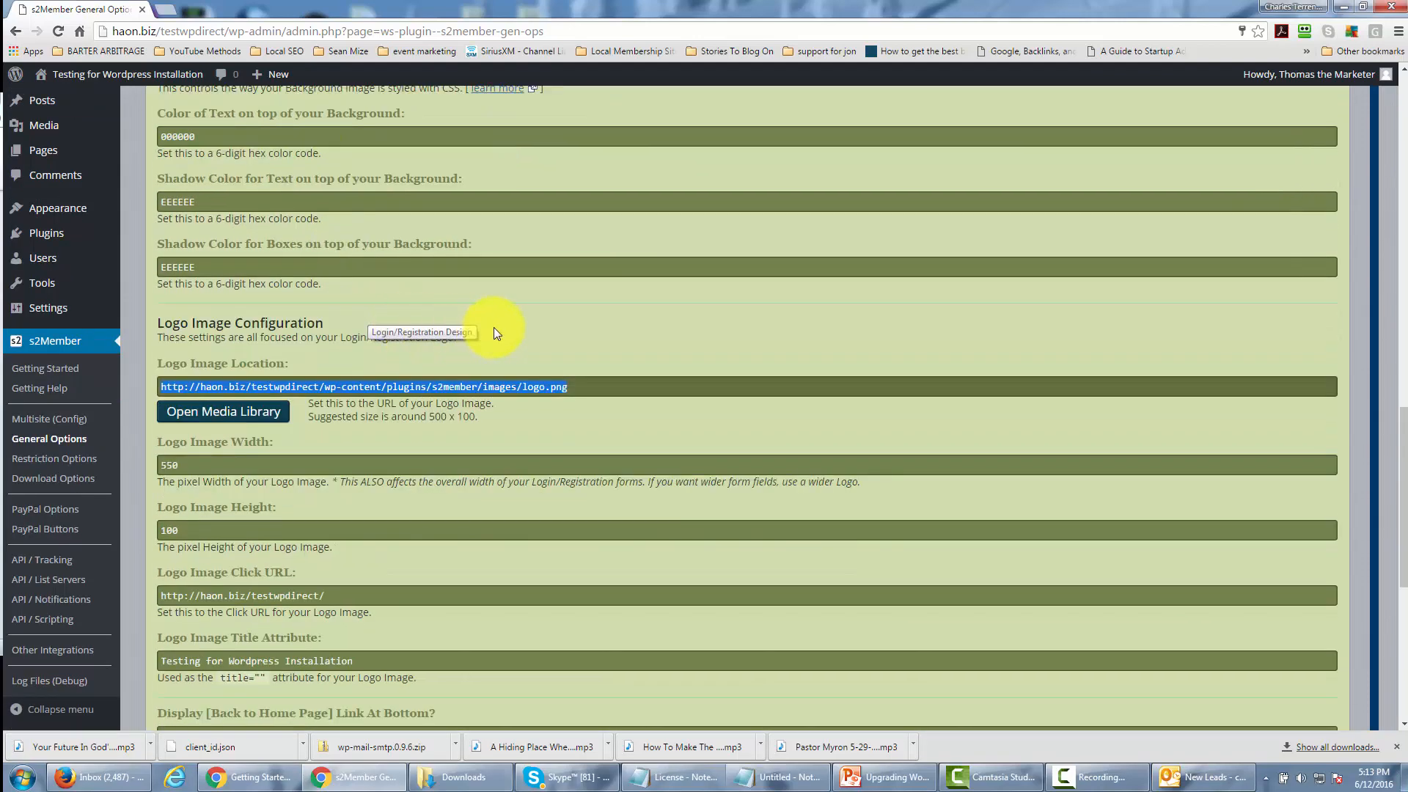
scroll(495, 327, down, 1)
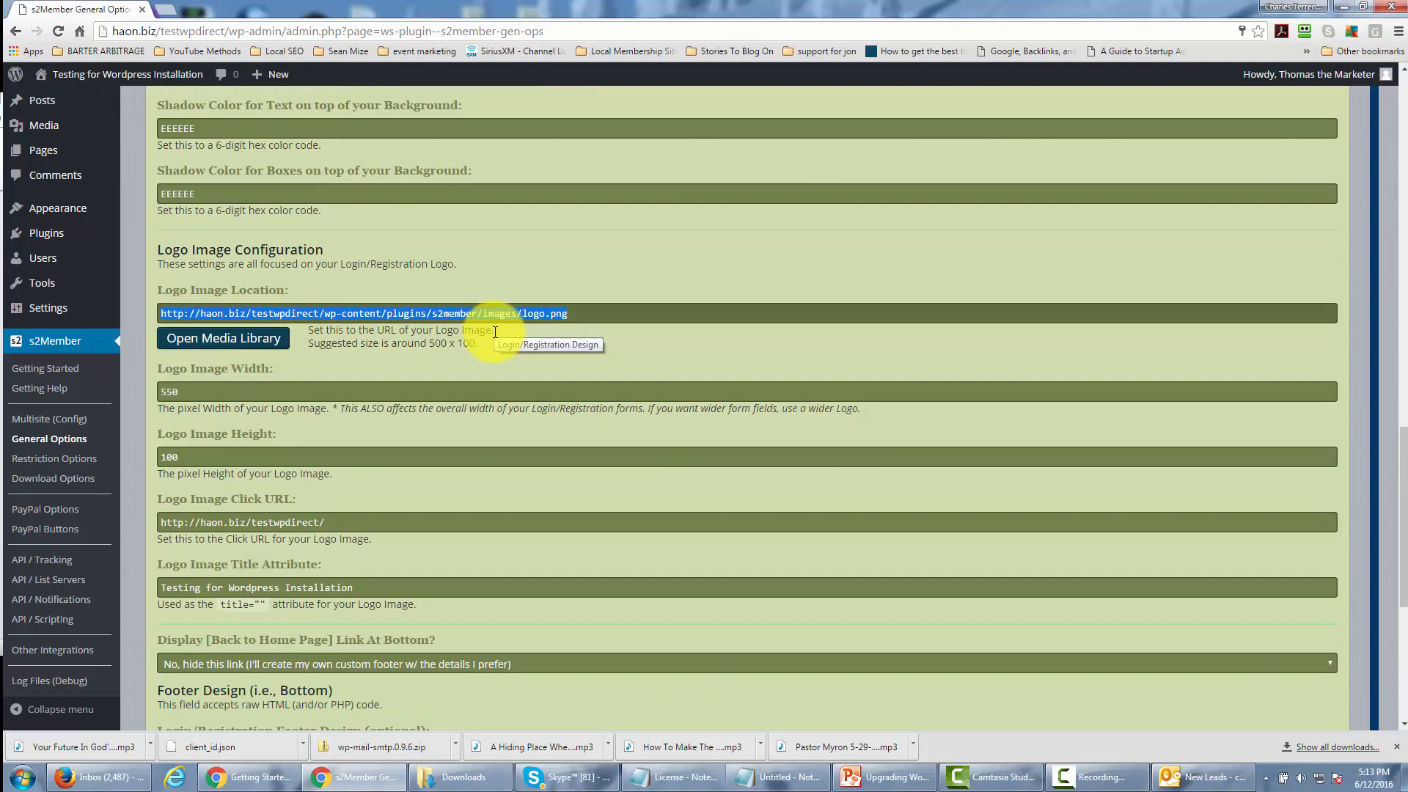
scroll(494, 332, down, 1)
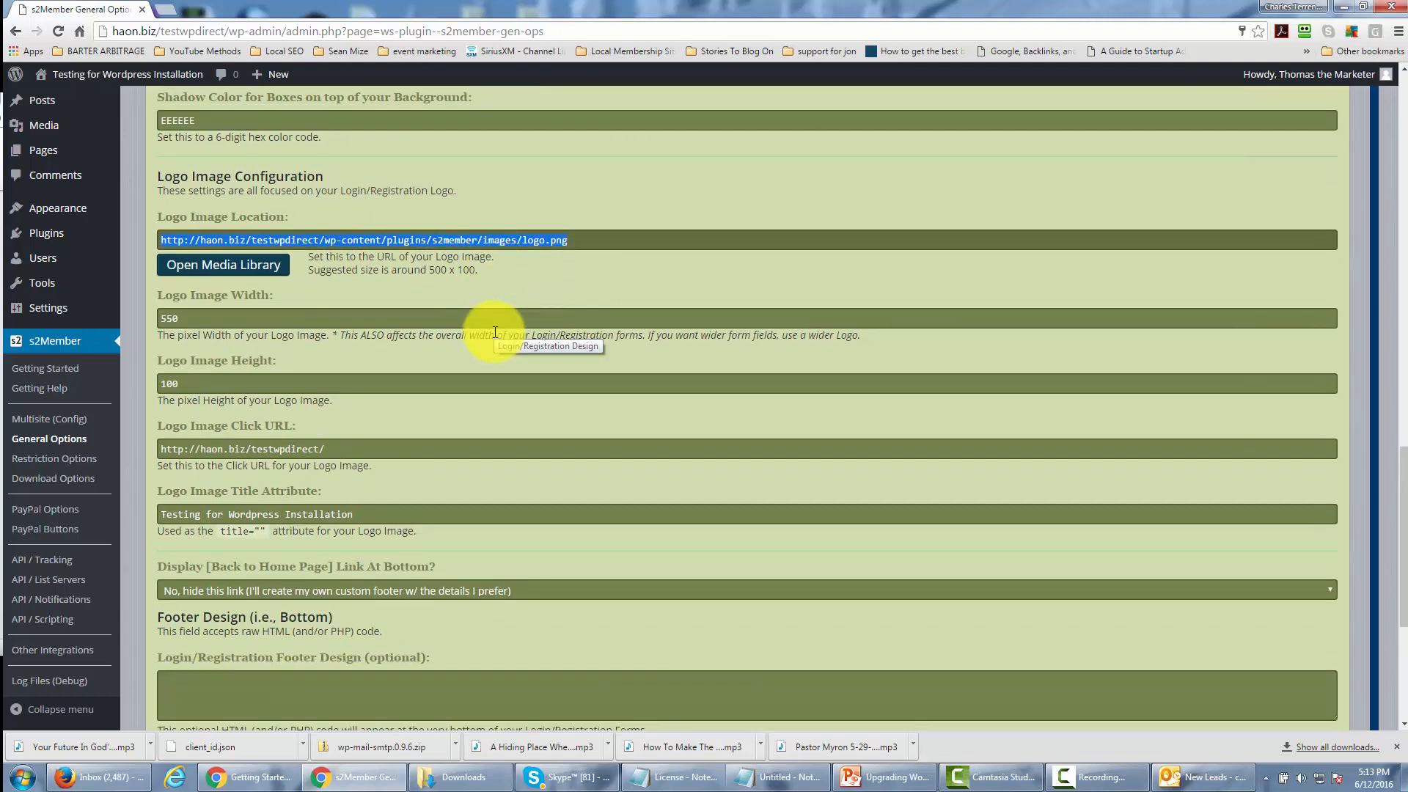
scroll(496, 333, down, 1)
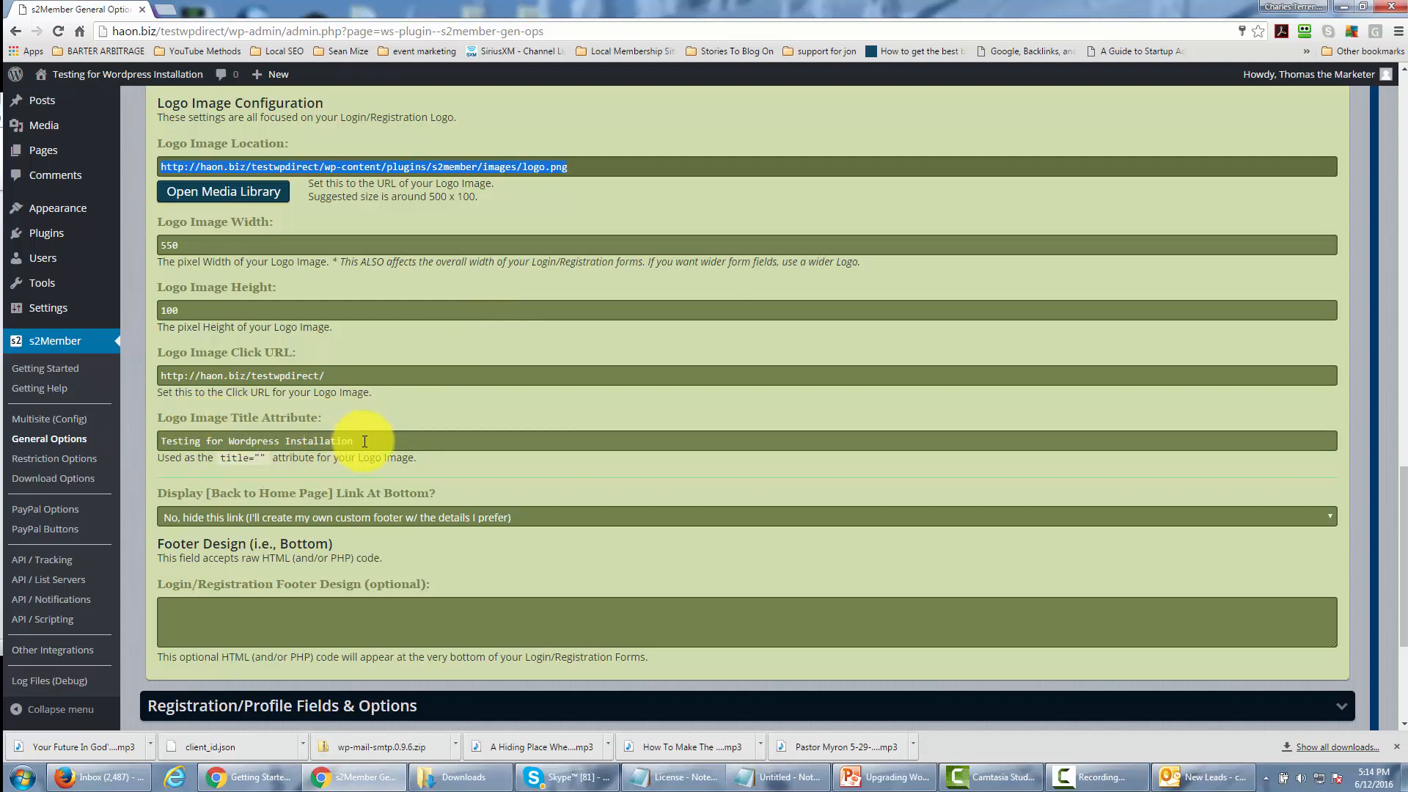
Highlight the Logo Image Title Attribute, check the footer design options, and collapse the Login/Registration Design section.
drag(168, 445, 340, 463)
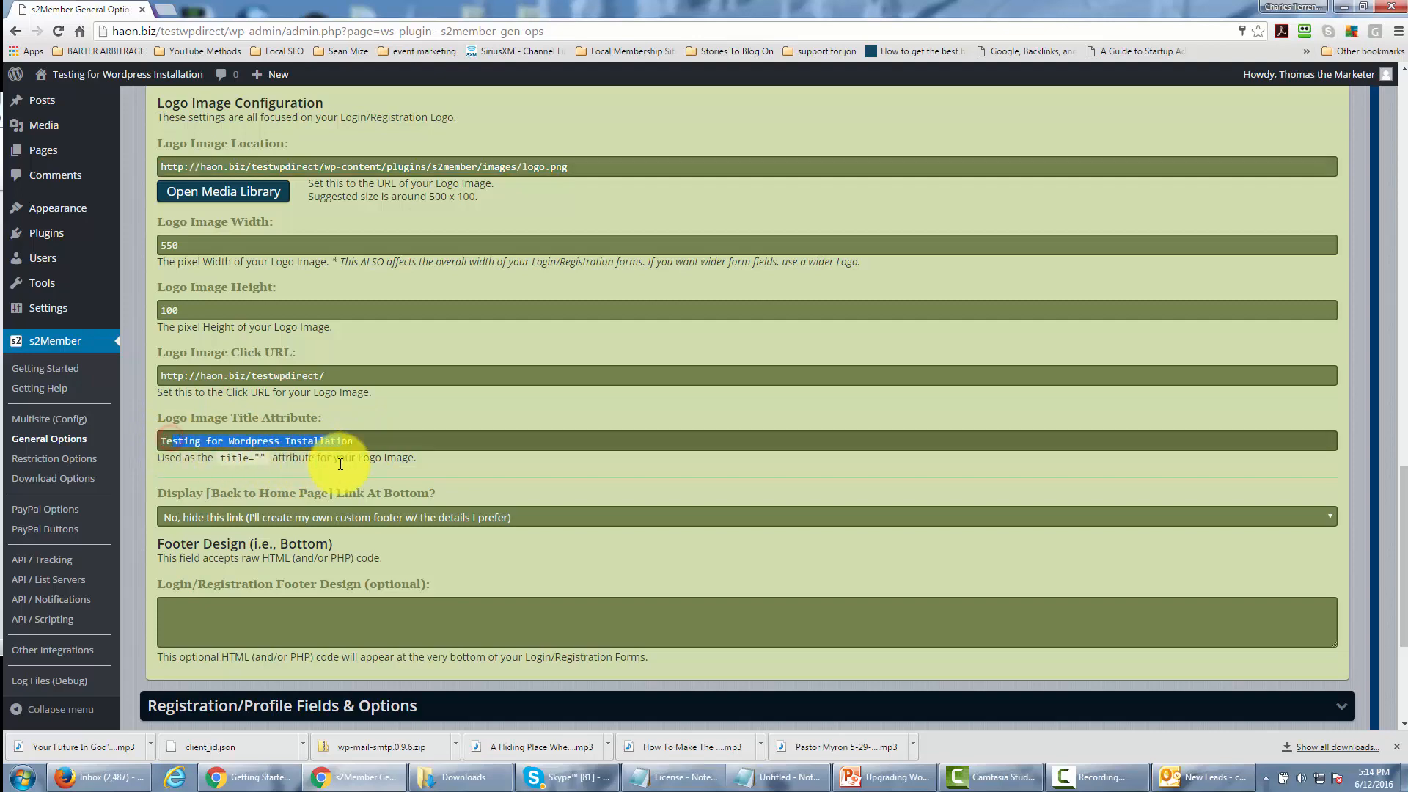
click(399, 400)
scroll(399, 408, down, 2)
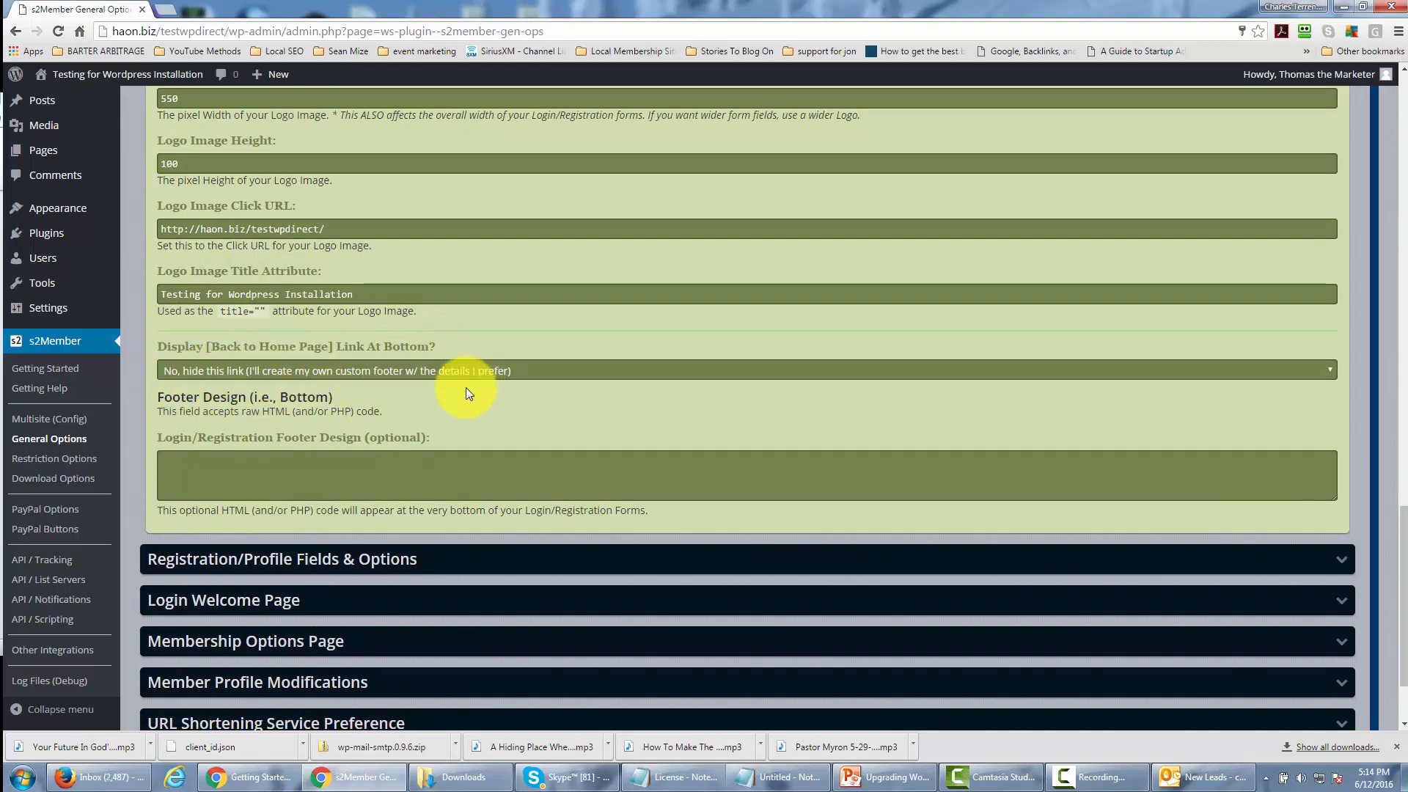
scroll(477, 416, up, 15)
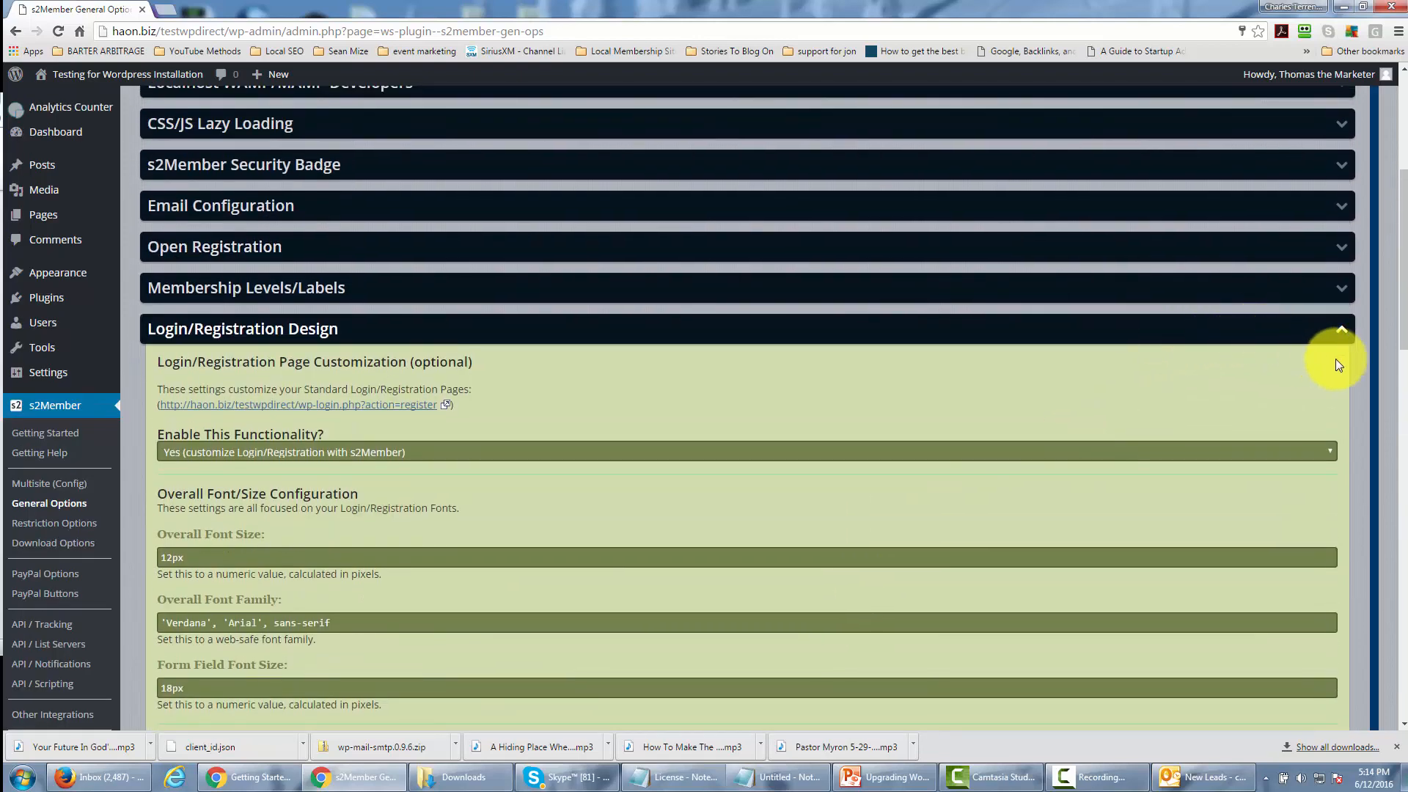
click(1340, 329)
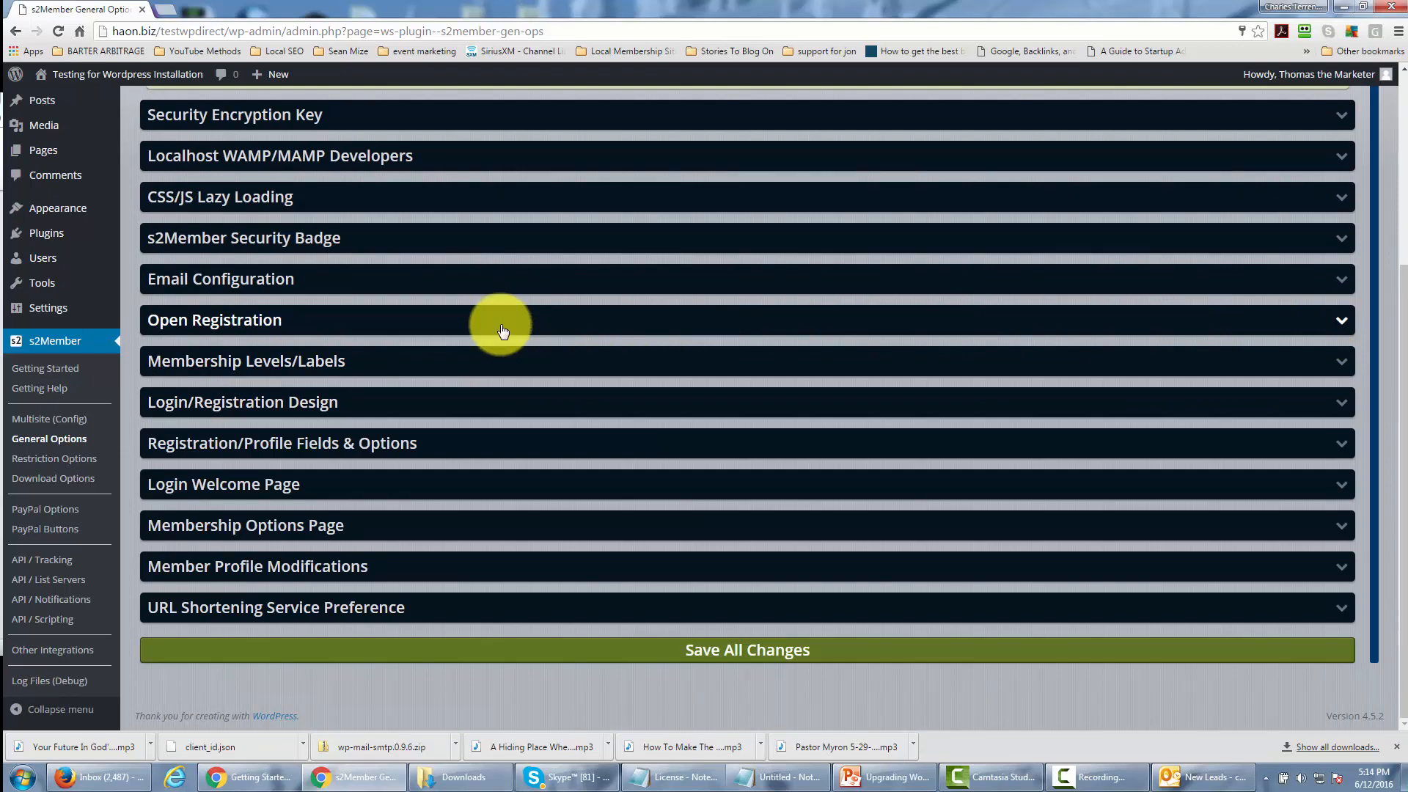
Expand Registration/Profile Fields & Options, review its custom field, name, password and email settings, and collapse it.
click(435, 448)
scroll(548, 377, down, 3)
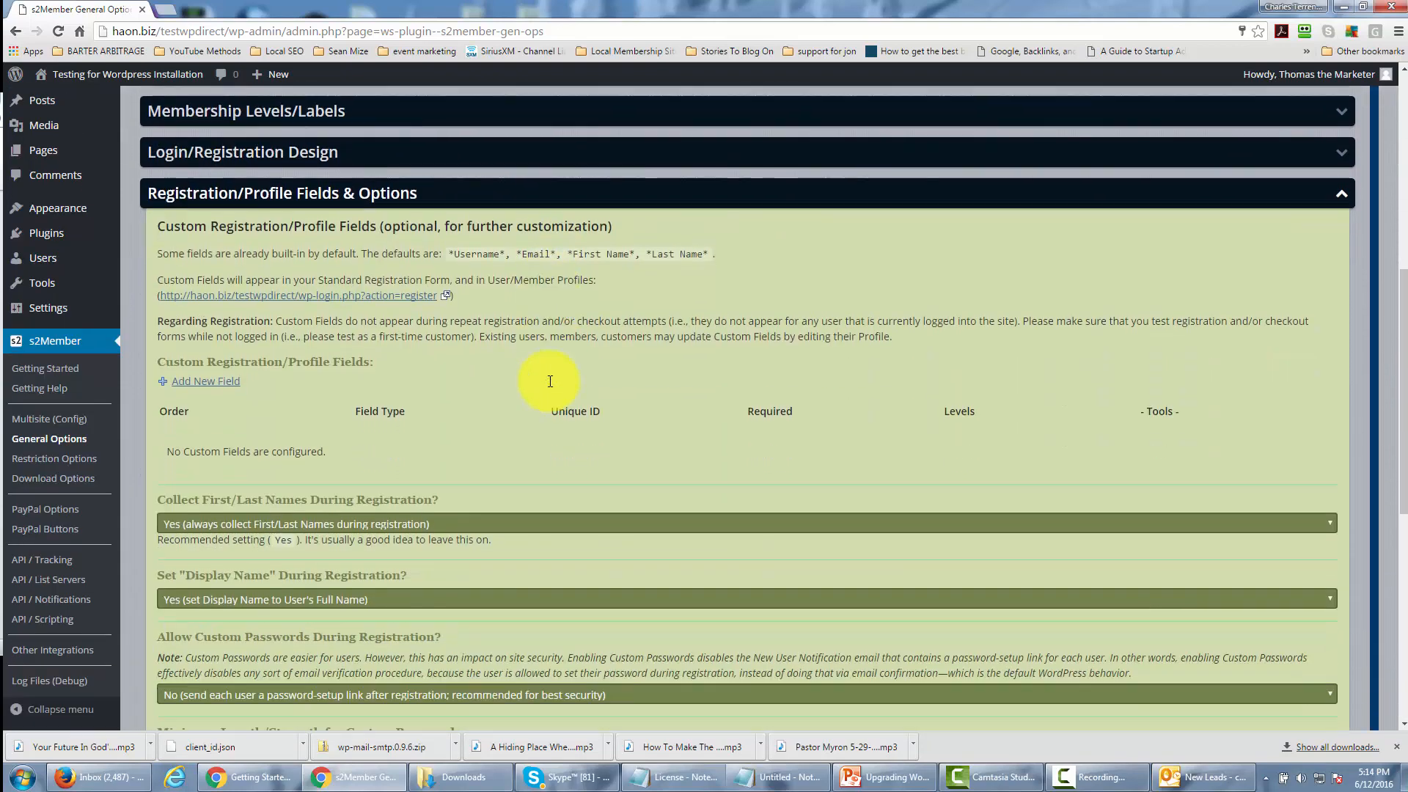
scroll(550, 380, down, 1)
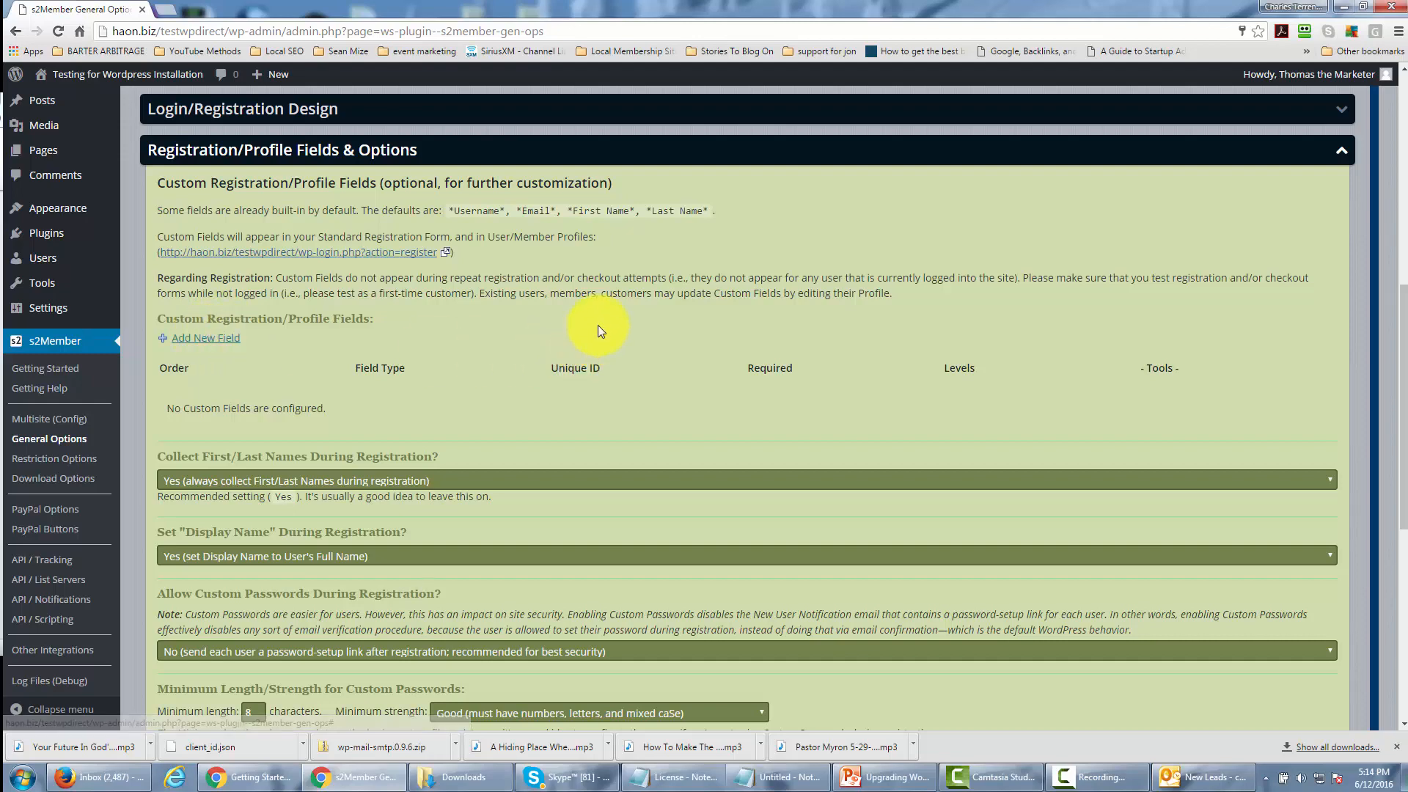
scroll(562, 311, down, 1)
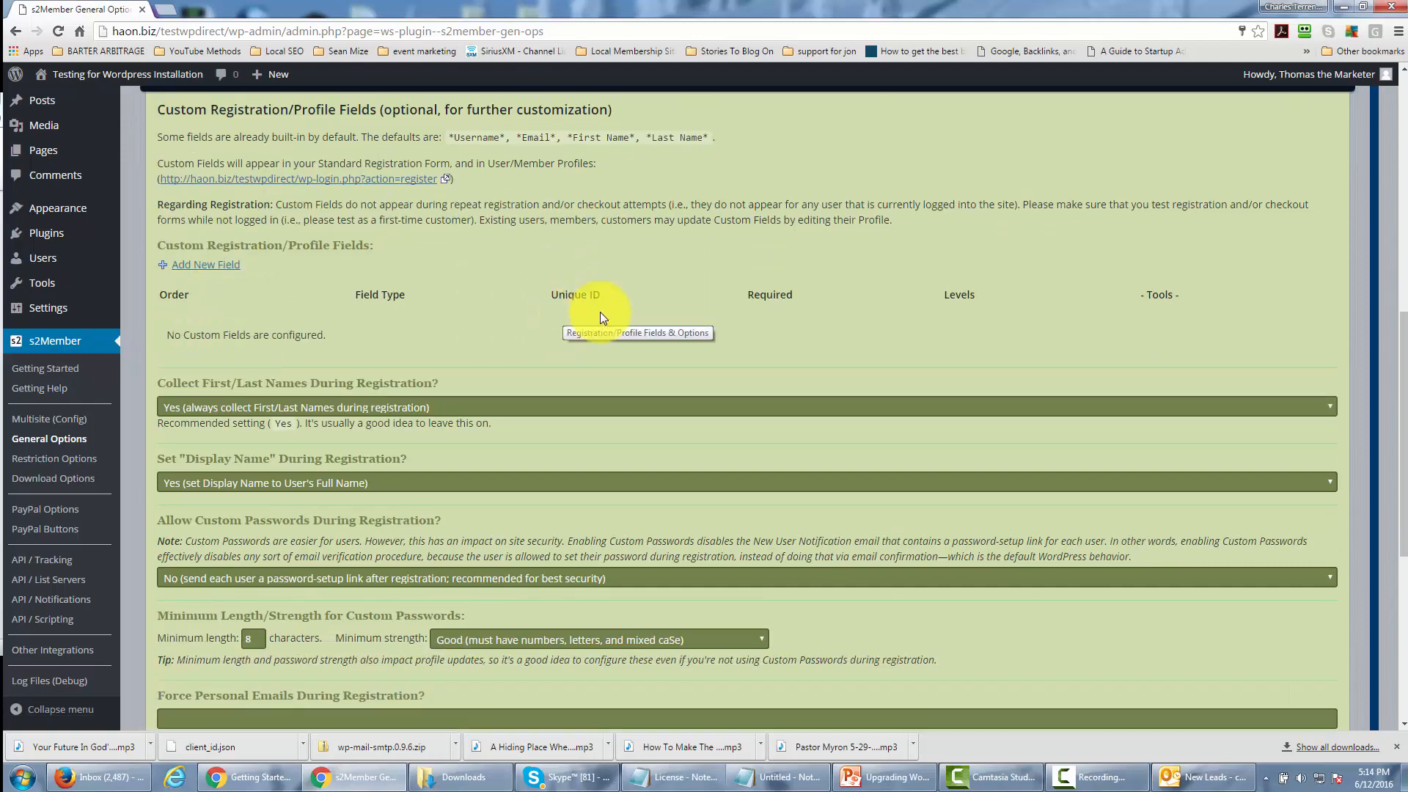
scroll(478, 342, down, 3)
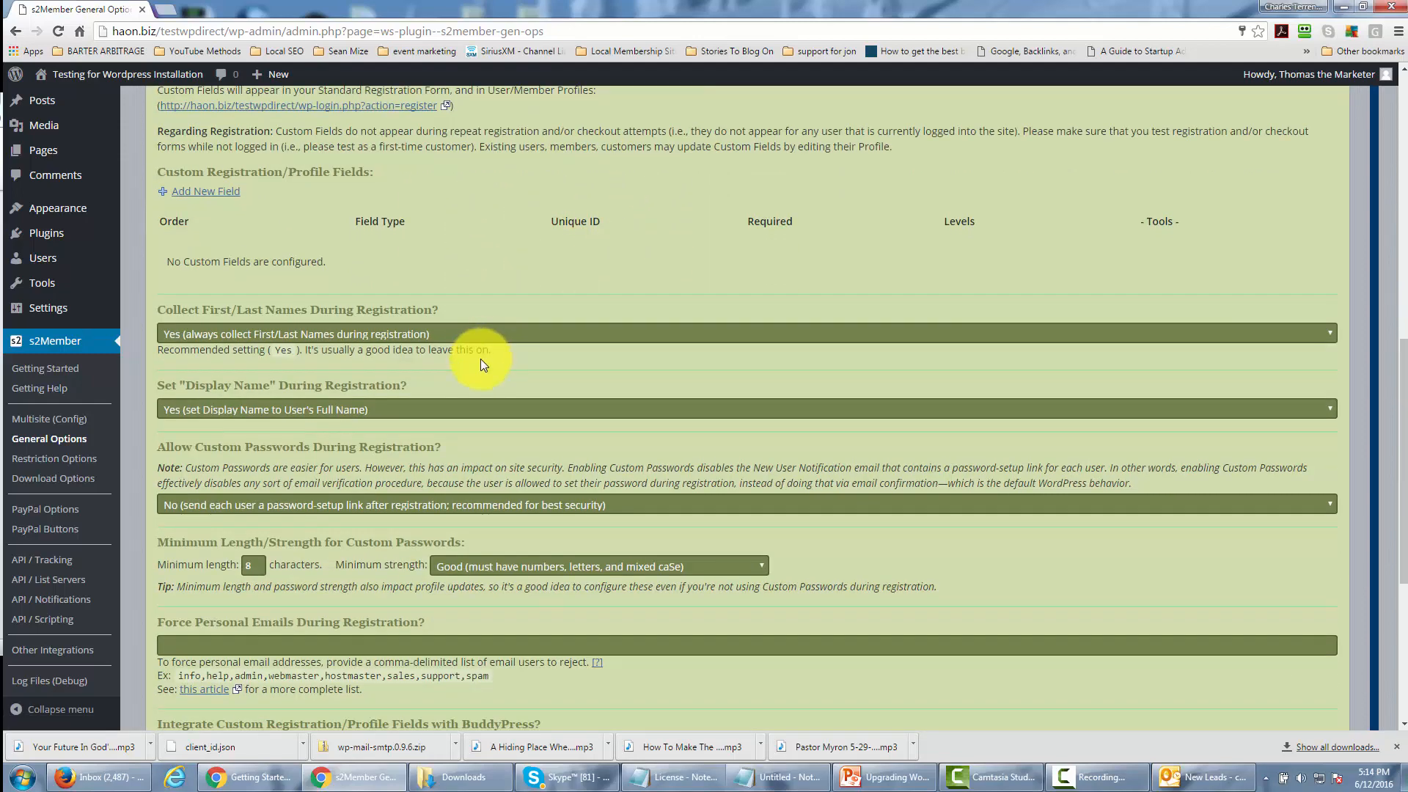
scroll(505, 381, down, 2)
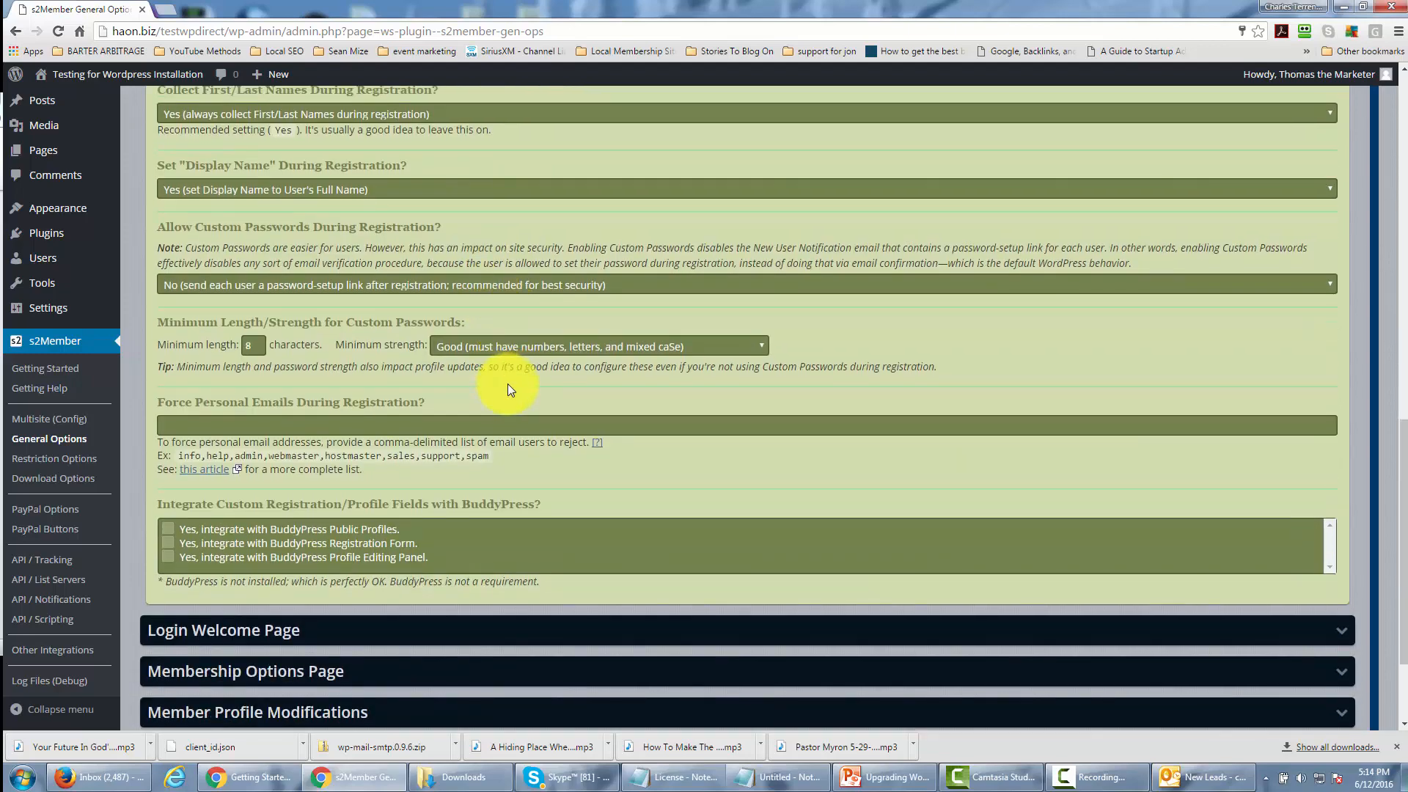
scroll(507, 384, up, 7)
scroll(508, 384, up, 1)
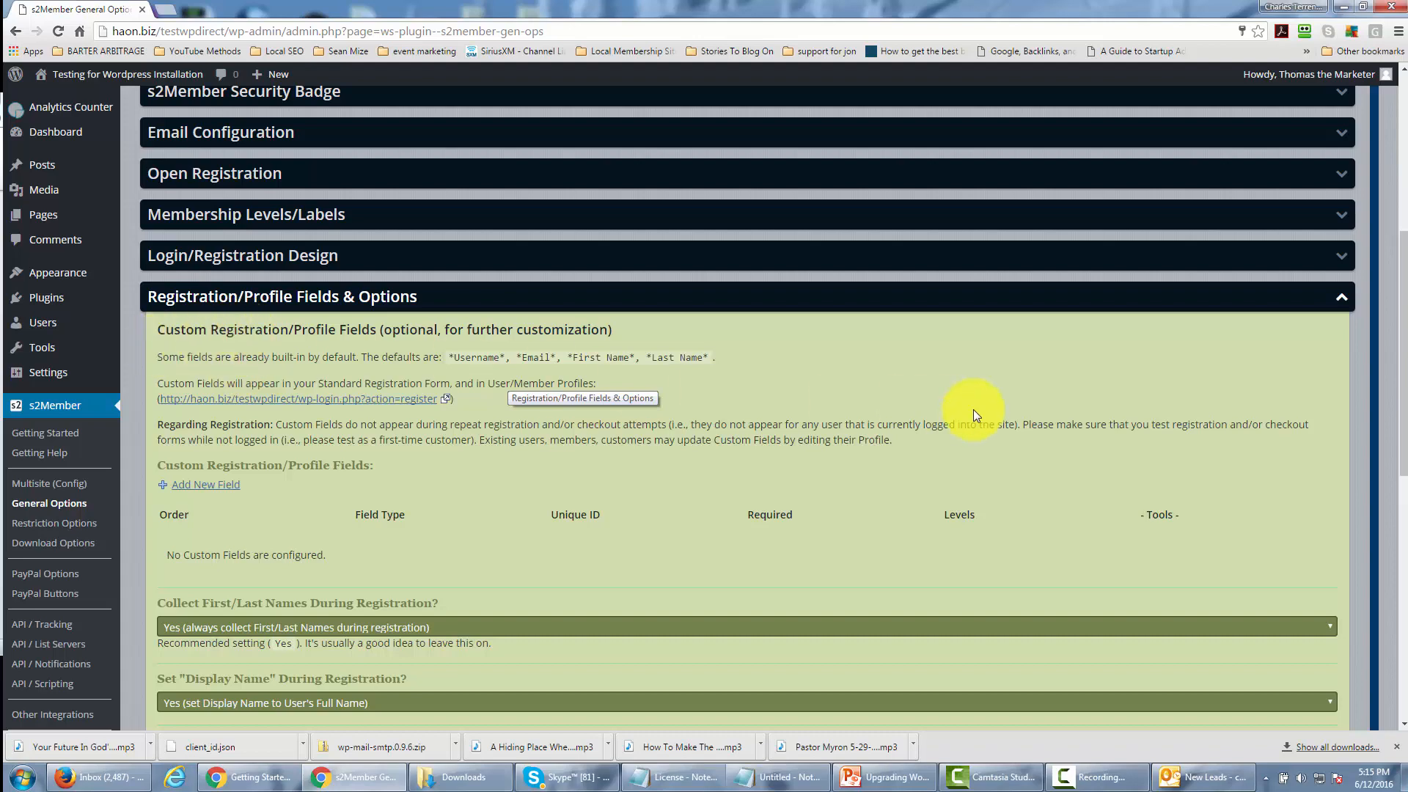
click(1342, 297)
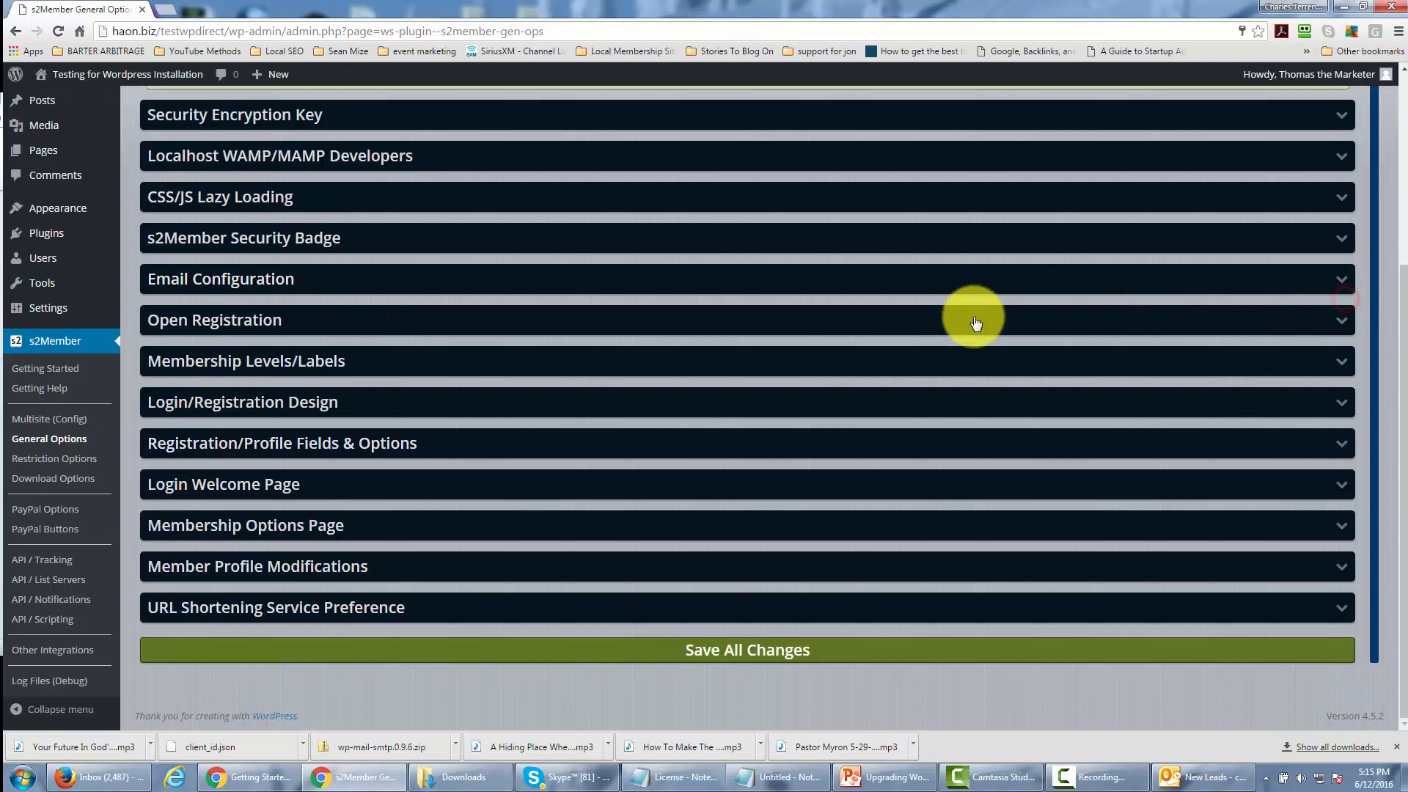
Expand the Login Welcome Page section and review its page choices and redirection options.
click(1341, 493)
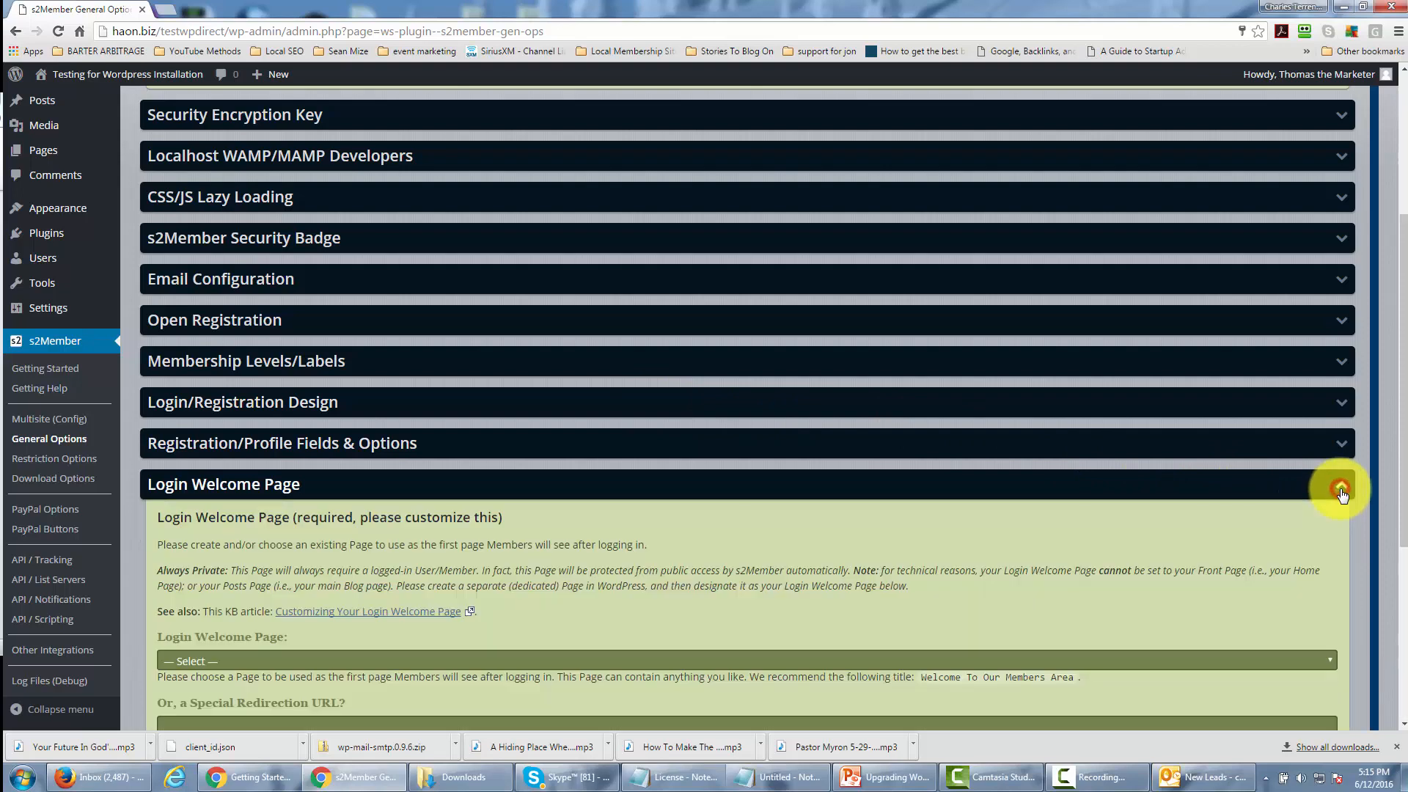
scroll(881, 407, down, 3)
scroll(877, 402, down, 1)
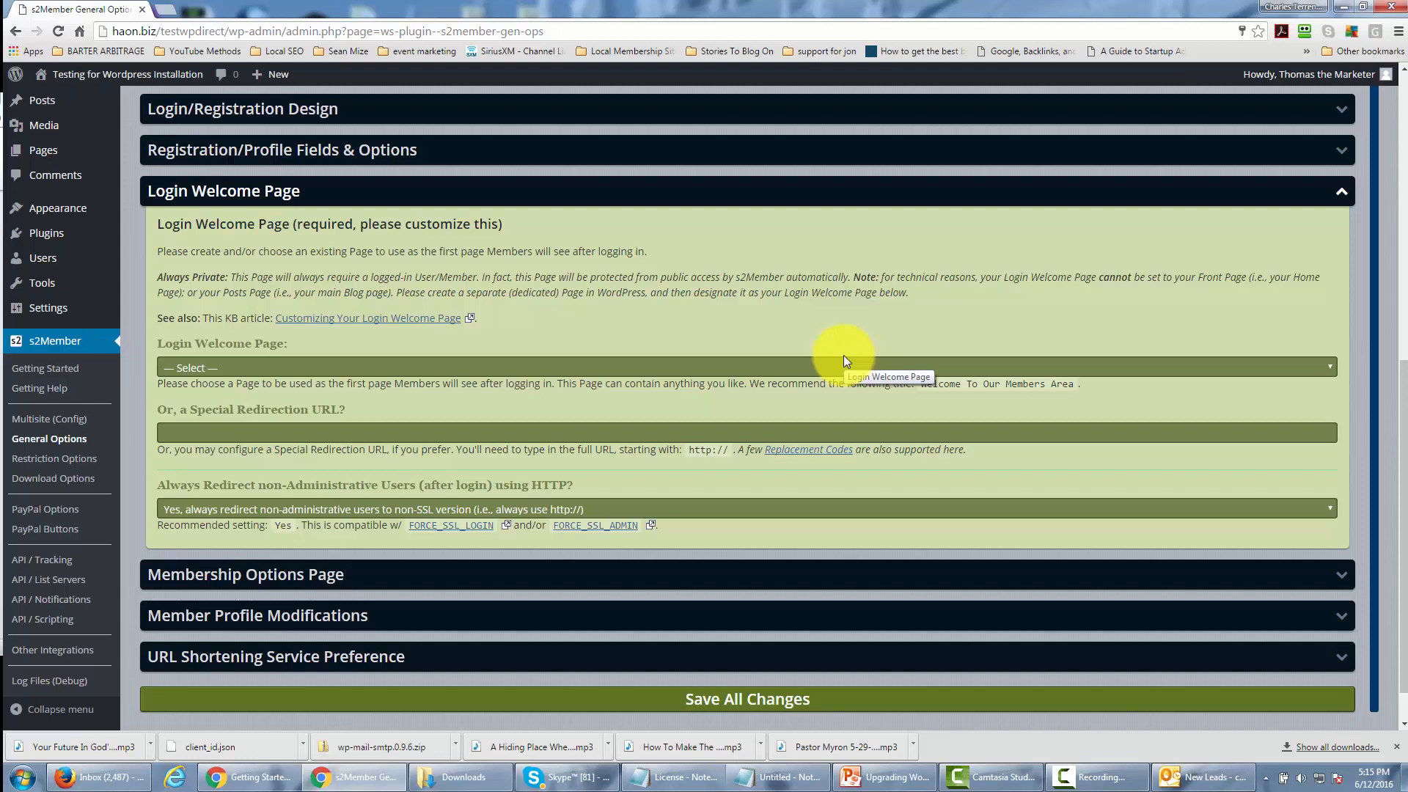
click(962, 364)
click(963, 379)
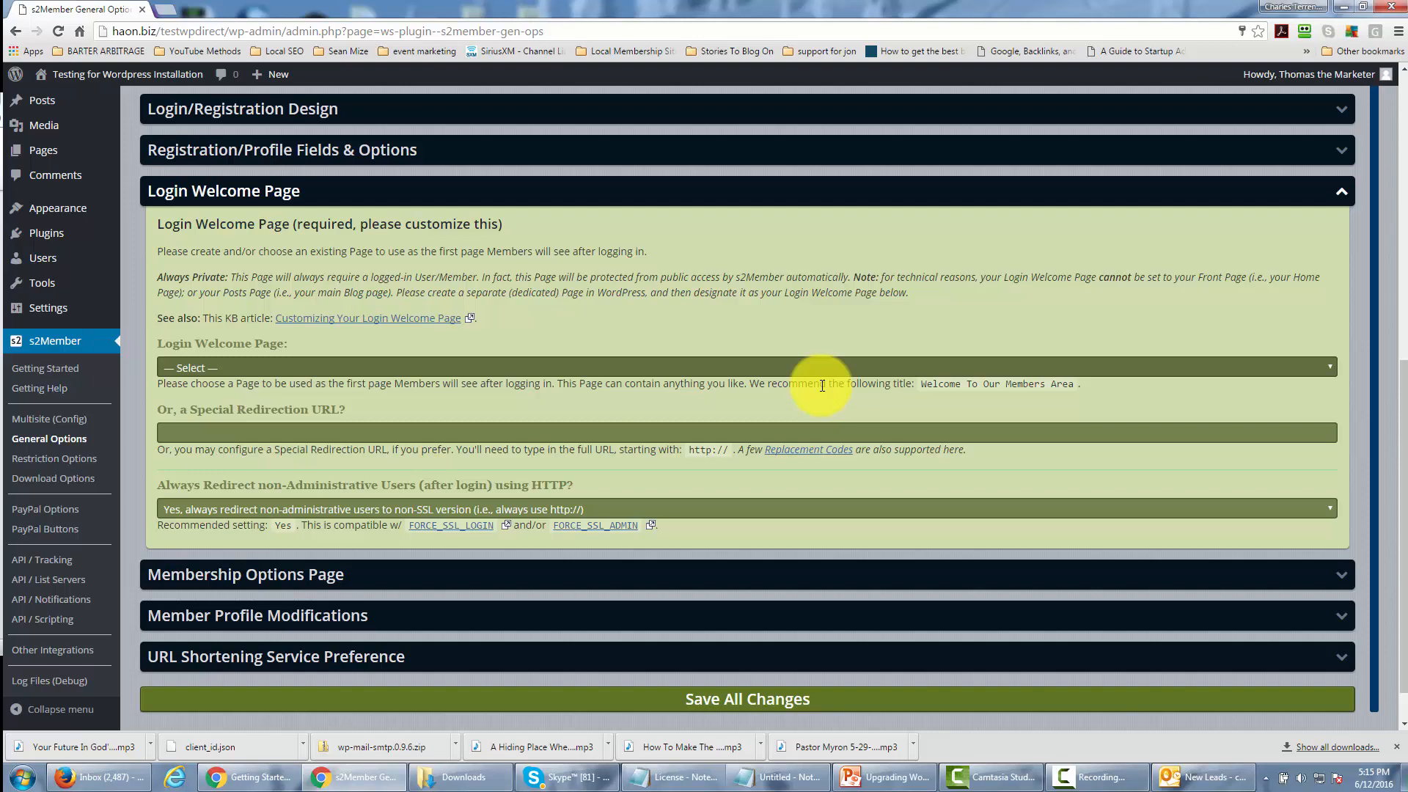
Create a new WordPress page in a separate browser tab, titled "Welcome To Our Membership Area", and publish it.
scroll(822, 385, up, 1)
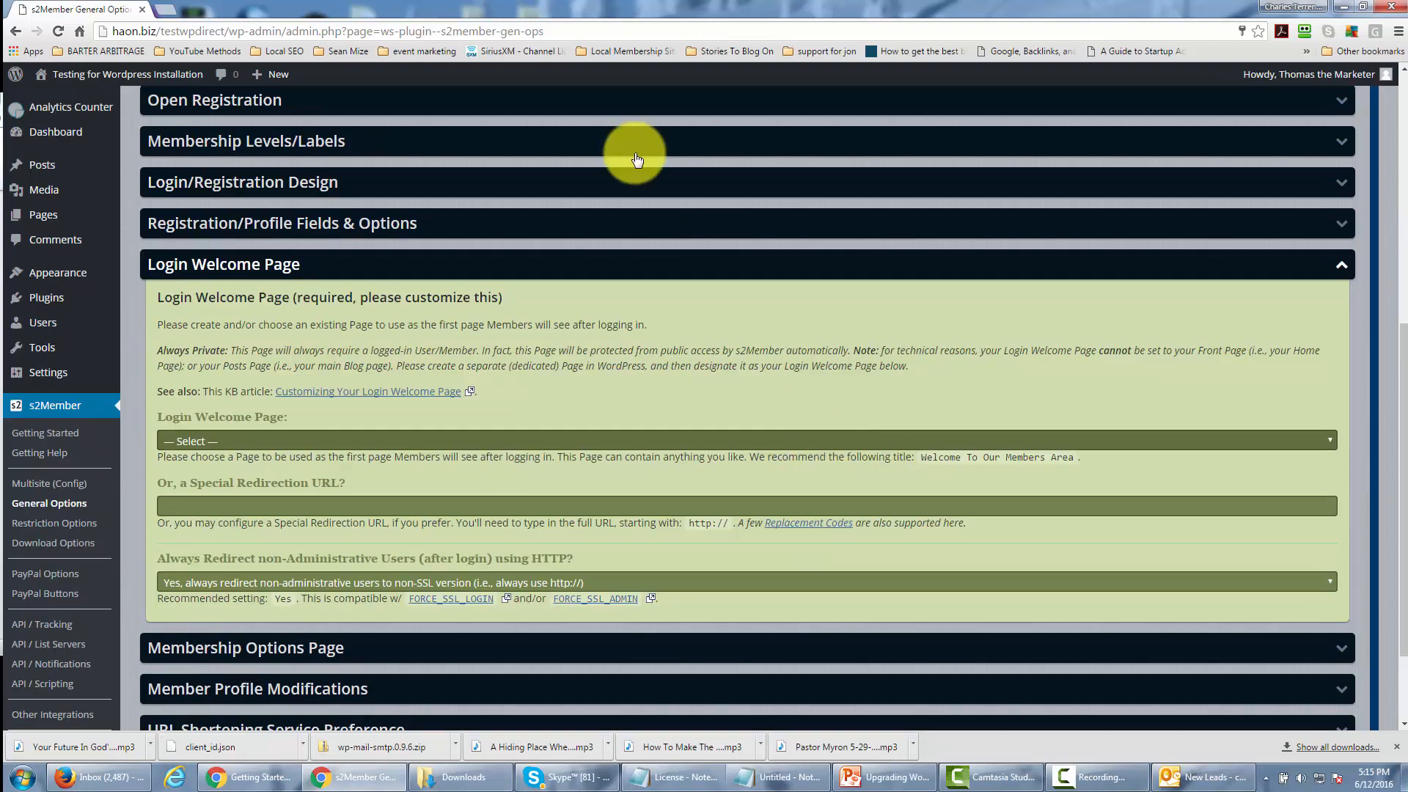
right_click(55, 217)
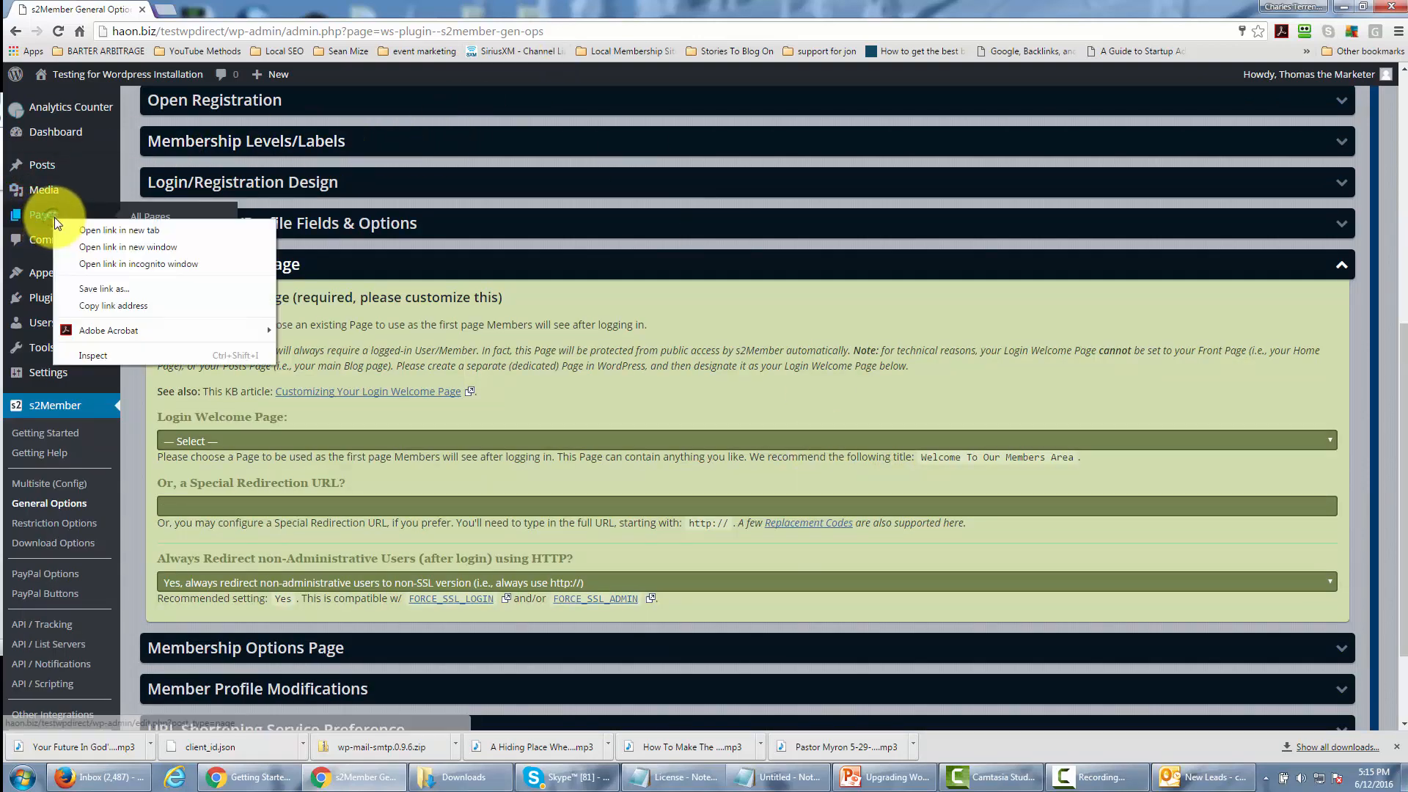
click(127, 232)
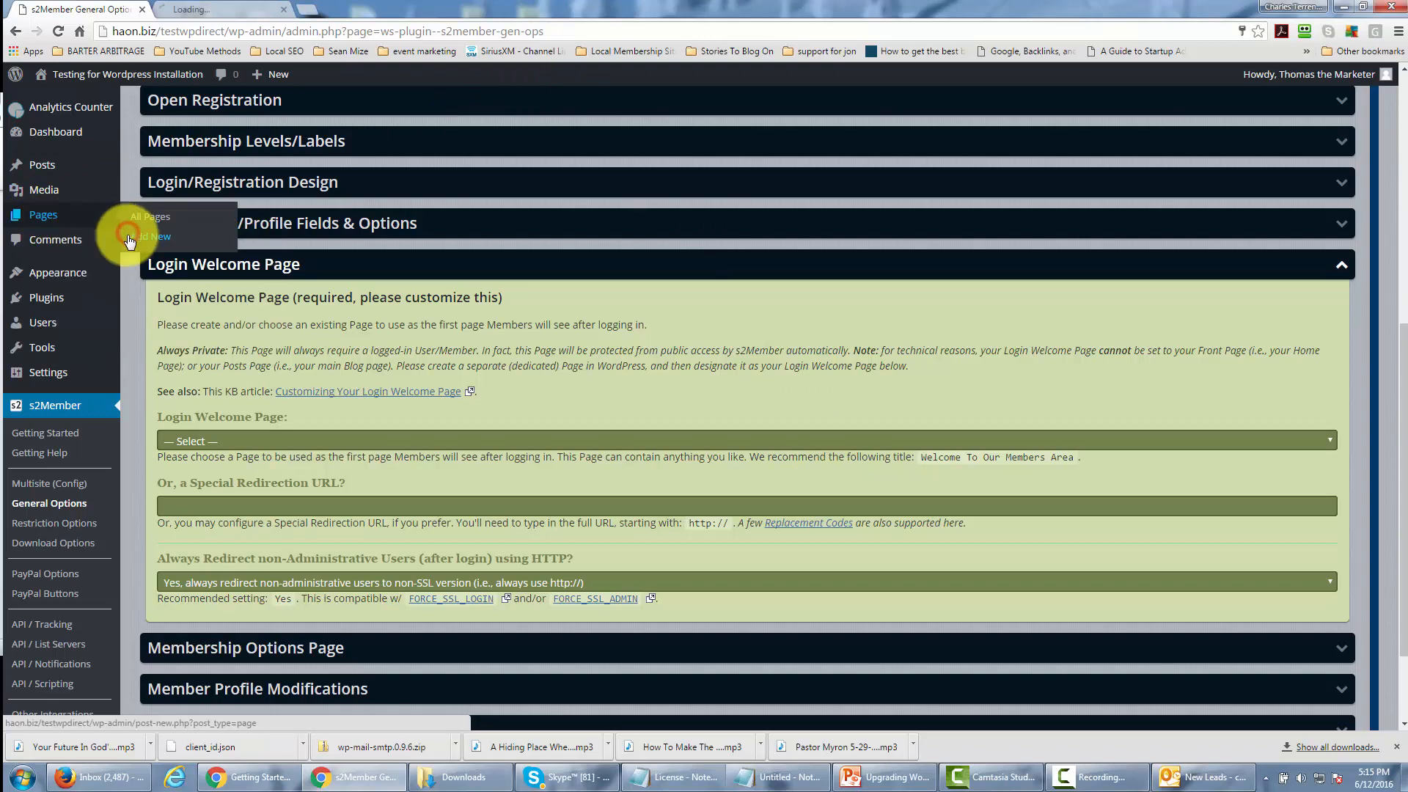
click(234, 13)
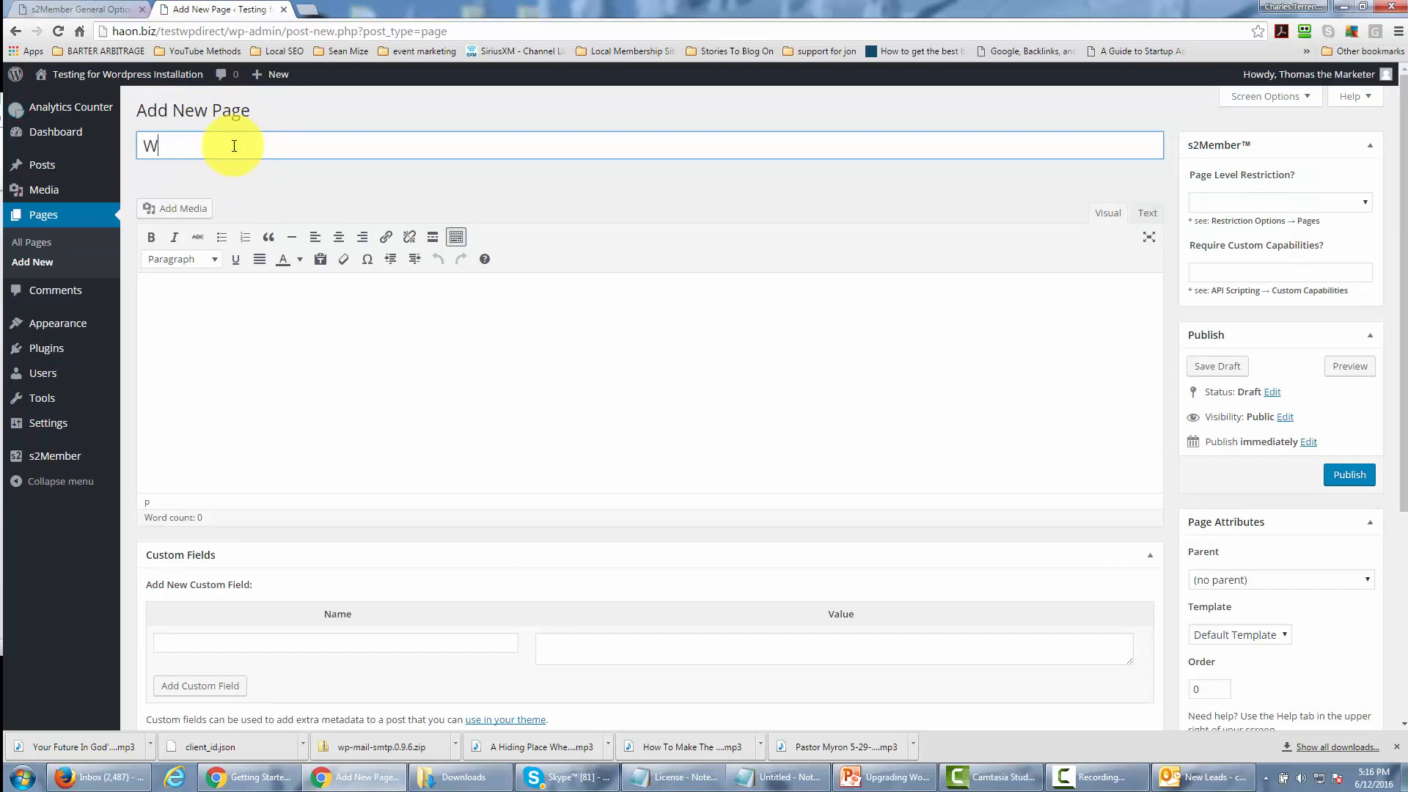
text(elcome To Our Membership Area)
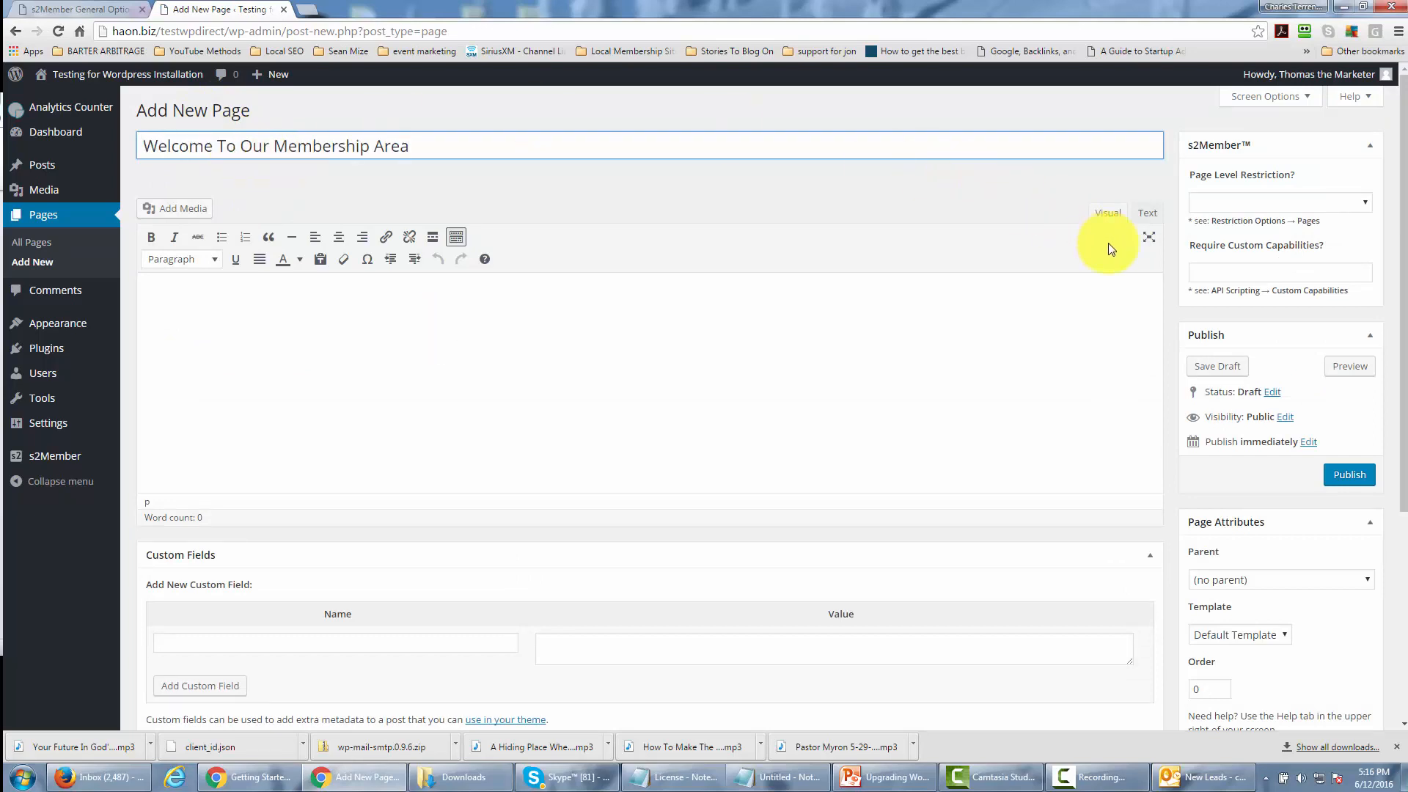
click(1350, 484)
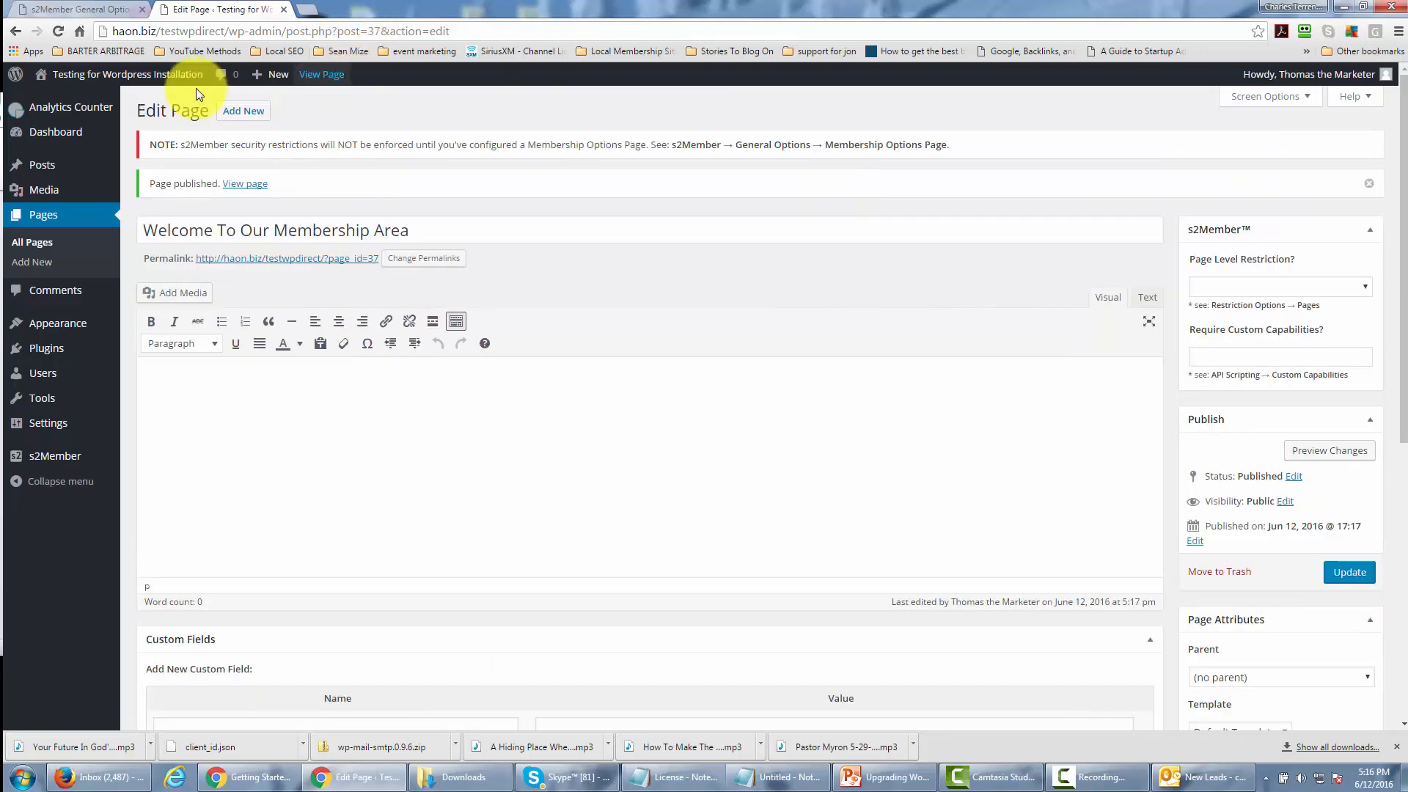
Reload the s2Member General Options, set the Login Welcome Page to "Welcome To Our Membership Area", and collapse that section.
click(107, 11)
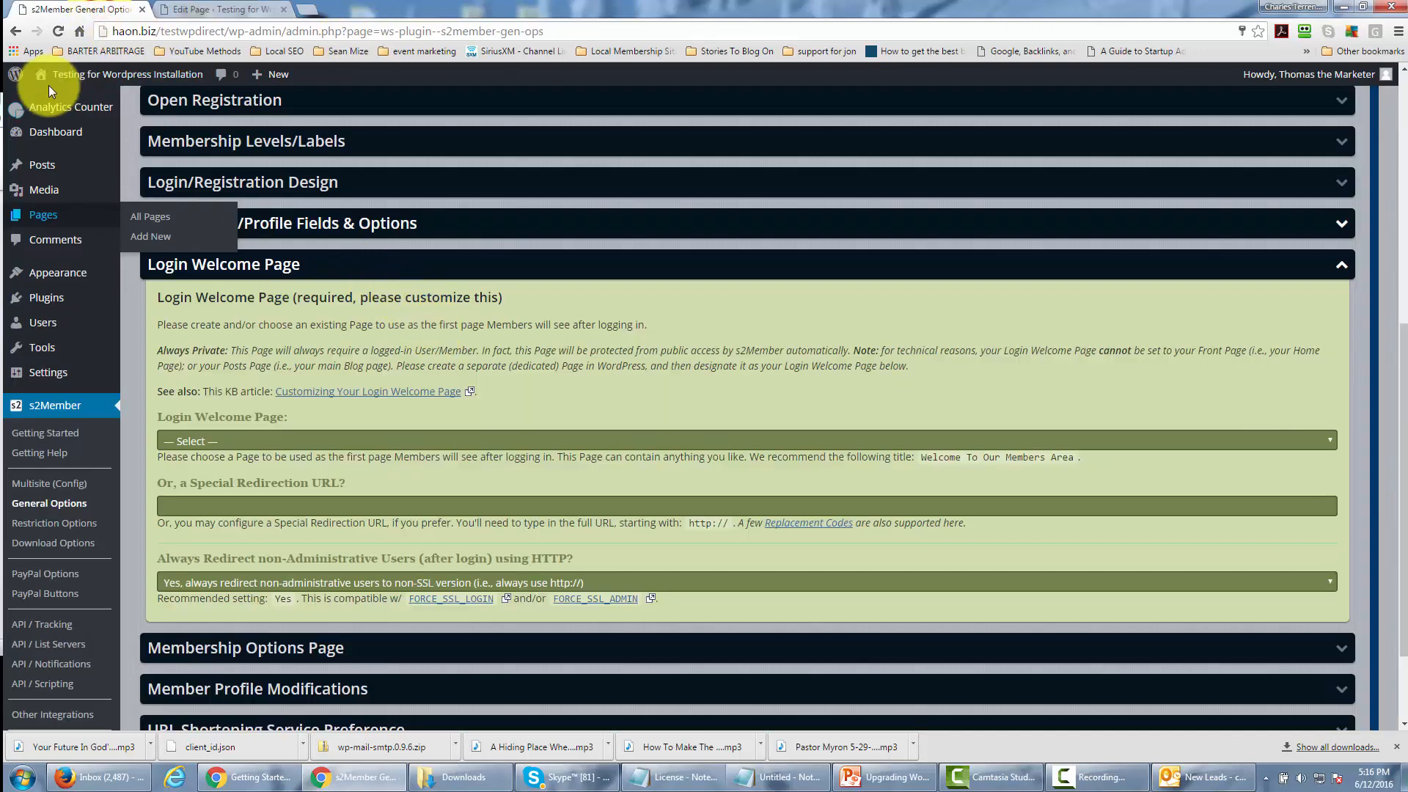
click(60, 32)
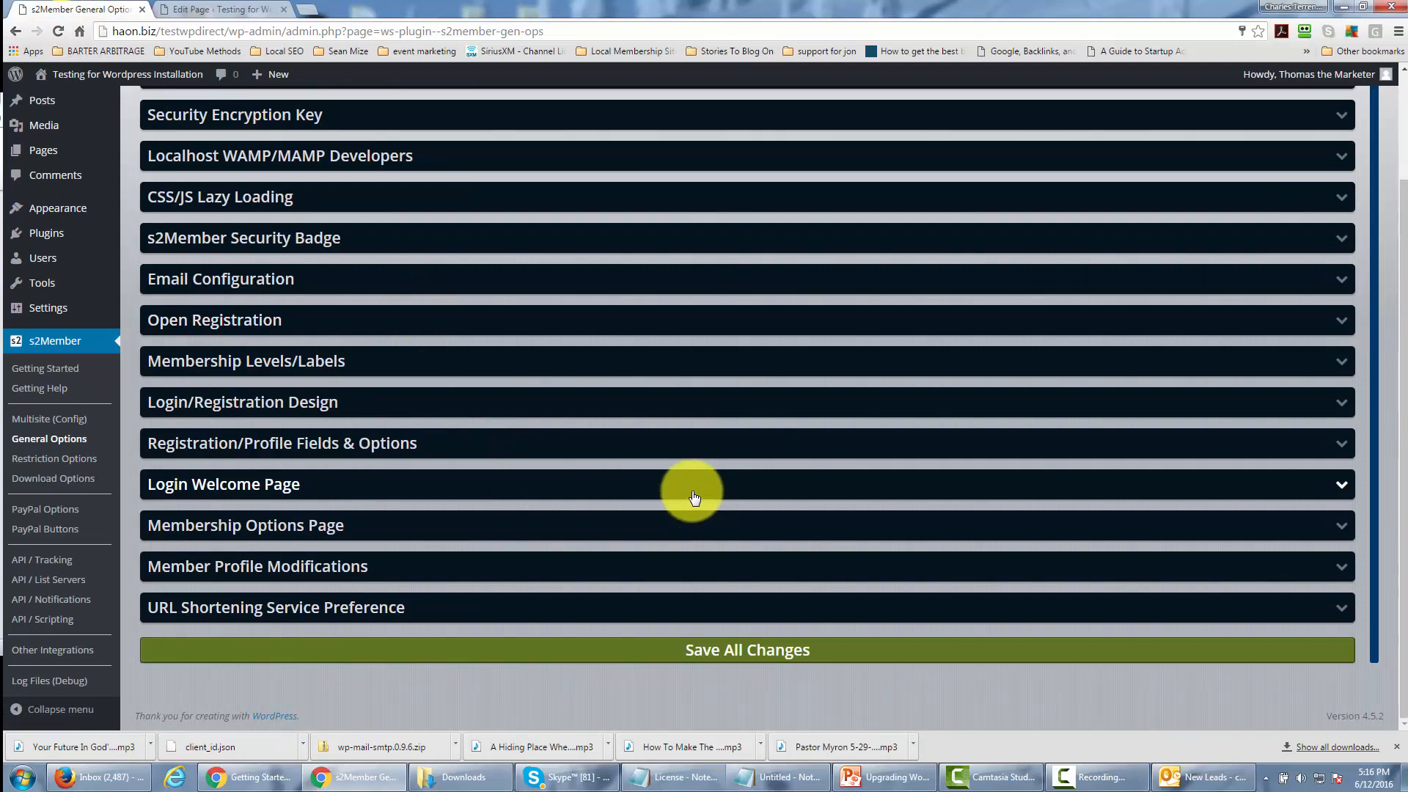
click(693, 493)
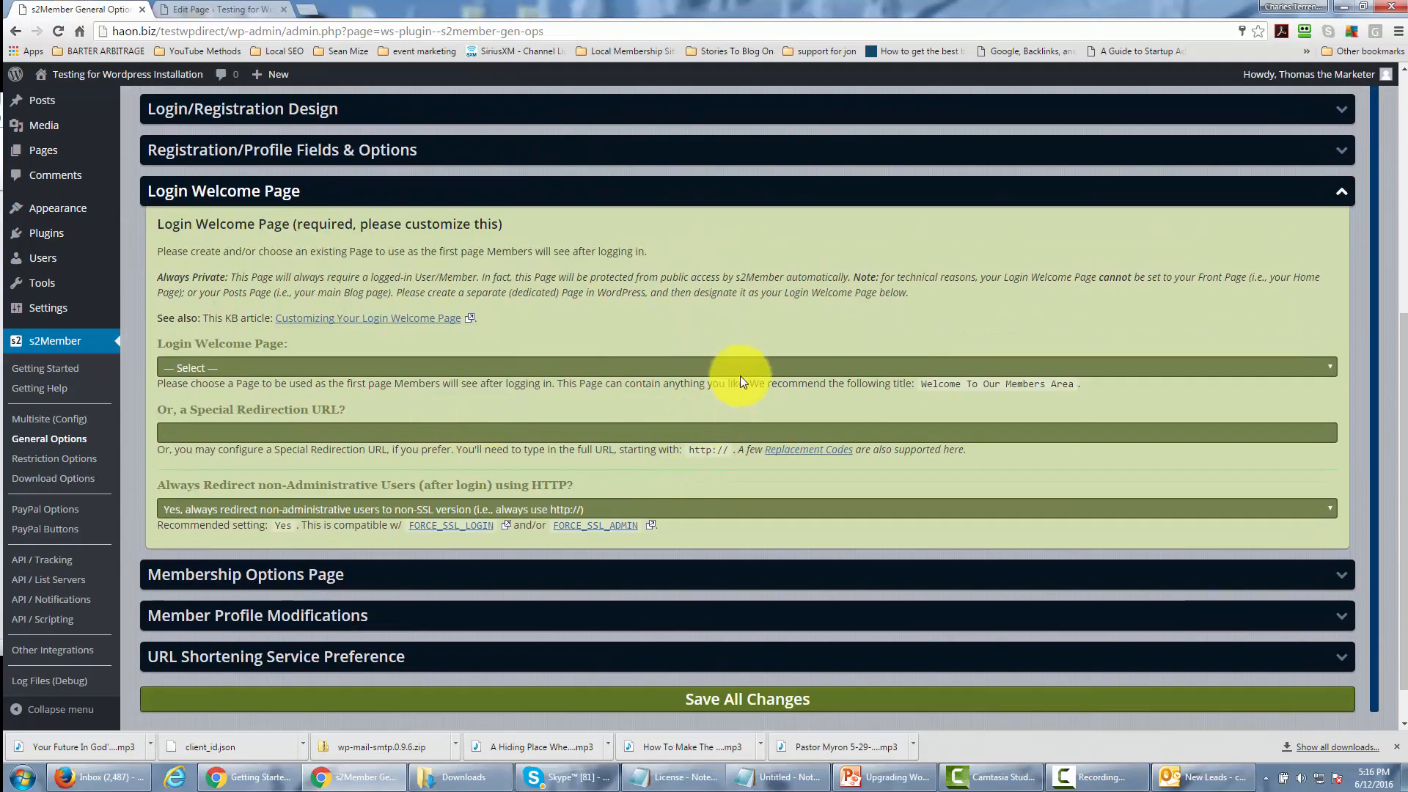
click(741, 372)
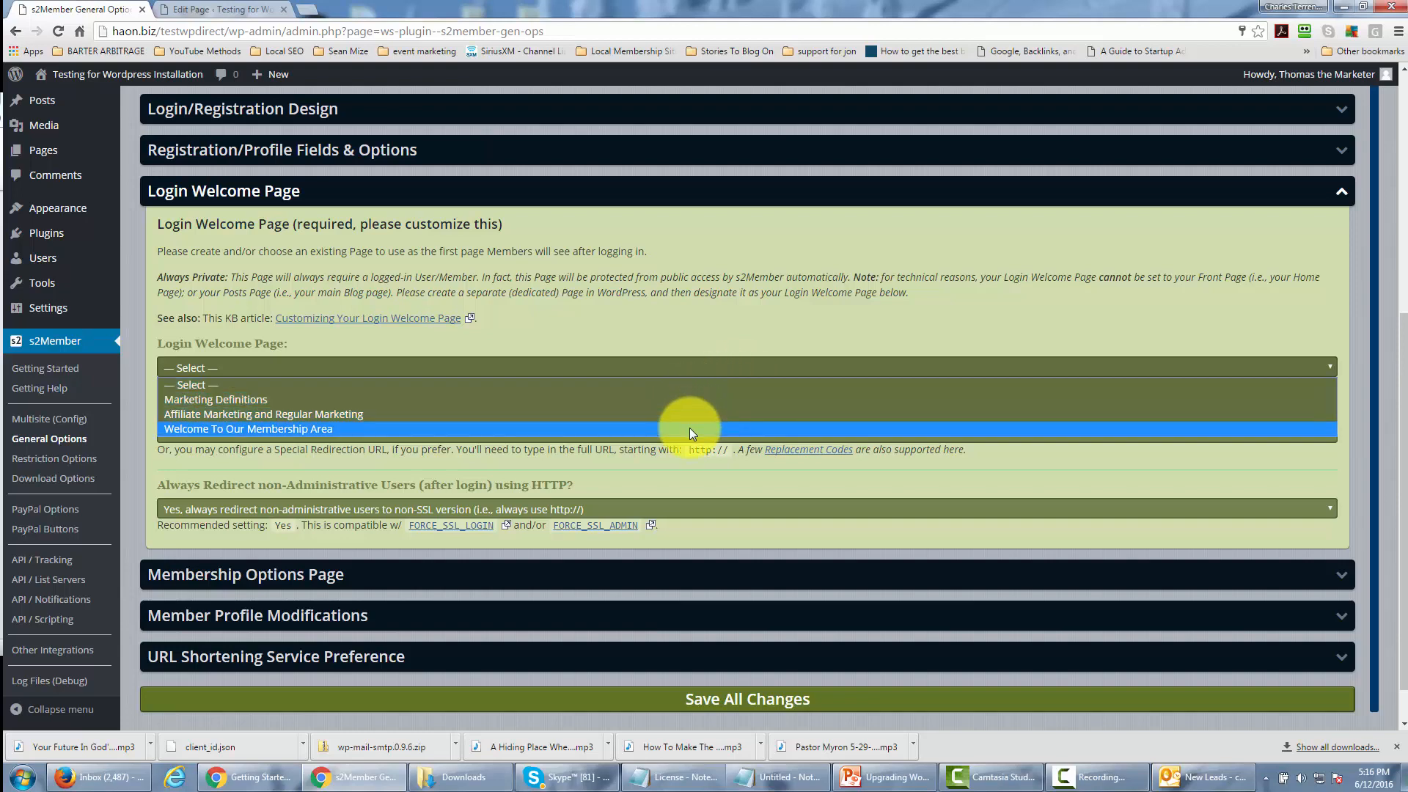
click(690, 428)
scroll(371, 394, down, 1)
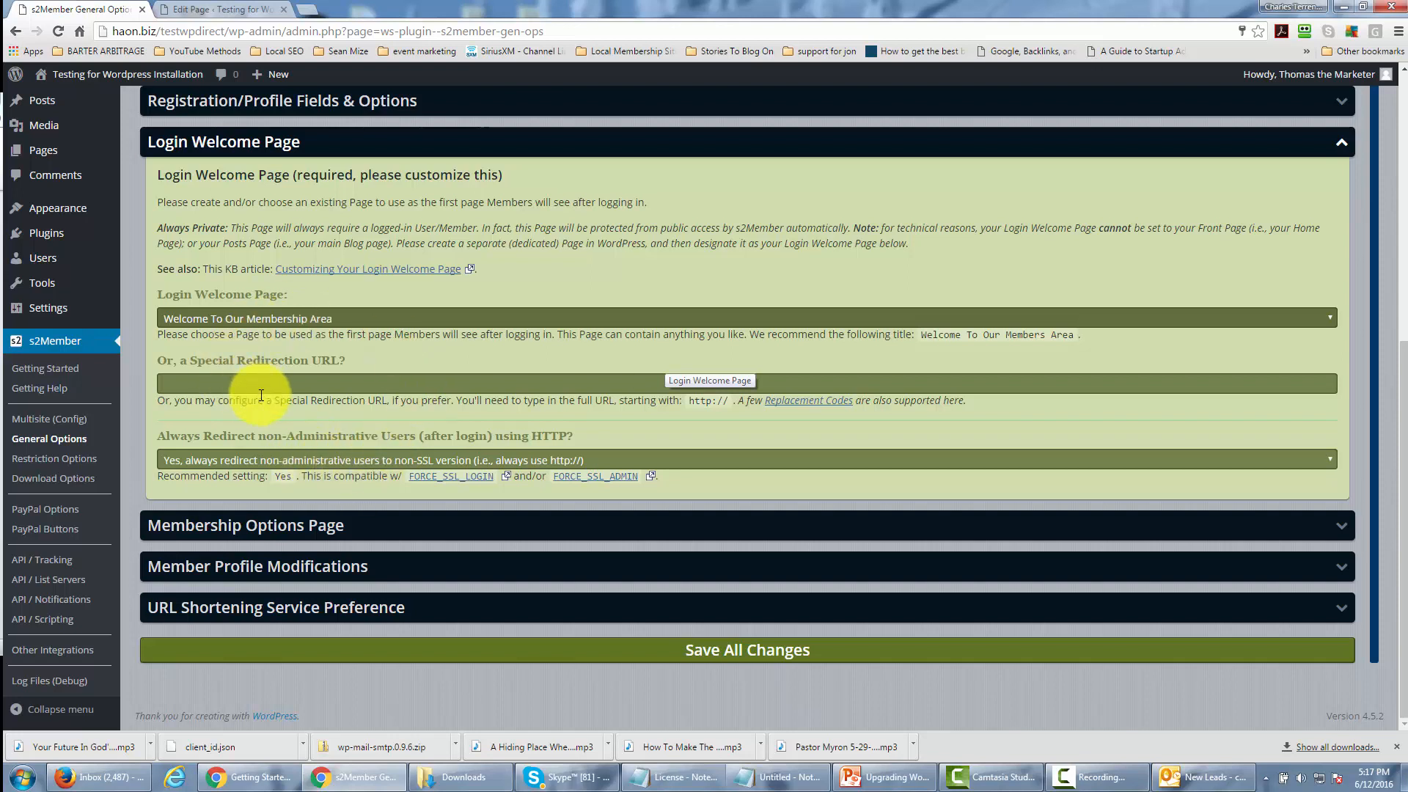
click(1338, 152)
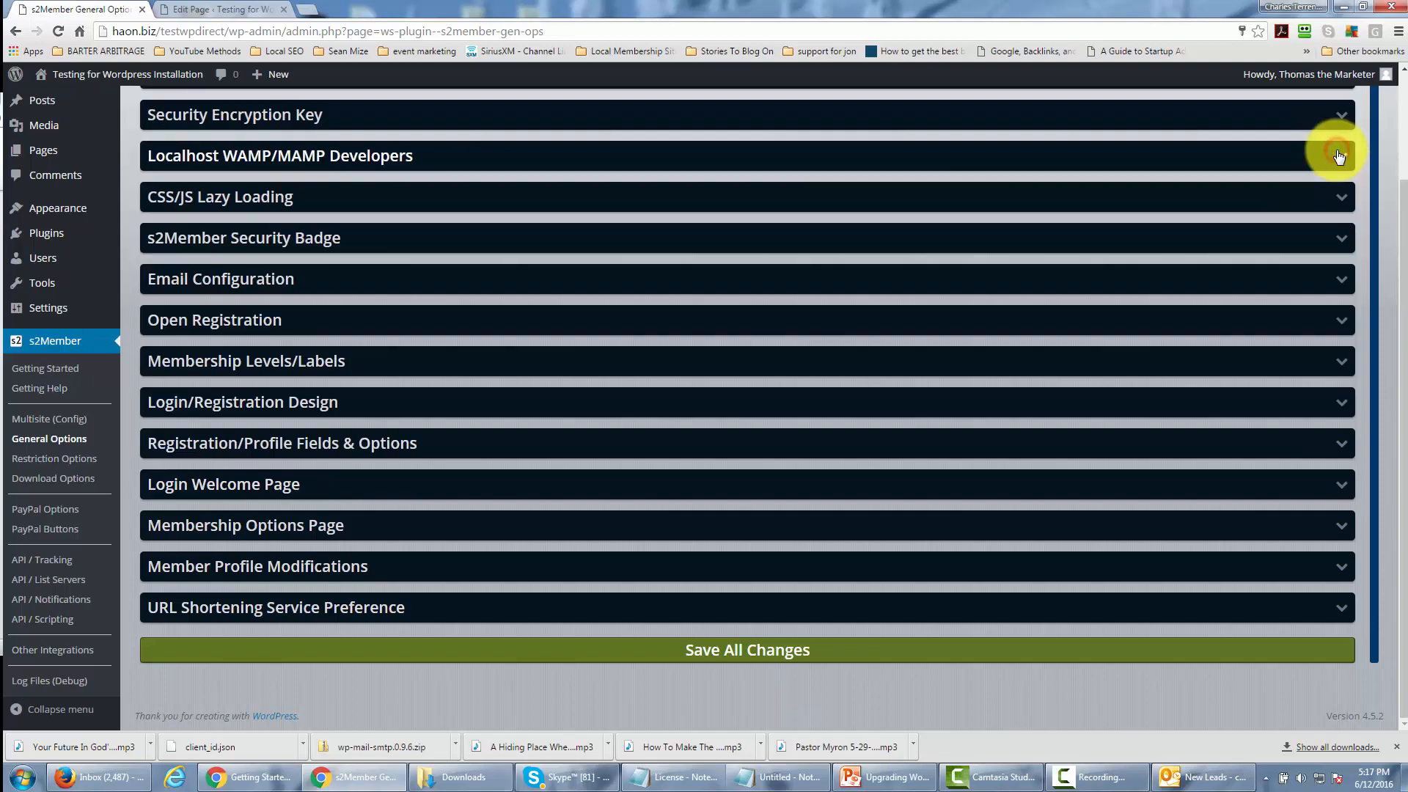
Expand the Membership Options Page section to review it, and publish a new WordPress page titled "Membership Options" in the other browser tab.
click(1339, 525)
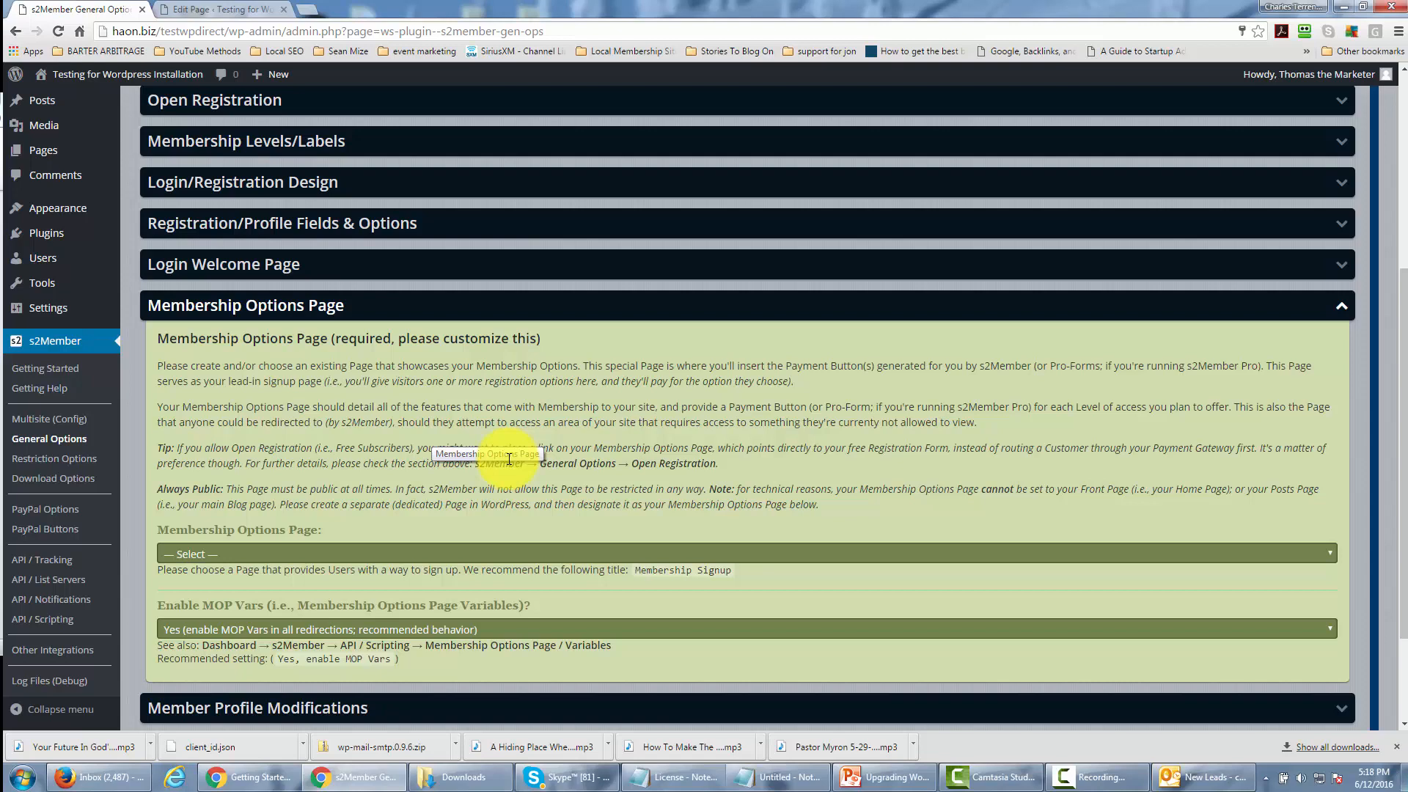
key(ctrl+Tab)
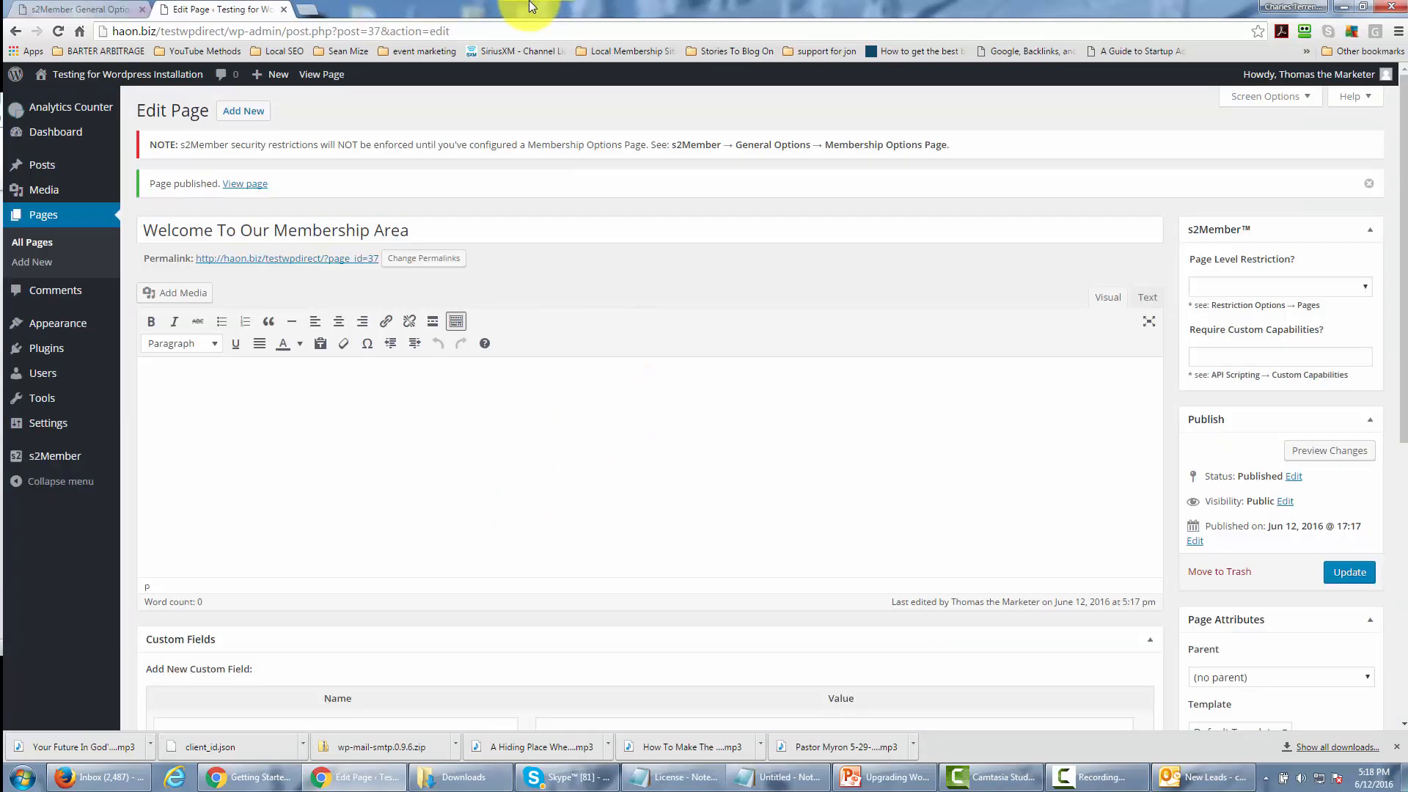
click(253, 117)
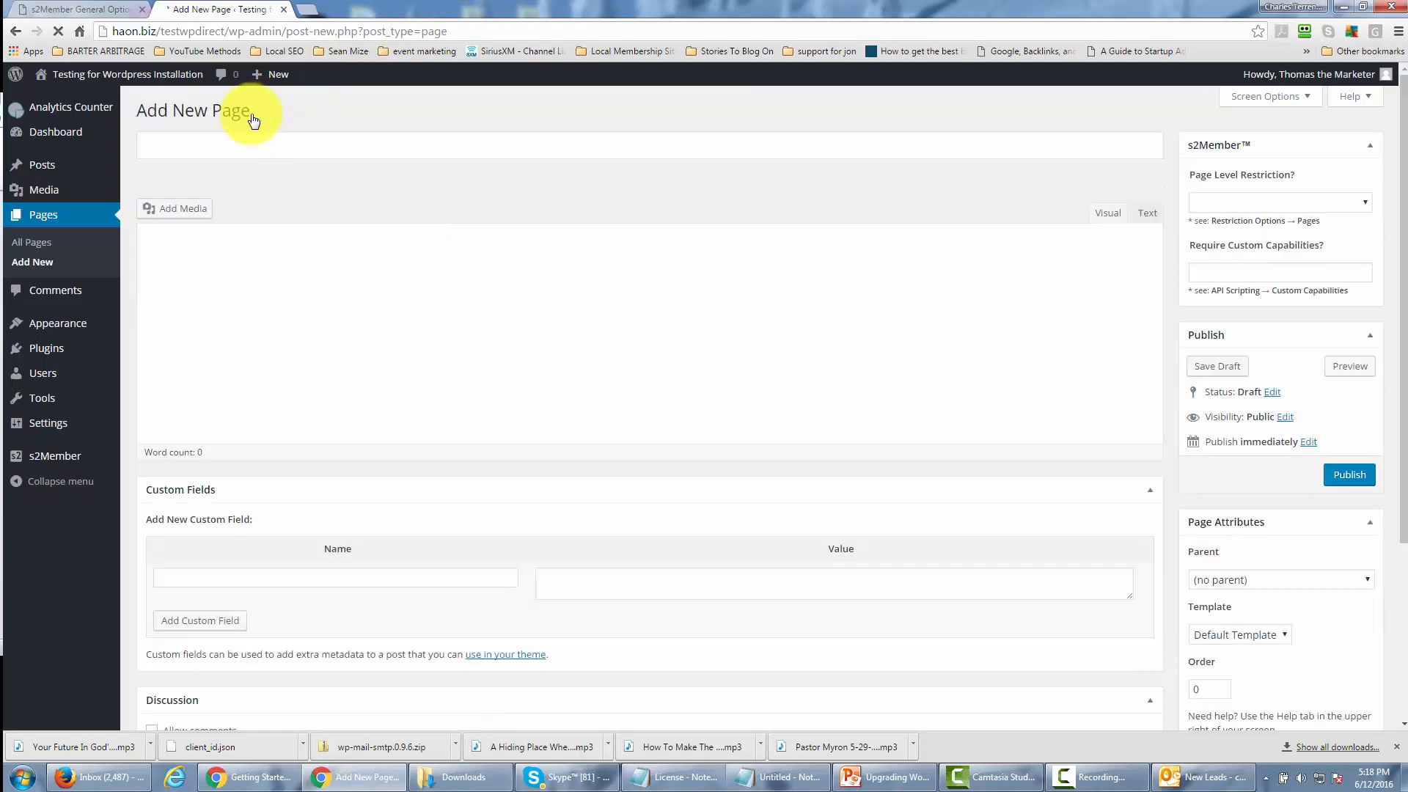
click(270, 149)
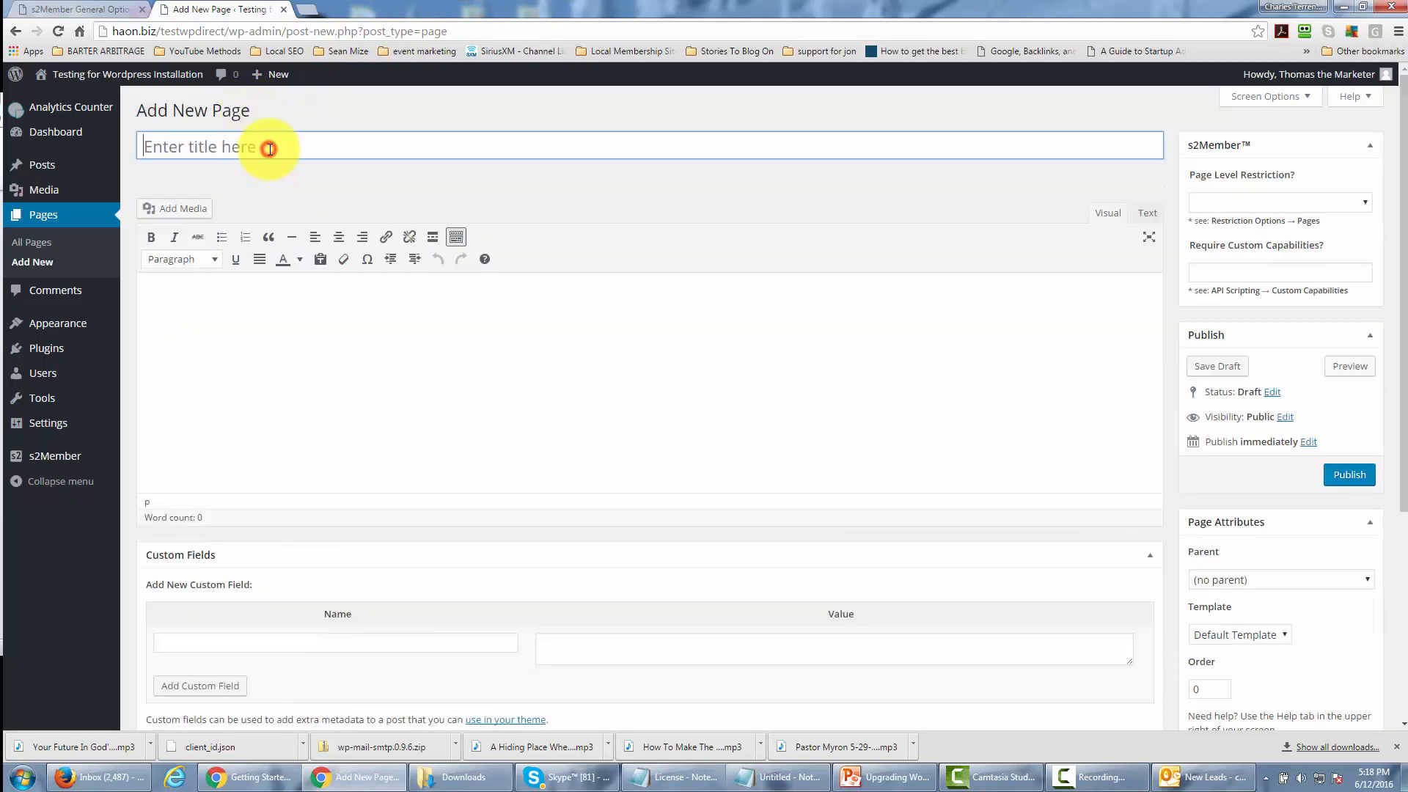
text(Membership Options)
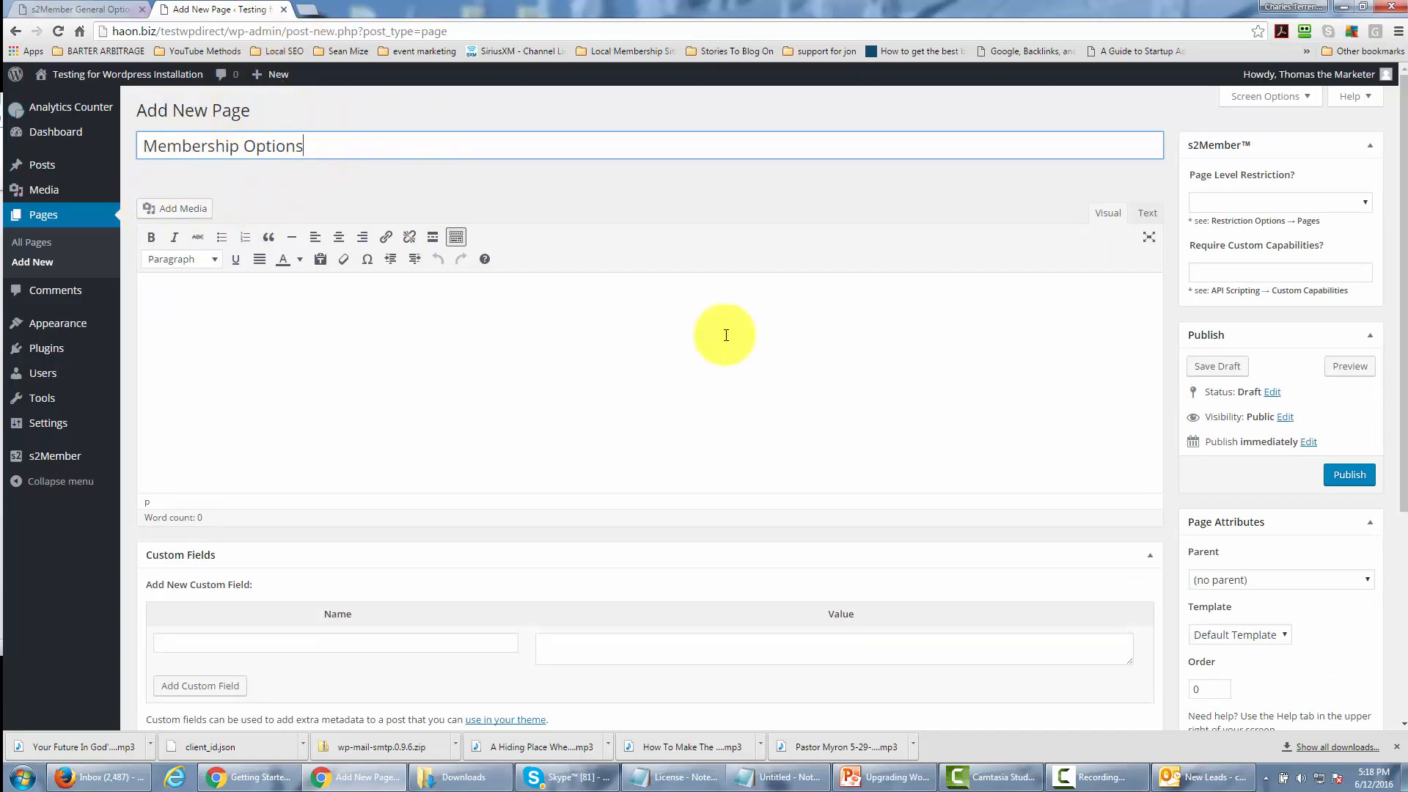
click(1349, 477)
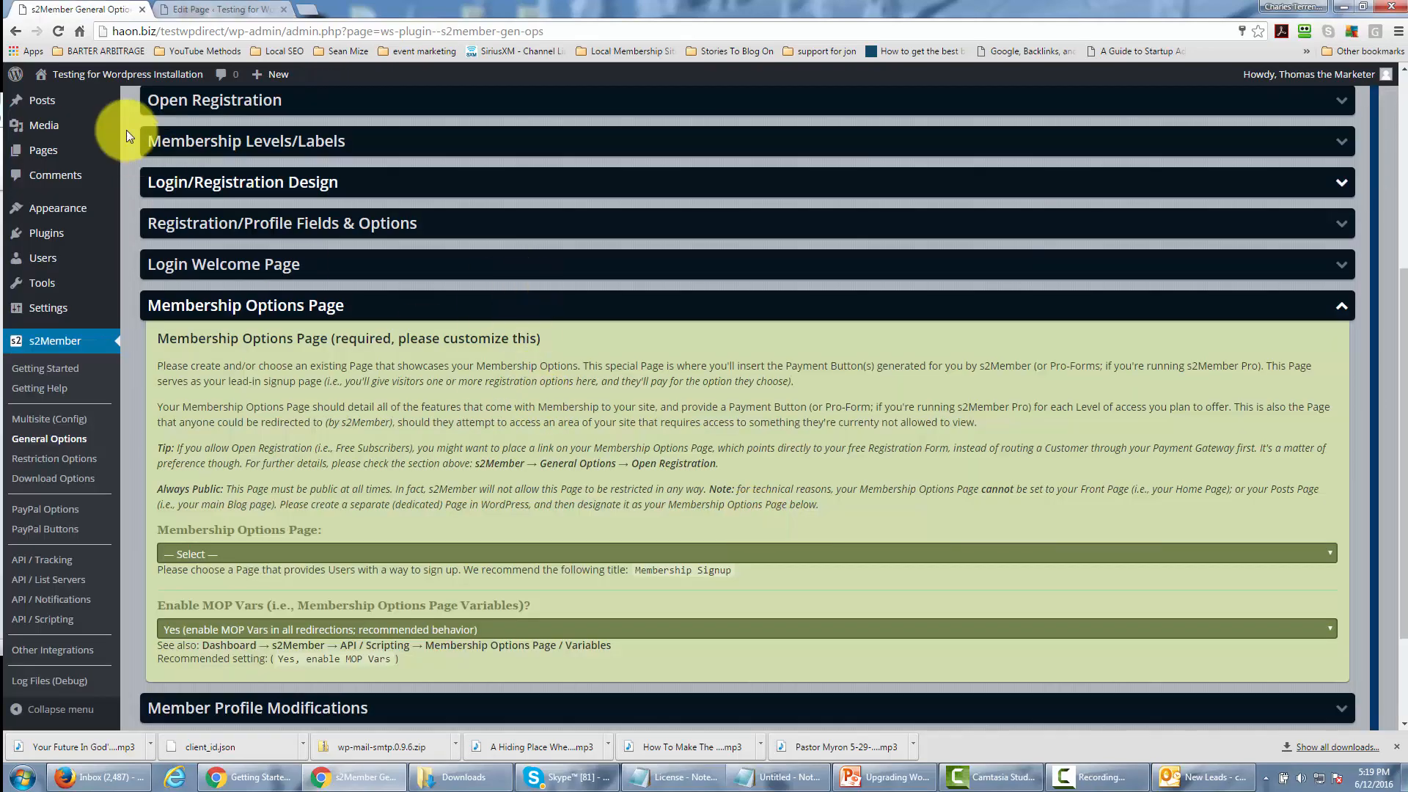
Reload the s2Member General Options, set the Membership Options Page to "Membership Options", and collapse that section.
click(60, 32)
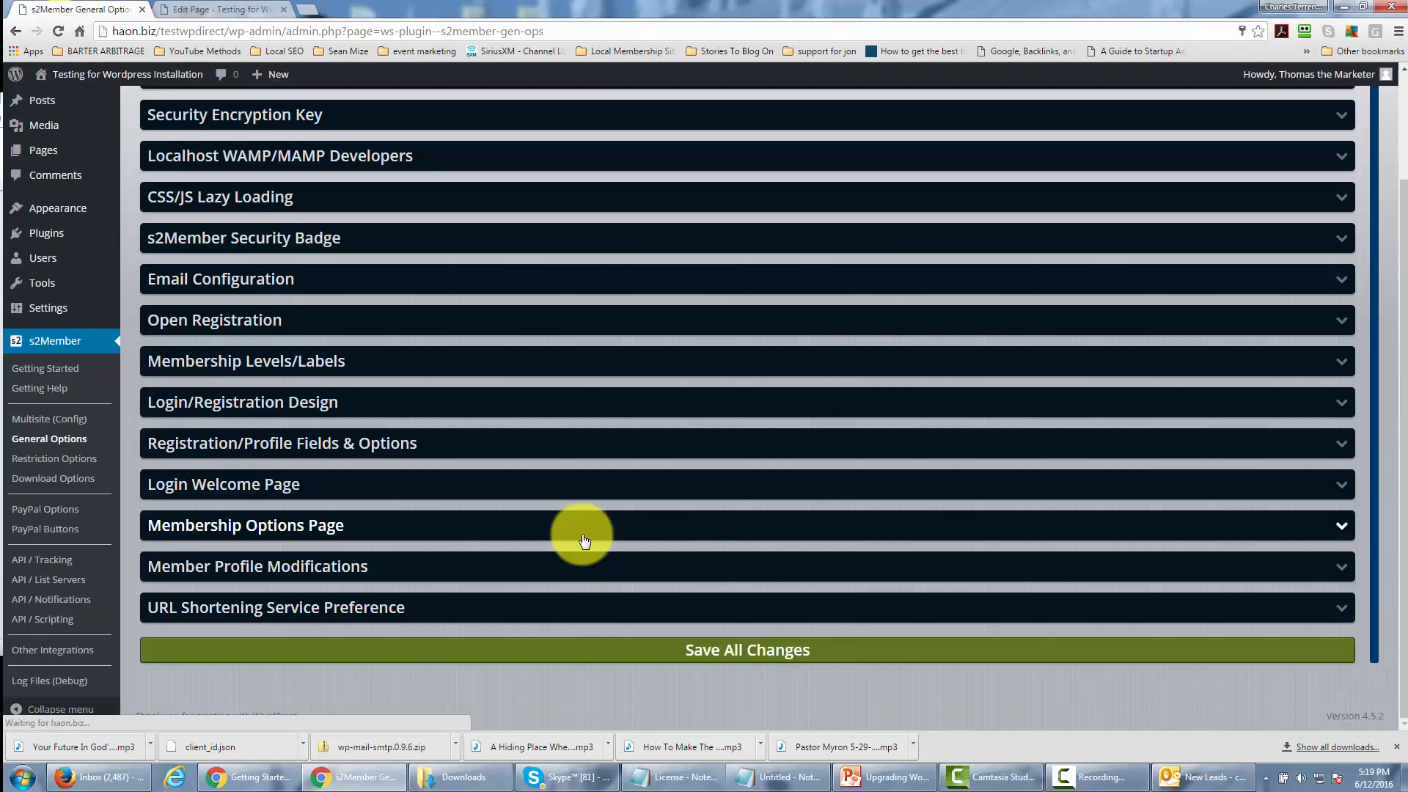
click(892, 534)
scroll(776, 461, down, 5)
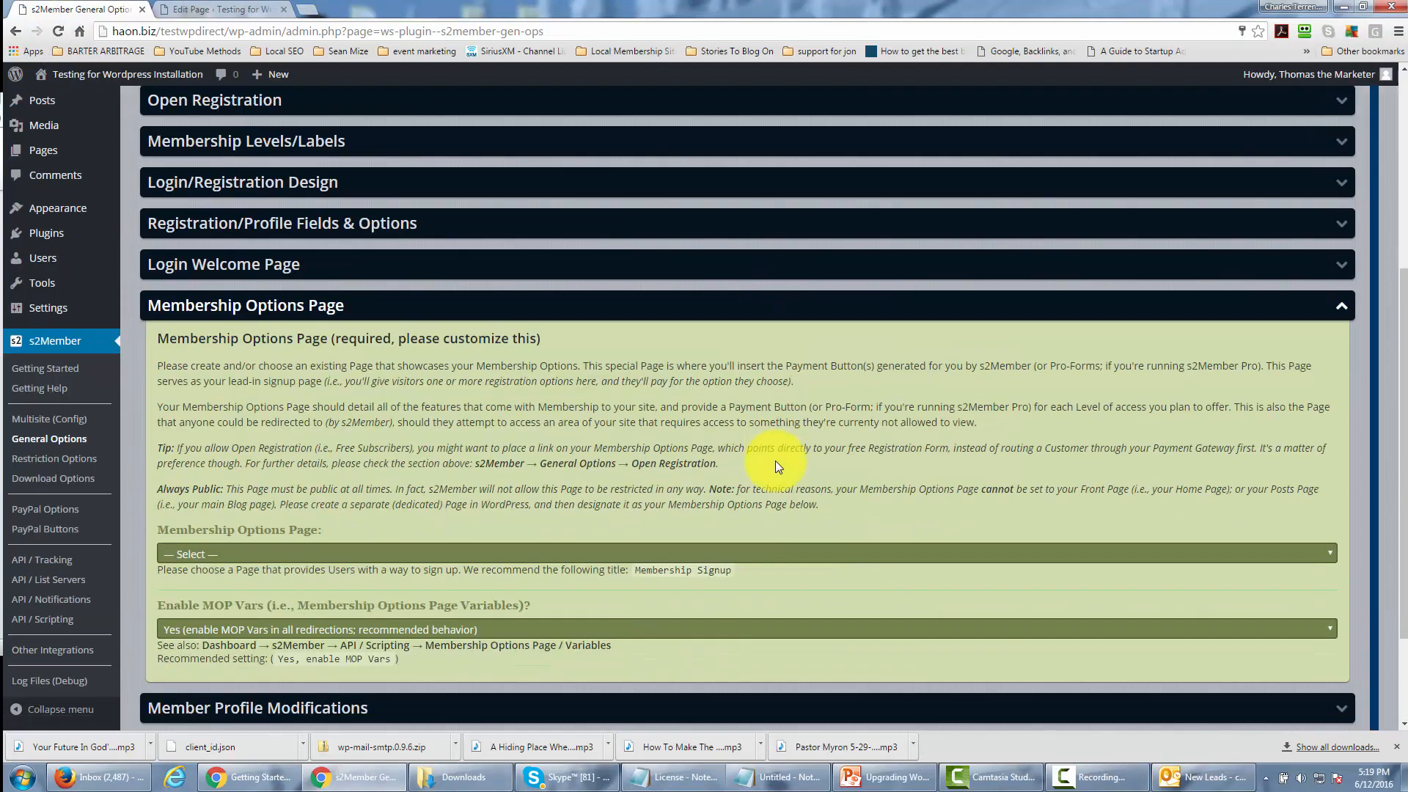
click(793, 412)
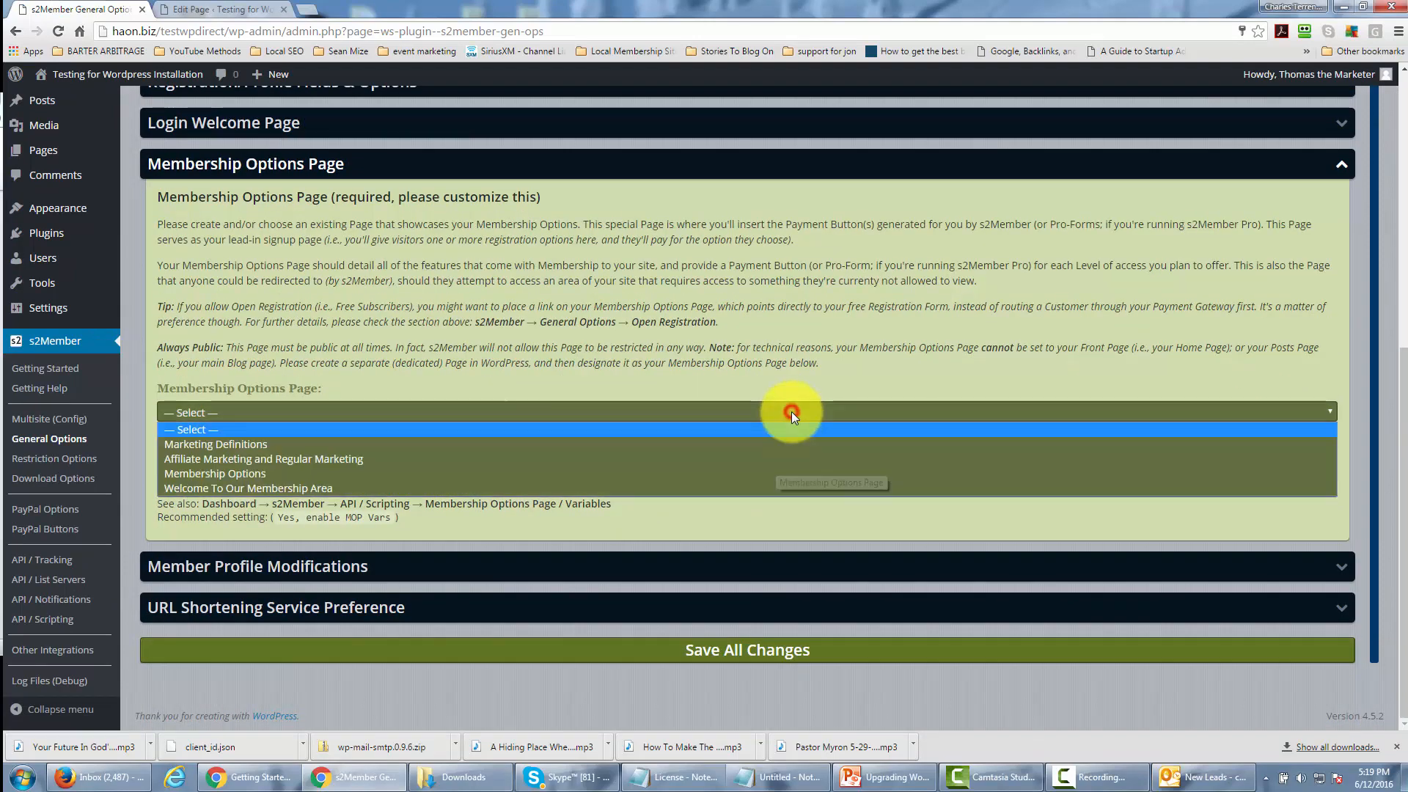
click(746, 475)
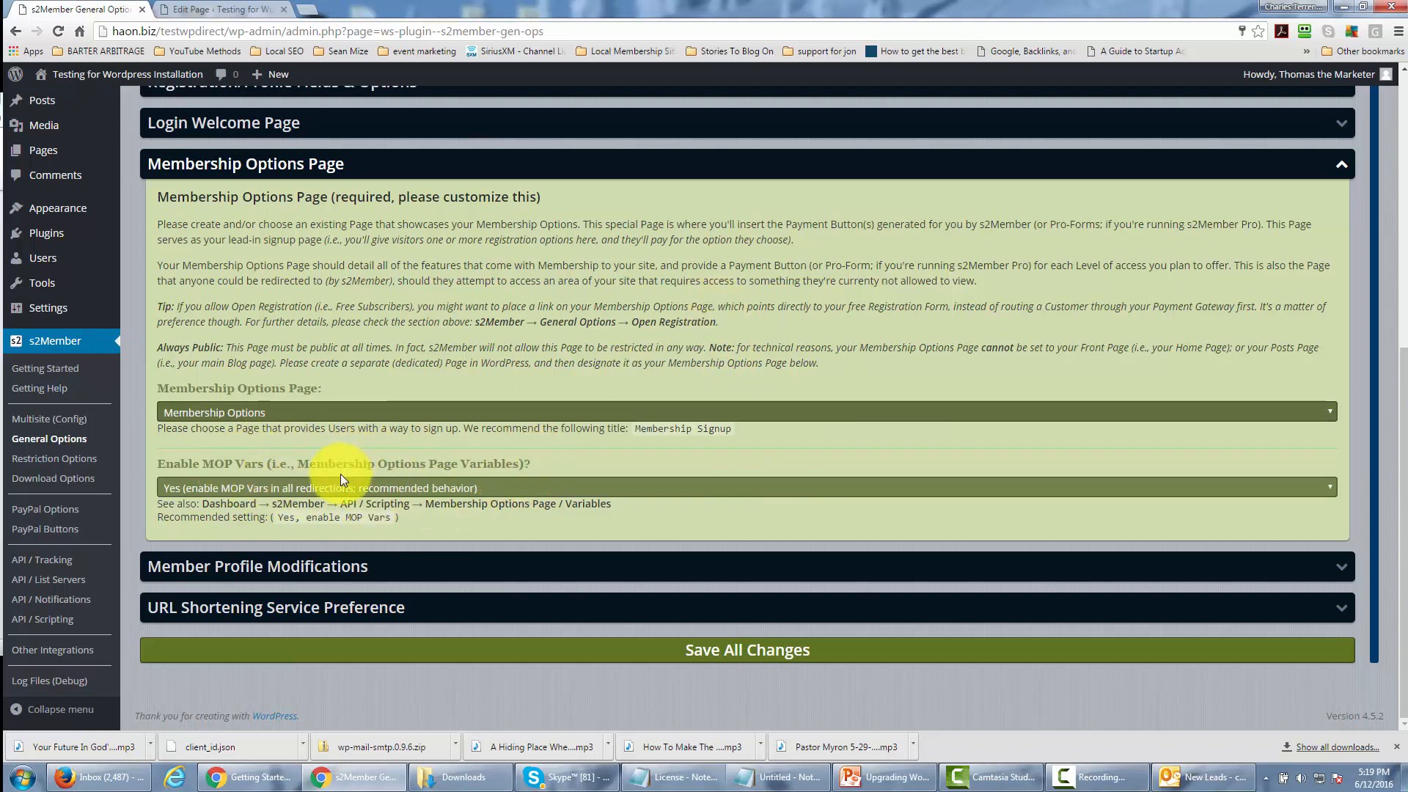
click(1342, 170)
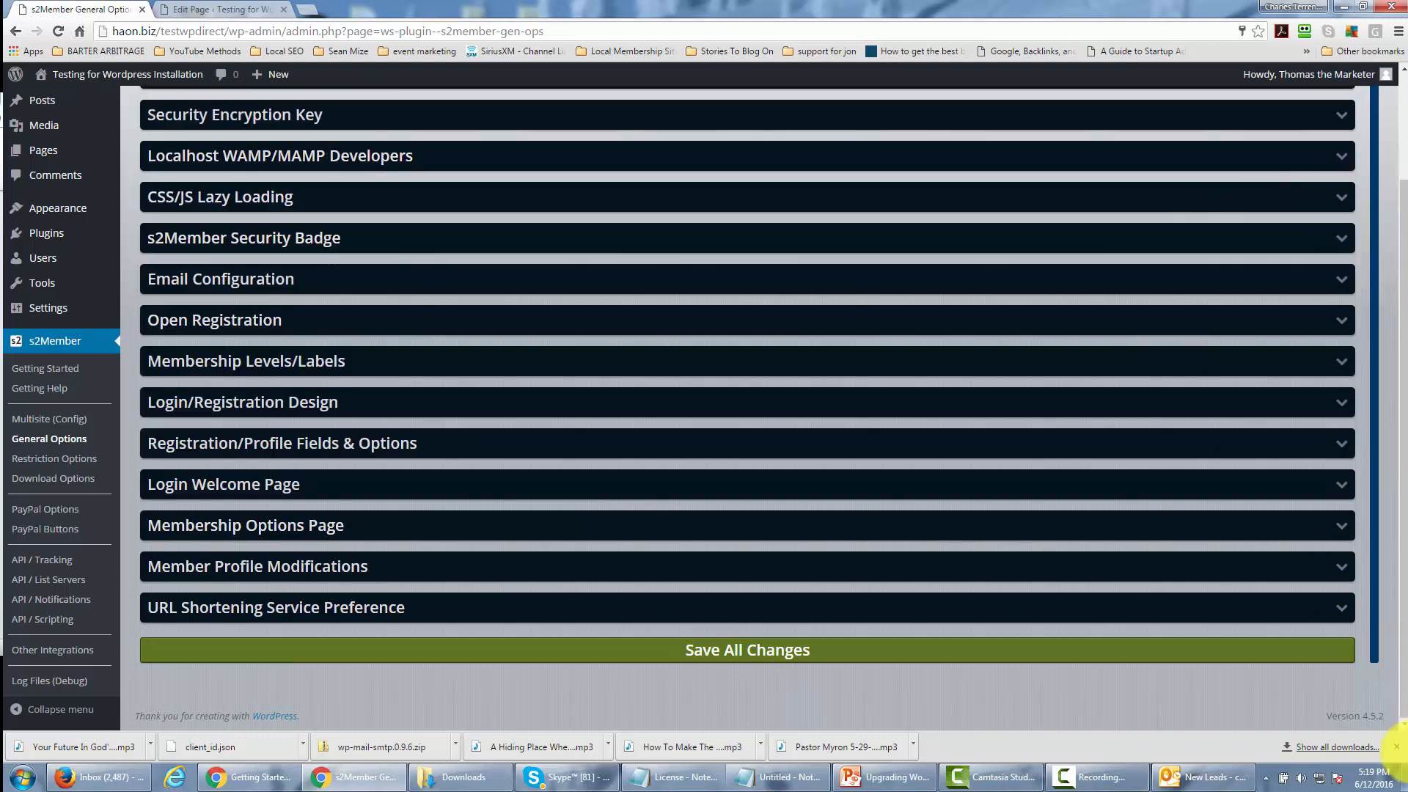
Expand Member Profile Modifications, review its profile redirection setting and shortcode options, and collapse the section.
click(1332, 569)
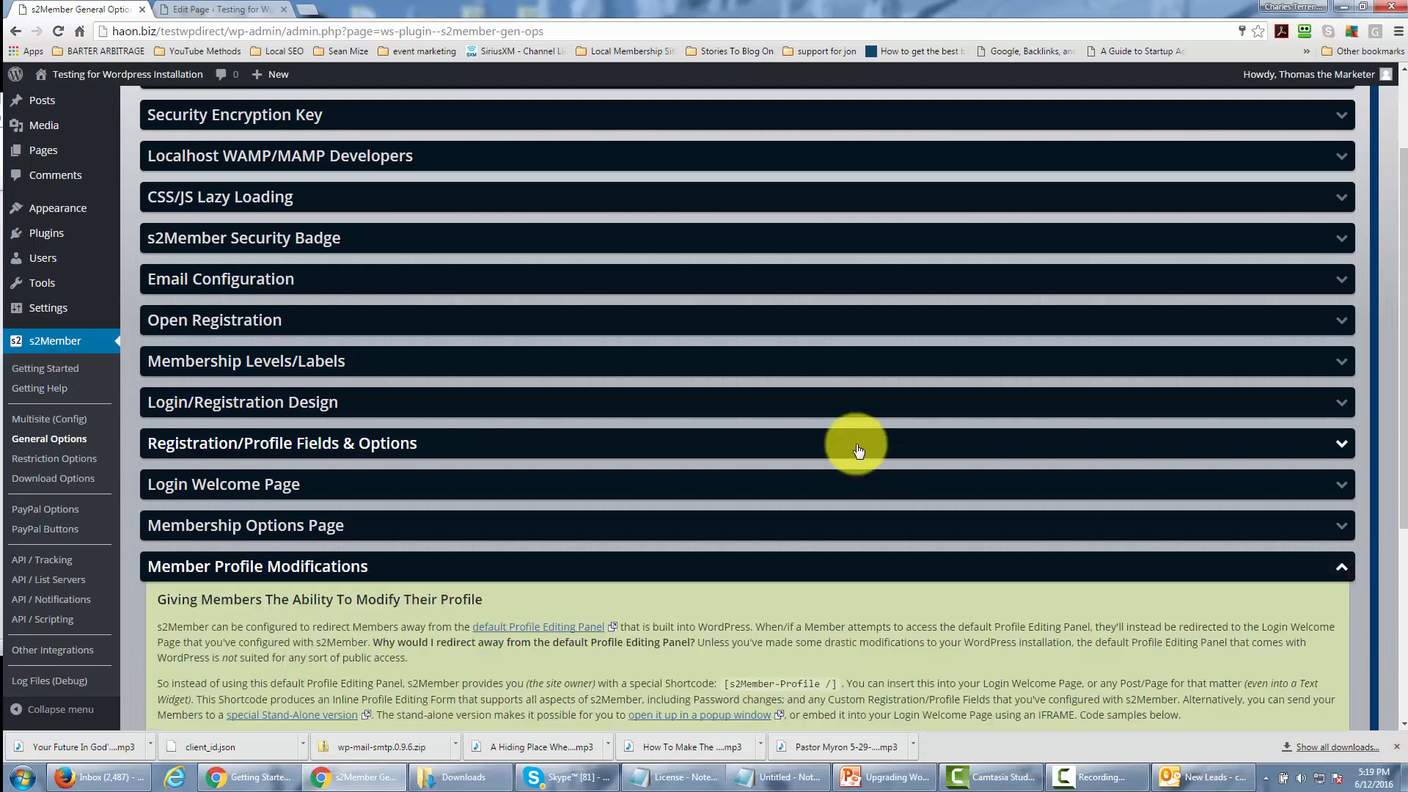
scroll(856, 450, down, 4)
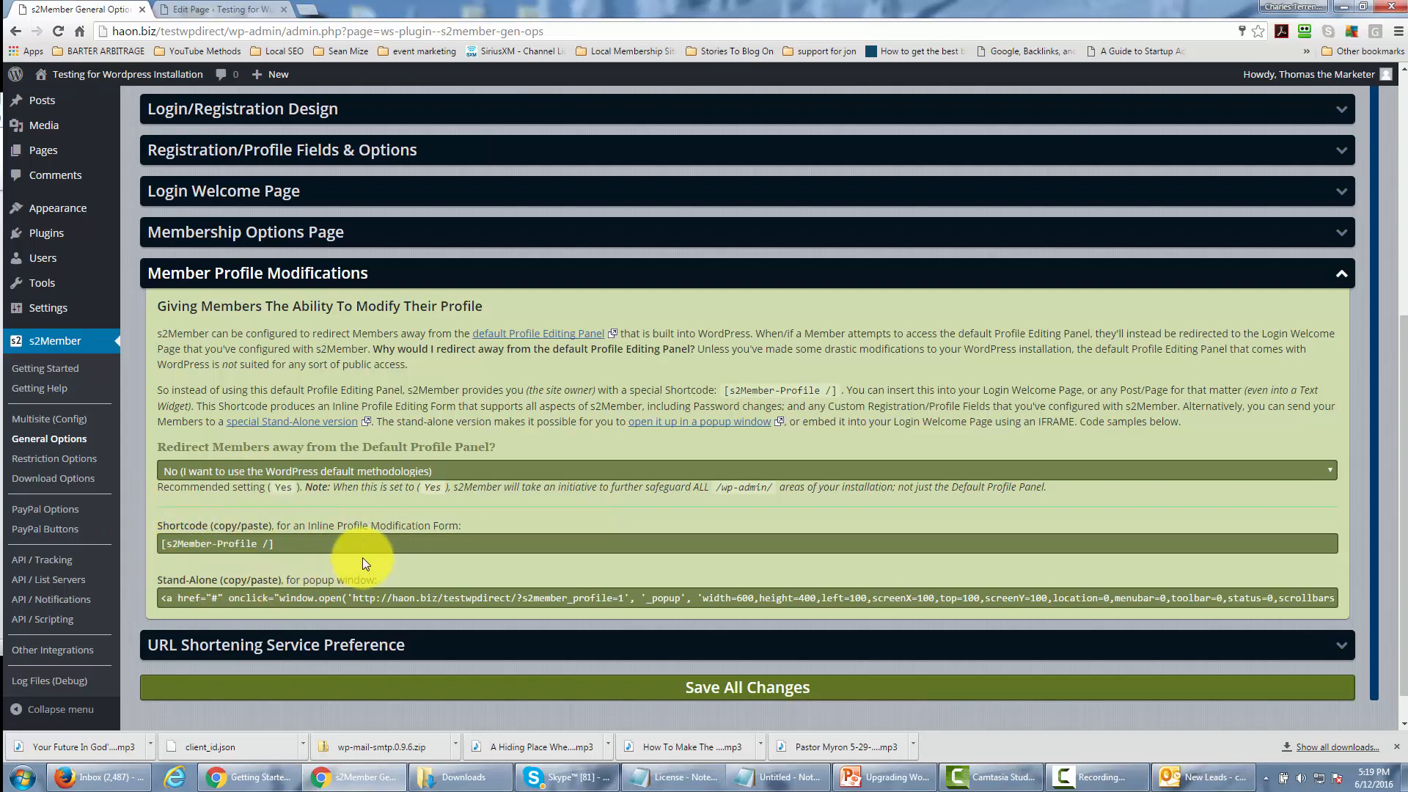
click(1341, 274)
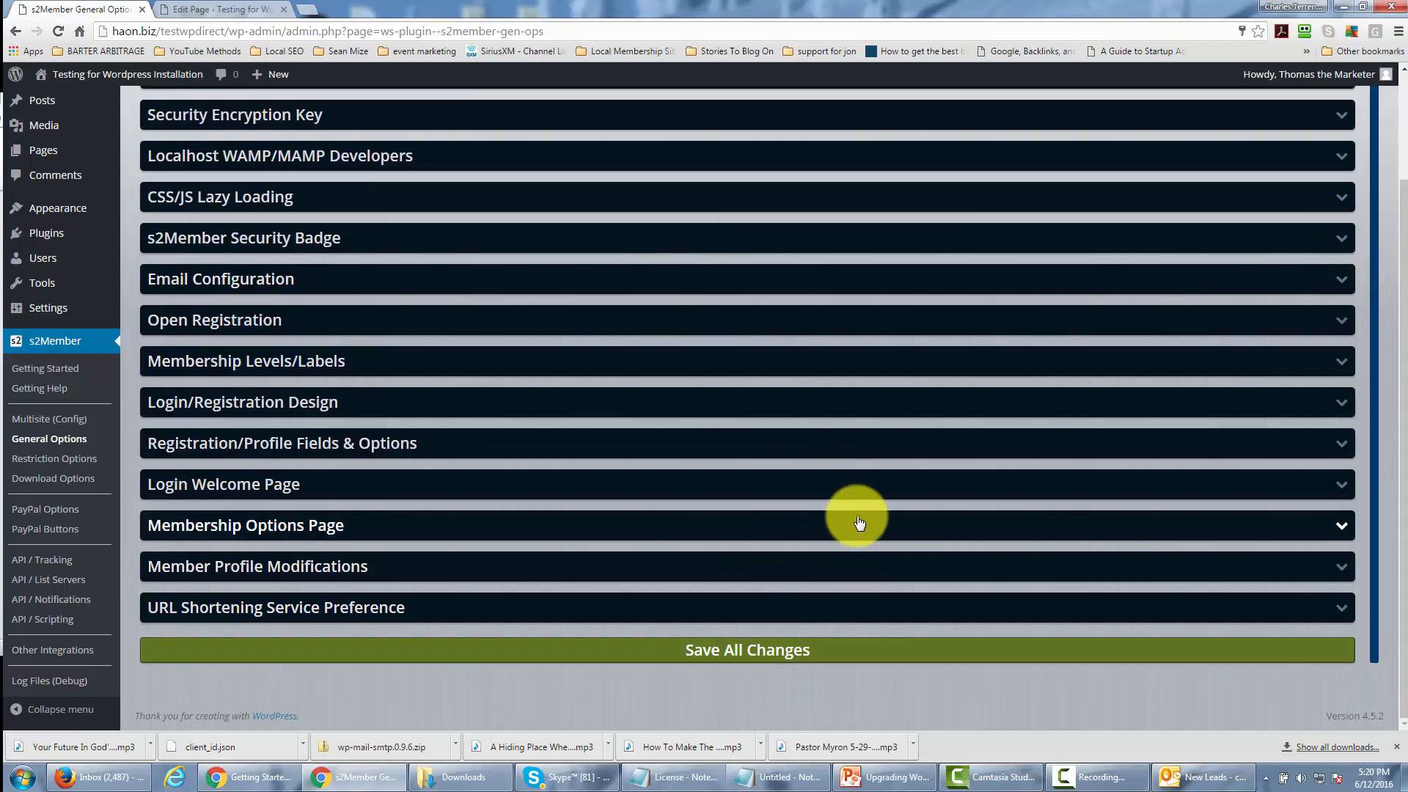
Review the URL Shortening Service Preference, keep tinyurl.com (free; no API key) as the API, and save all General Options changes.
click(924, 610)
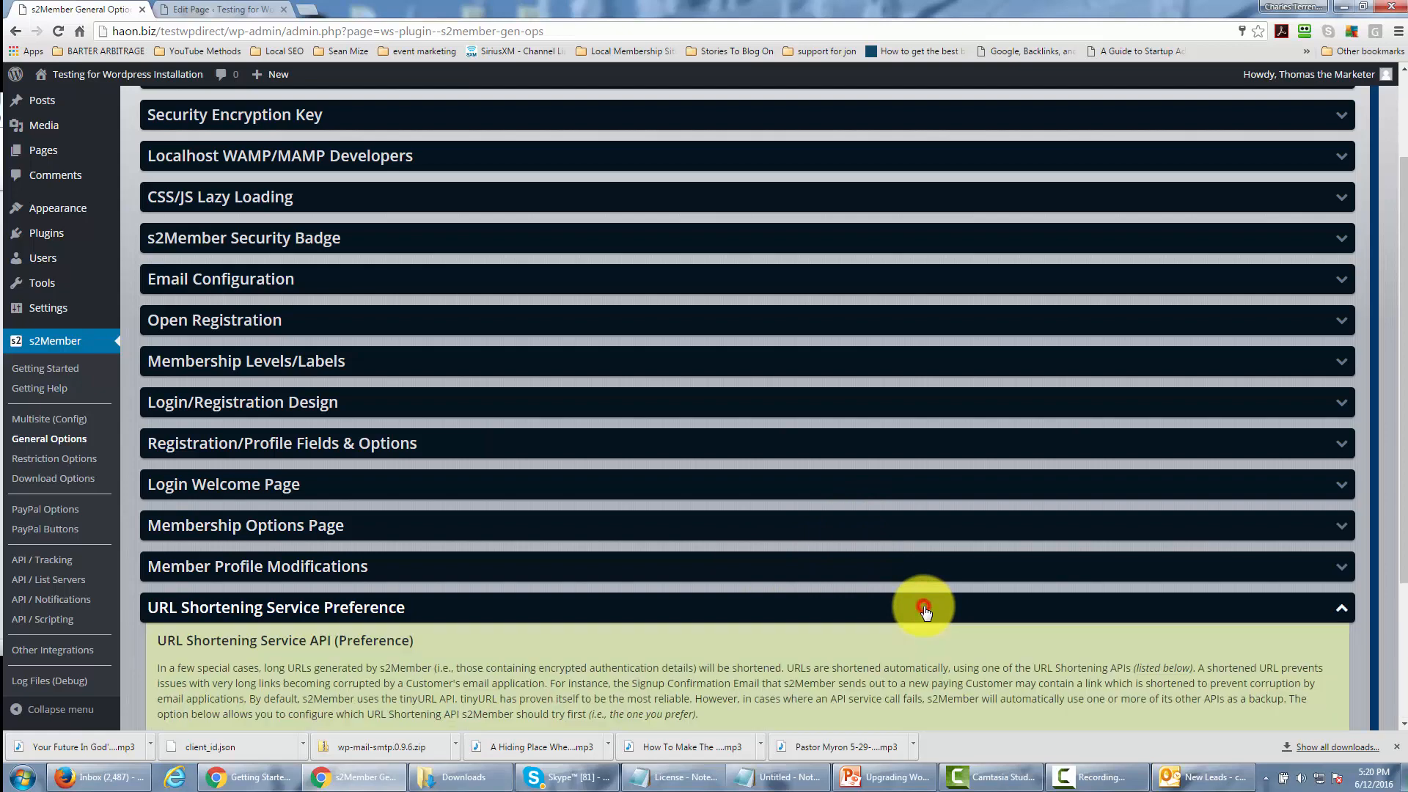
scroll(866, 477, down, 2)
scroll(867, 481, down, 1)
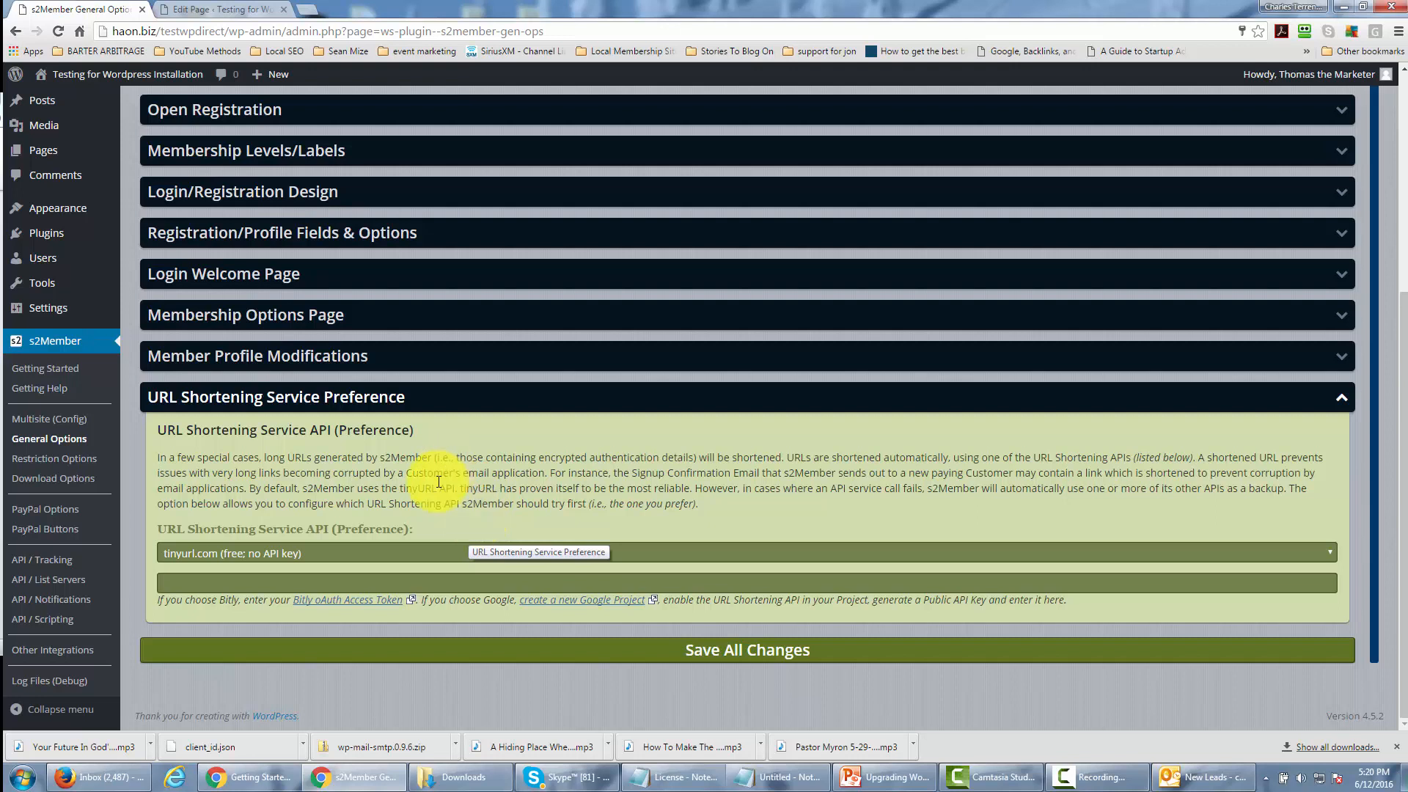
click(824, 550)
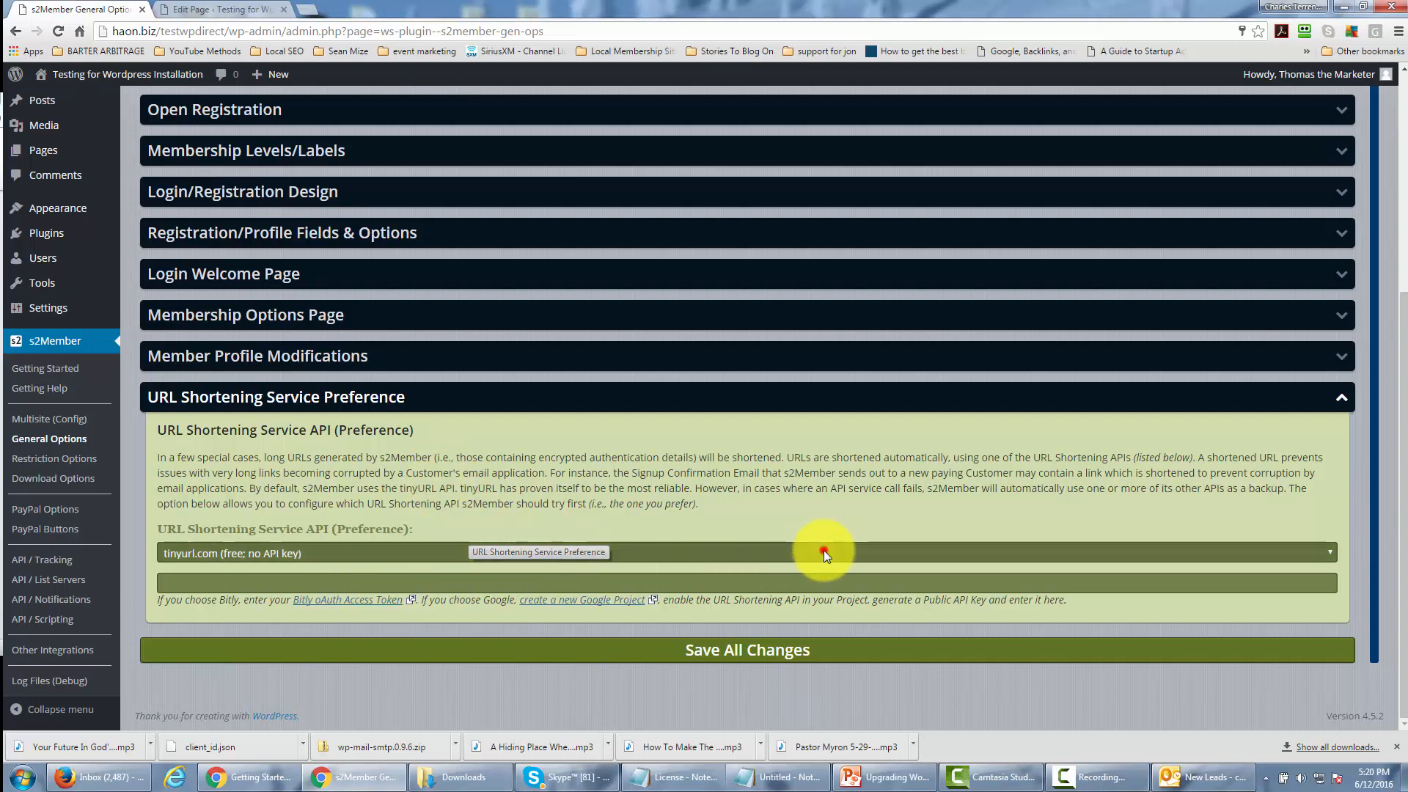
click(407, 547)
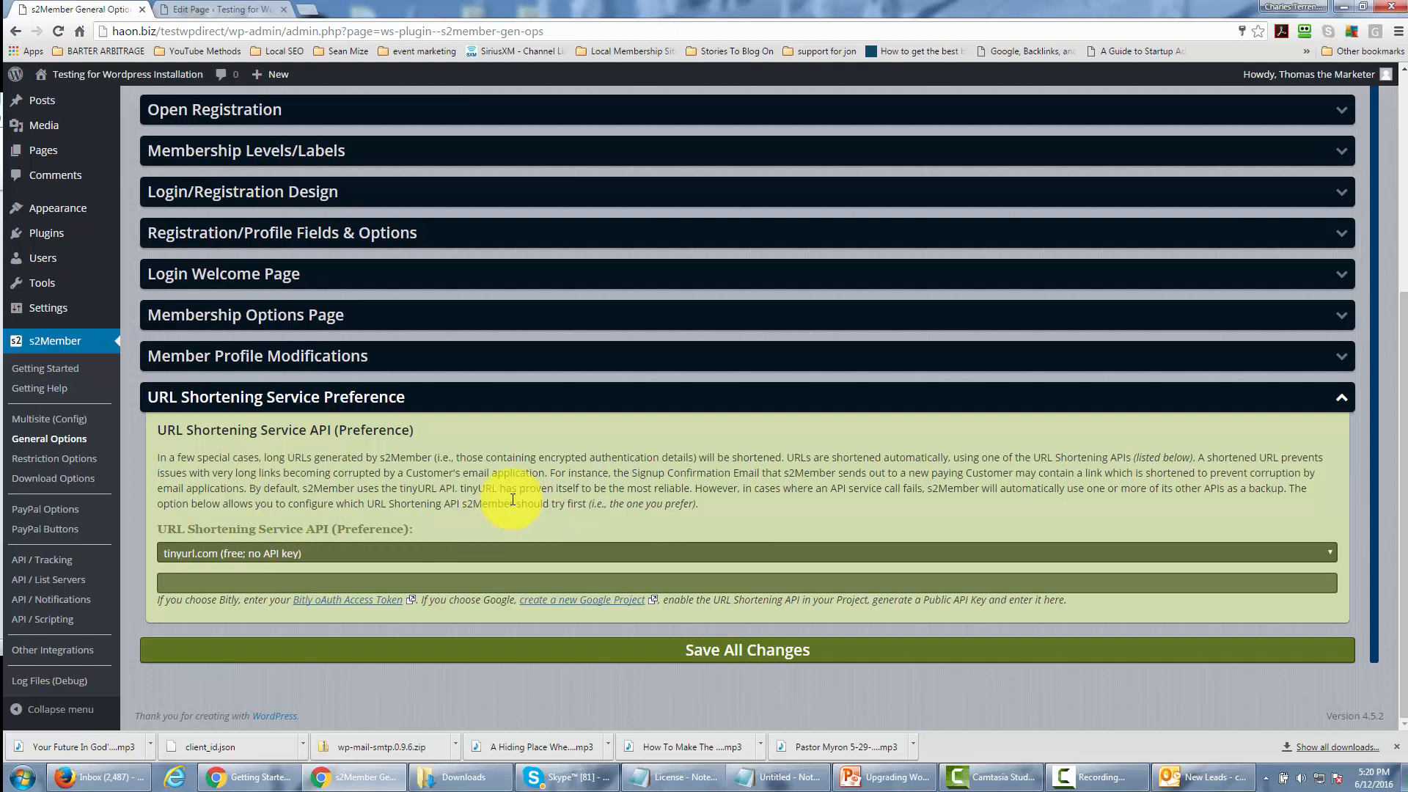
click(728, 655)
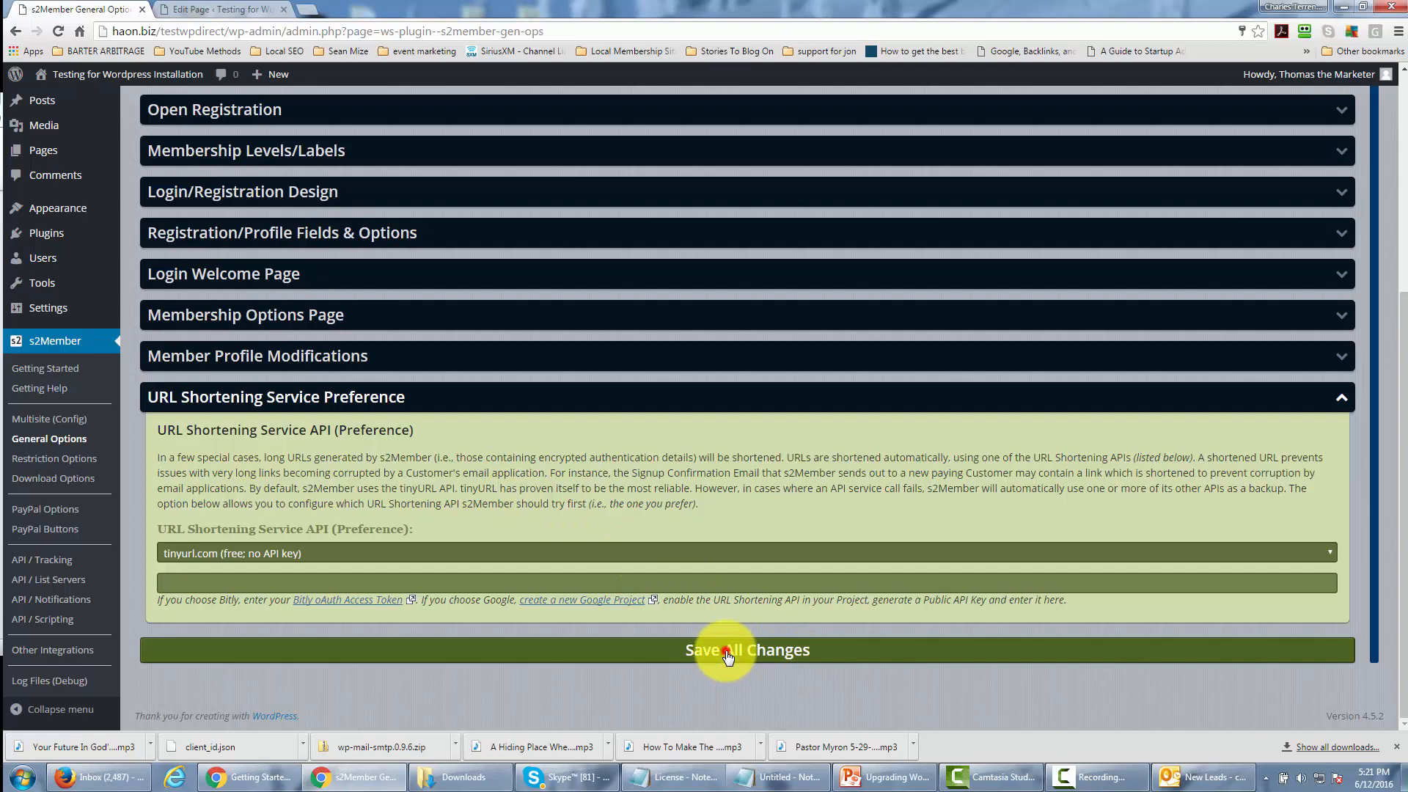